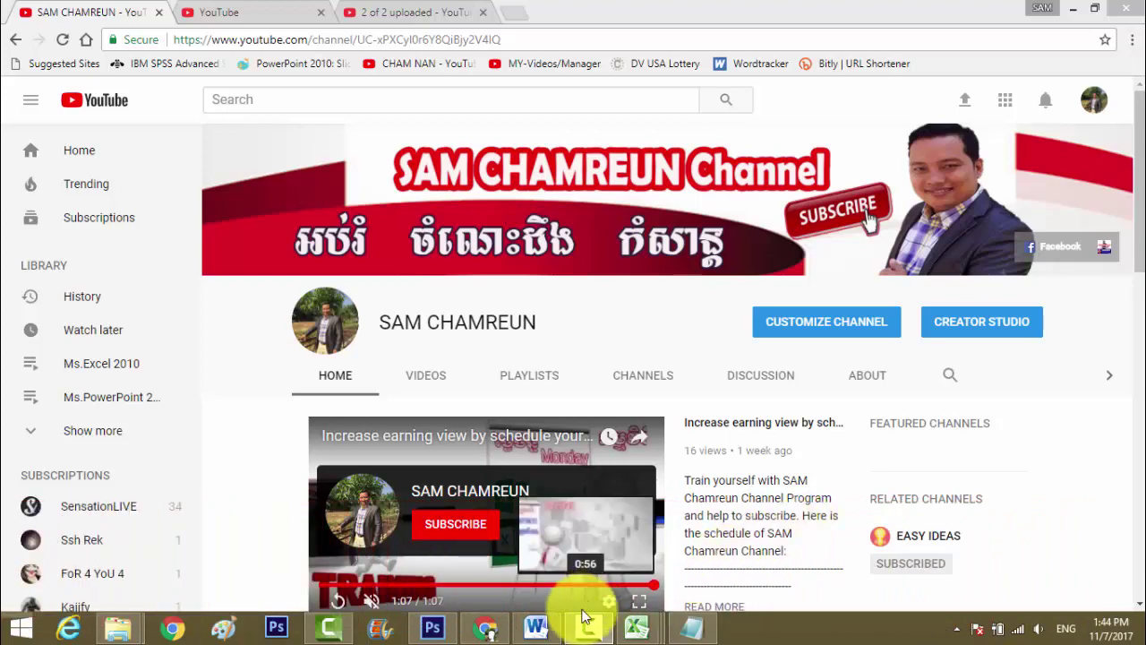
Switch from the YouTube channel page in Chrome to the blank Word document, Document1
left_click(536, 627)
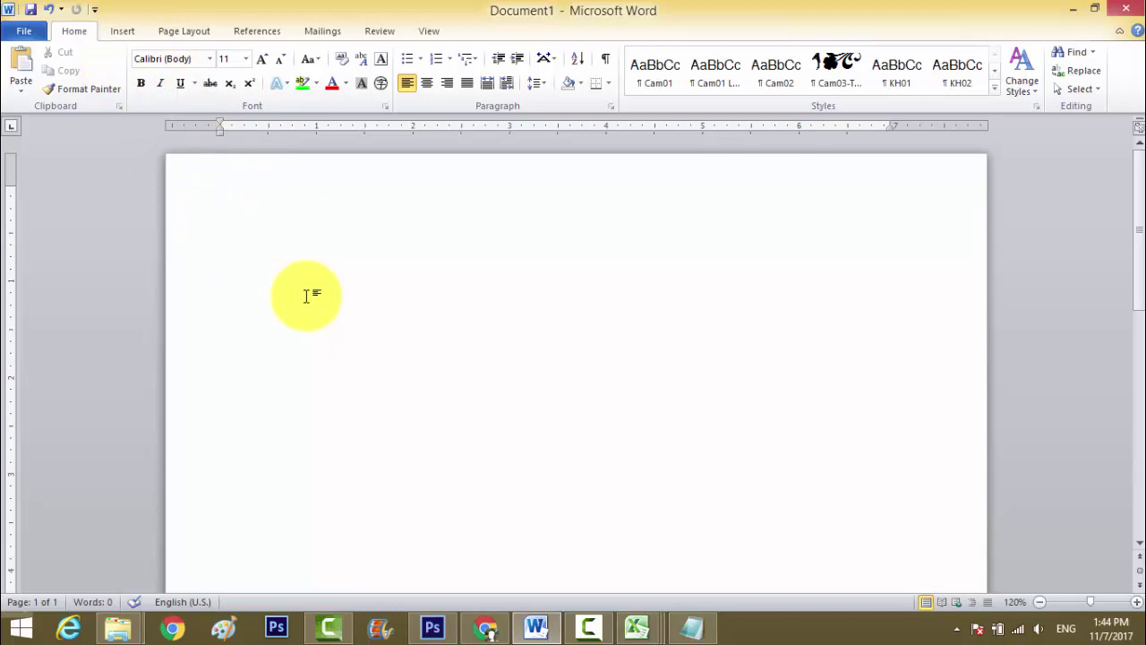
Insert the GPS Cam Logo05 picture from Scholar (E:) > 01-GPSCAM > All Logo into Document1
left_click(128, 27)
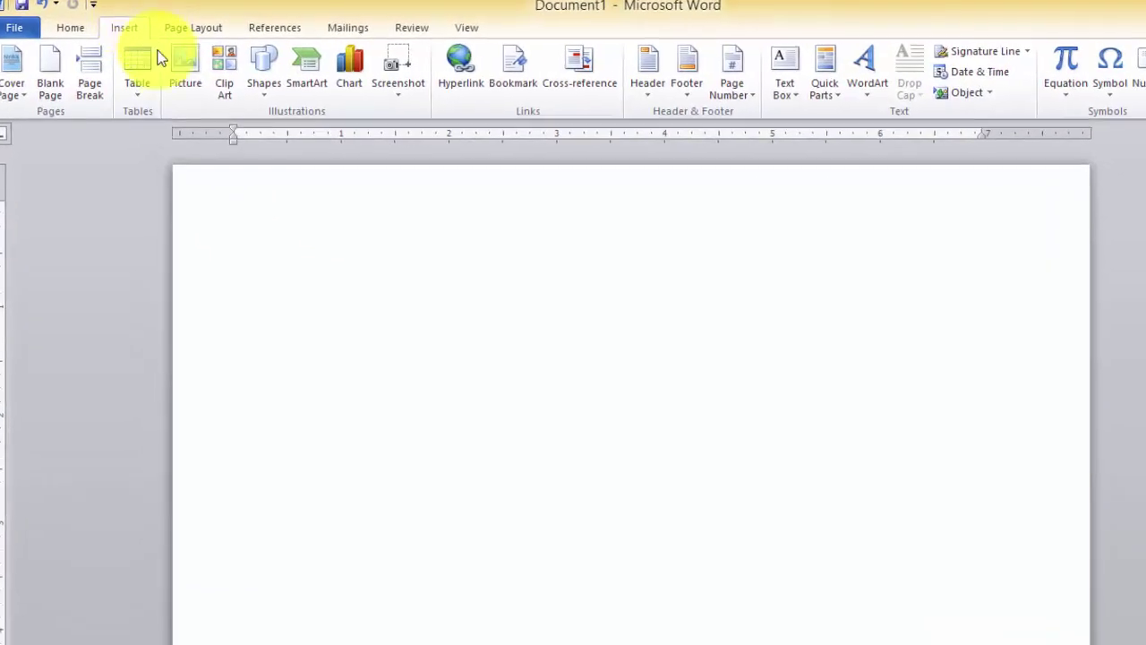
left_click(181, 76)
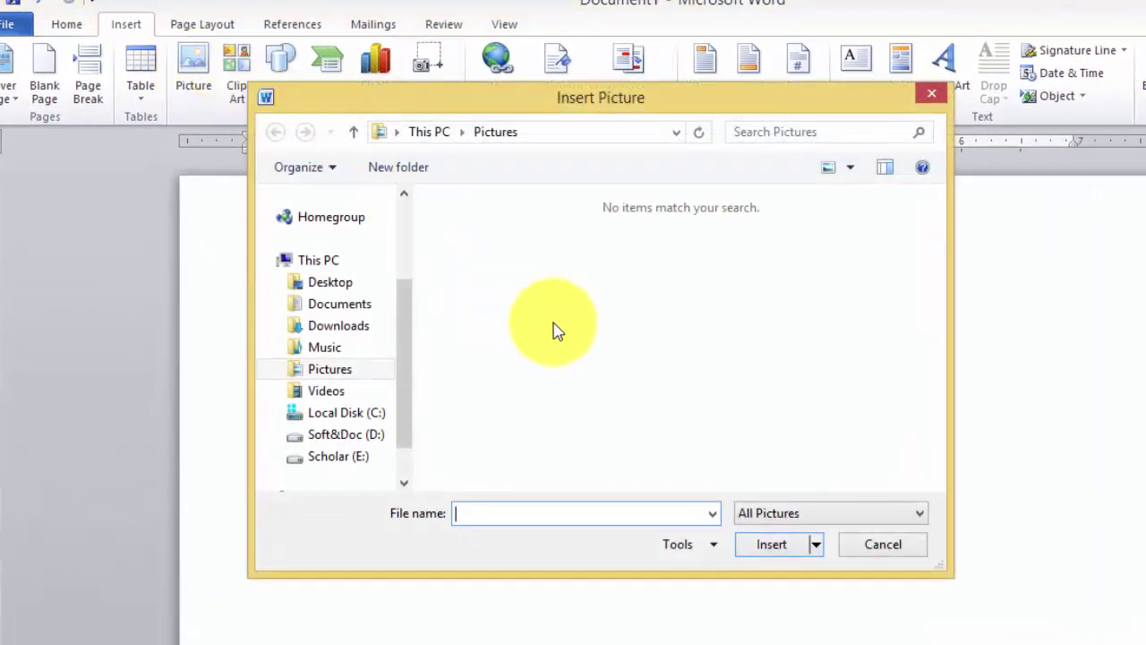
left_click(374, 455)
double_click(475, 251)
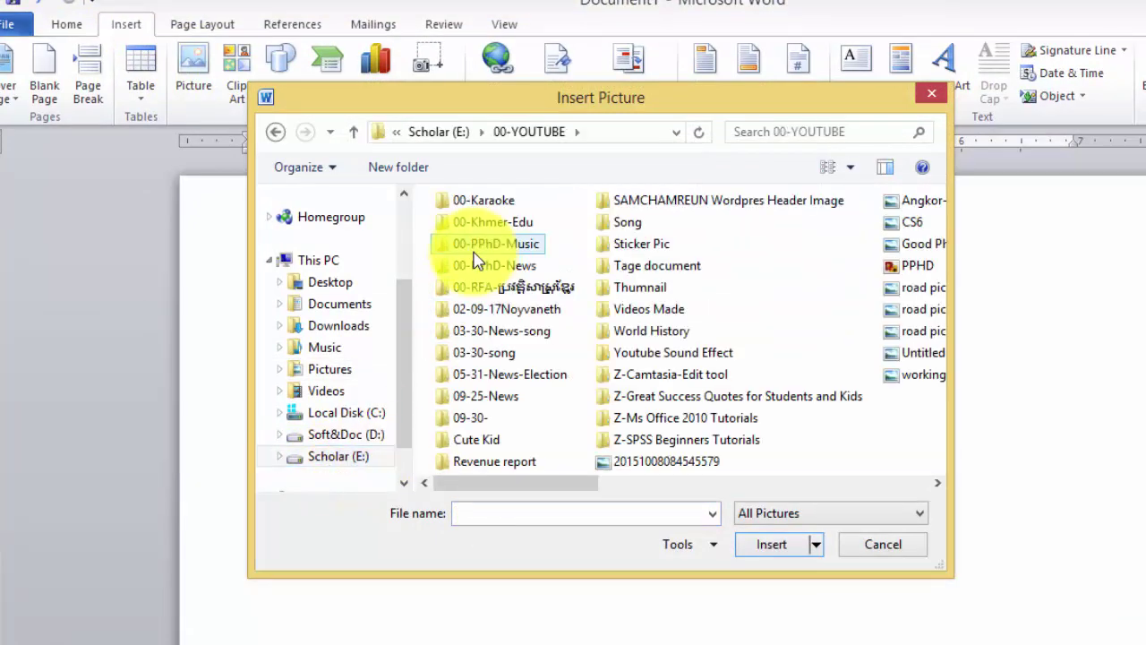
left_click(433, 134)
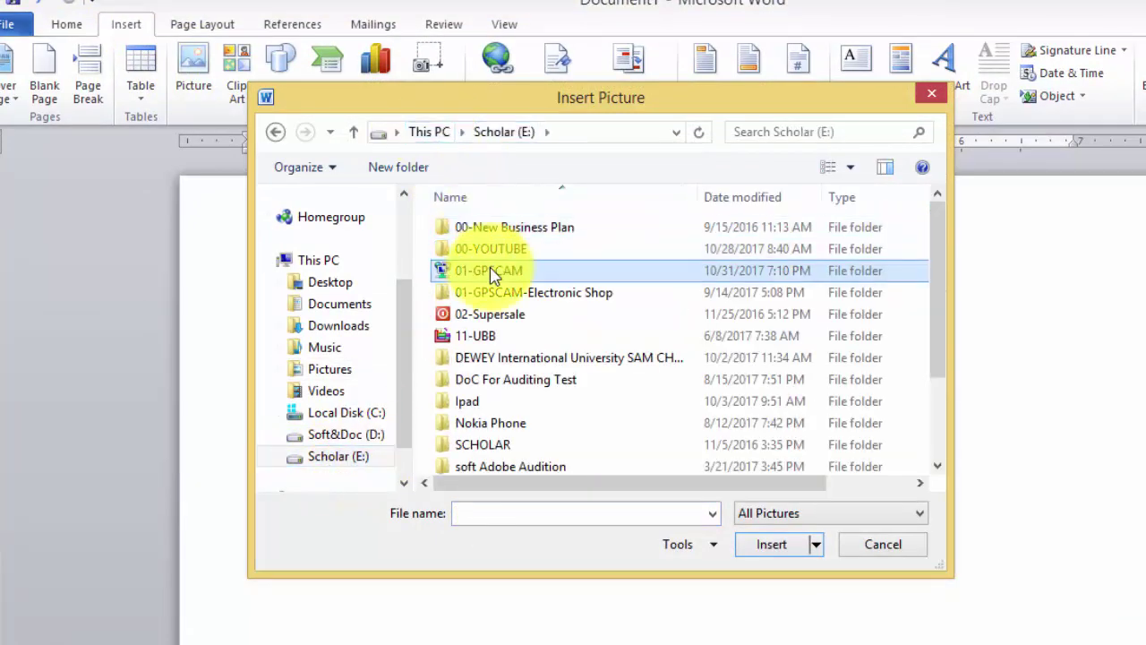
double_click(454, 268)
left_click(513, 404)
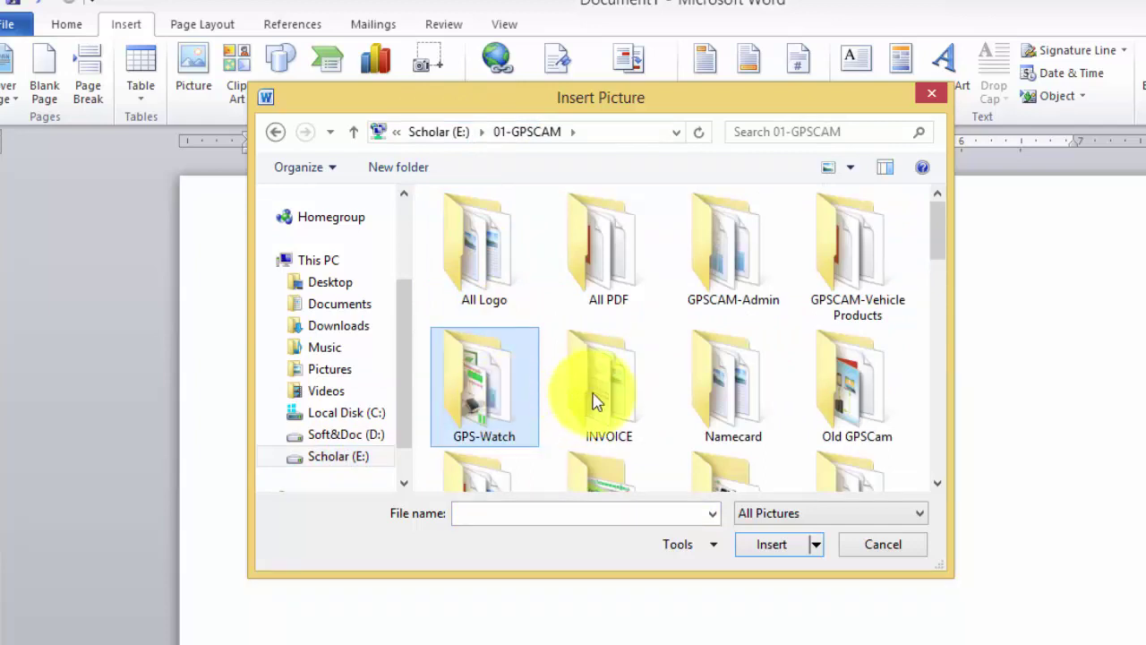
left_click(725, 269)
scroll(685, 346, "down", 1)
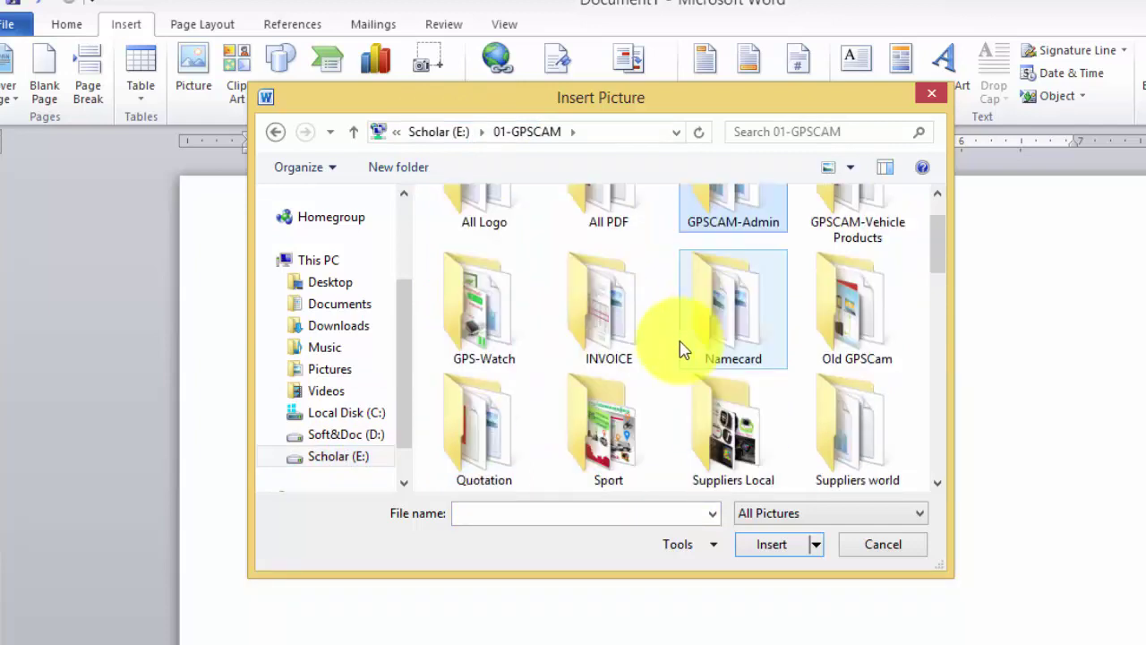
scroll(660, 340, "up", 1)
double_click(518, 269)
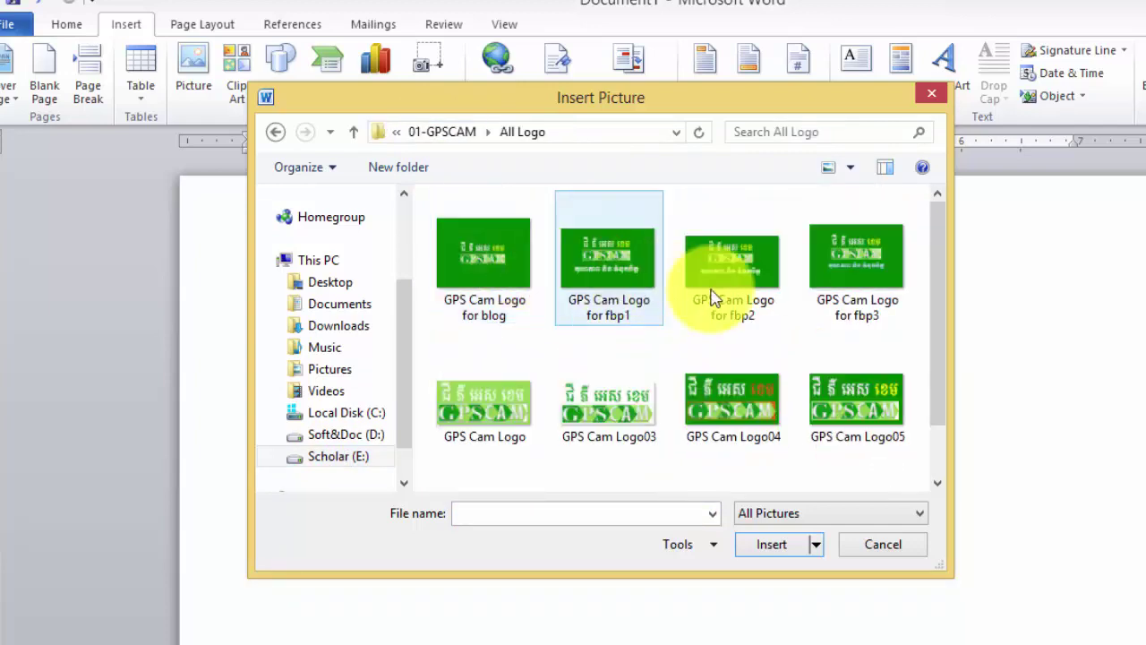
double_click(866, 409)
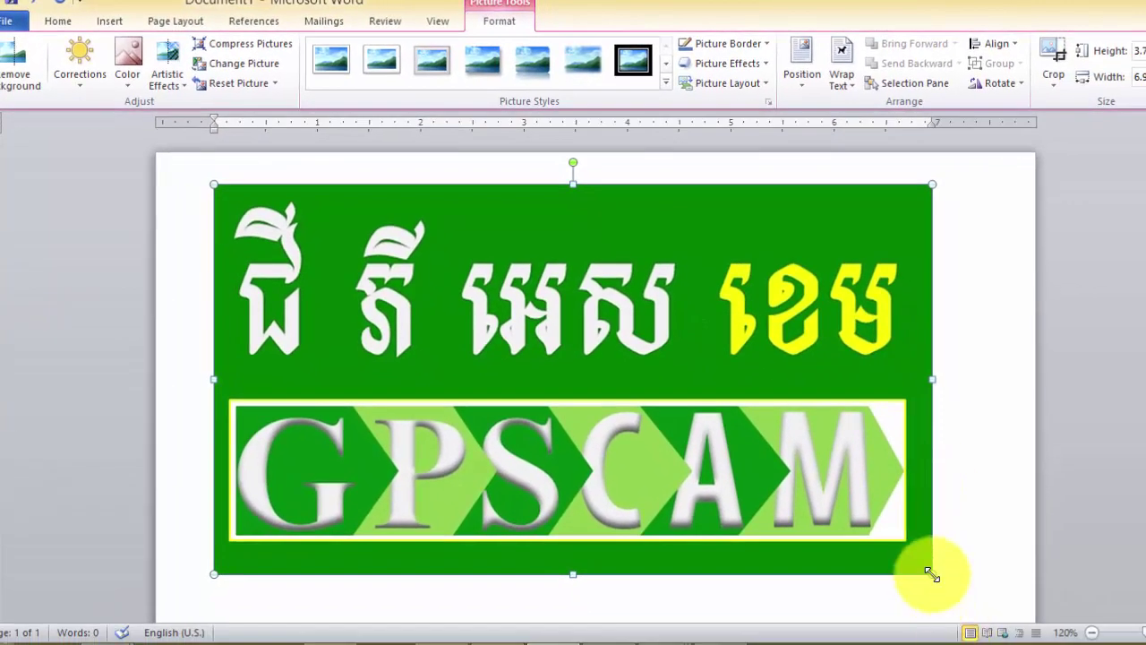
Shrink the logo to about a third of its size and set its wrapping to In Front of Text
mouse_move(933, 574)
left_mouse_down()
mouse_move(258, 306)
mouse_move(278, 303)
left_mouse_up()
left_click_drag(433, 307, 389, 283)
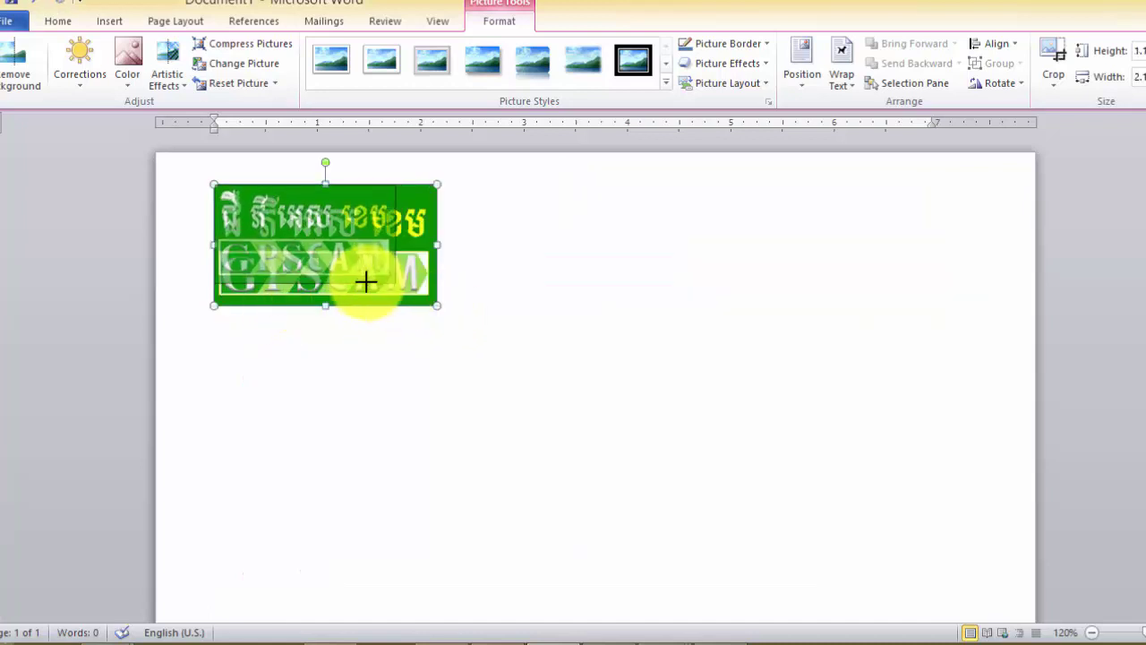
left_click(537, 277)
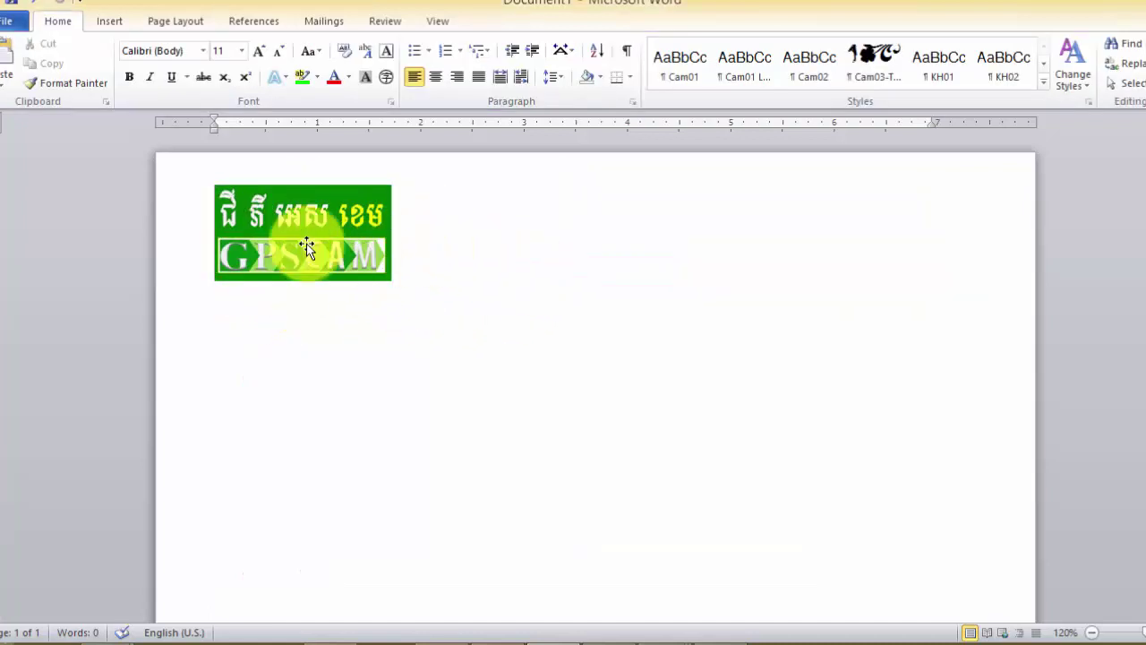
left_click(305, 252)
left_click(838, 81)
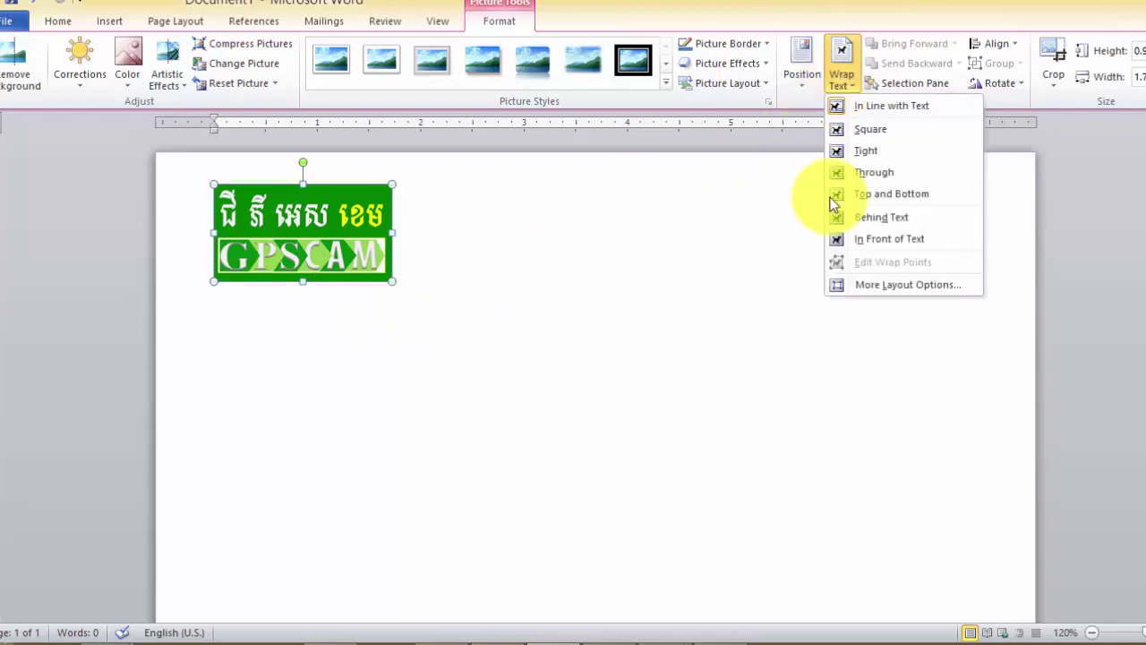
left_click(879, 242)
left_click(422, 286)
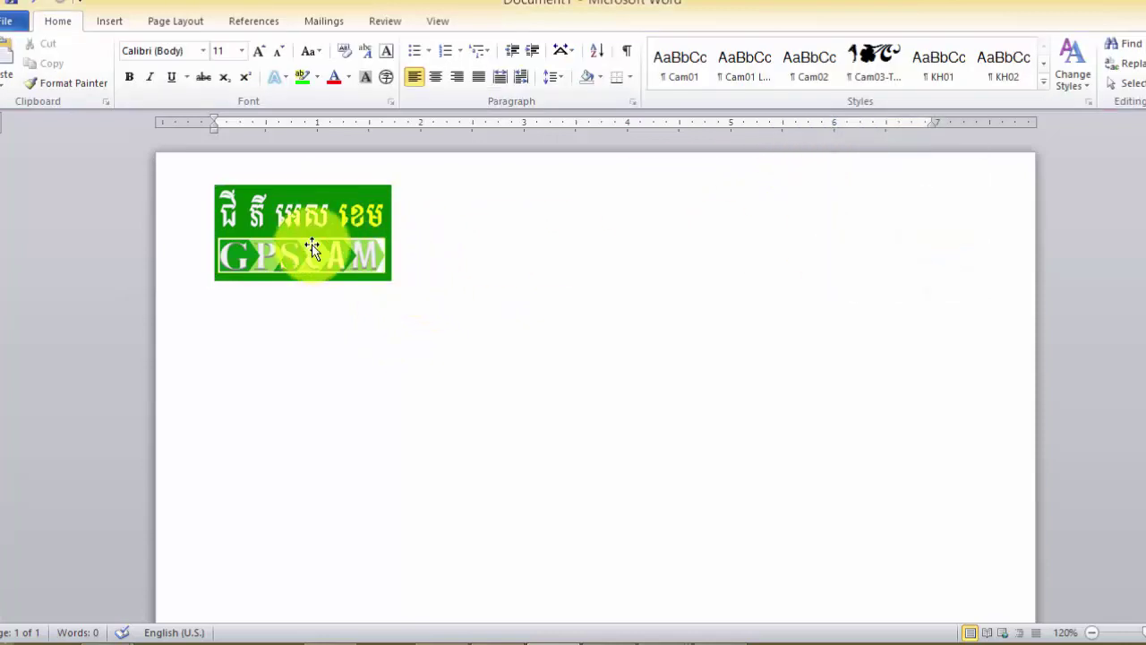
Move the logo to the page's top-left corner with blank lines beneath it
left_click_drag(312, 245, 544, 262)
left_click(271, 230)
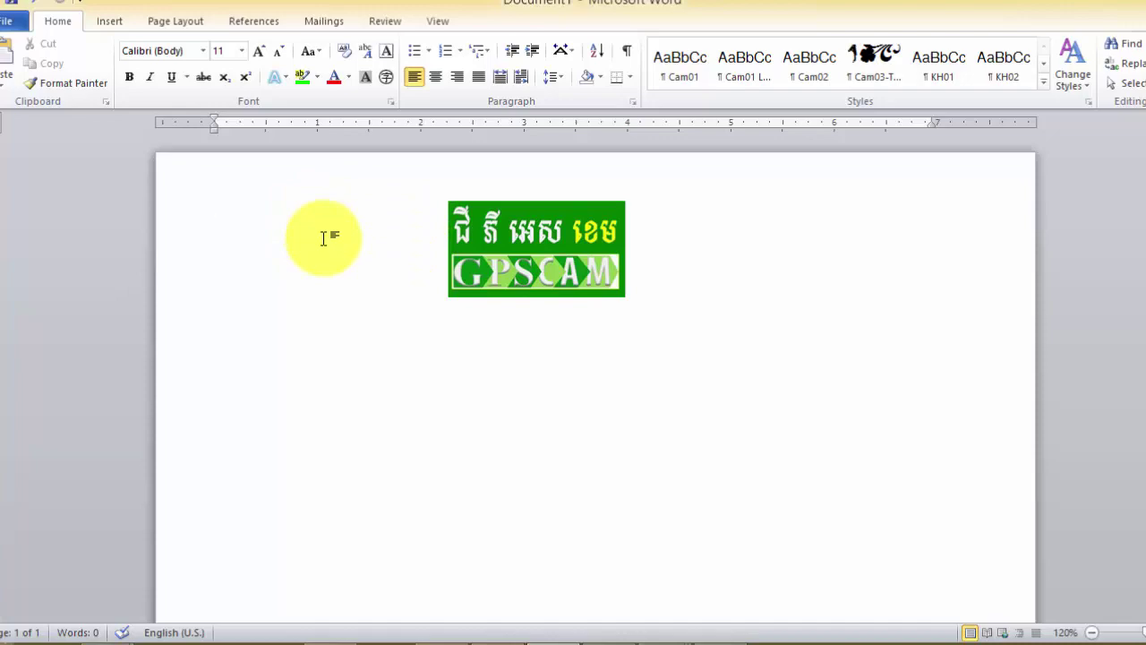
key("Return")
key("Return")
key("Return")
key("Return")
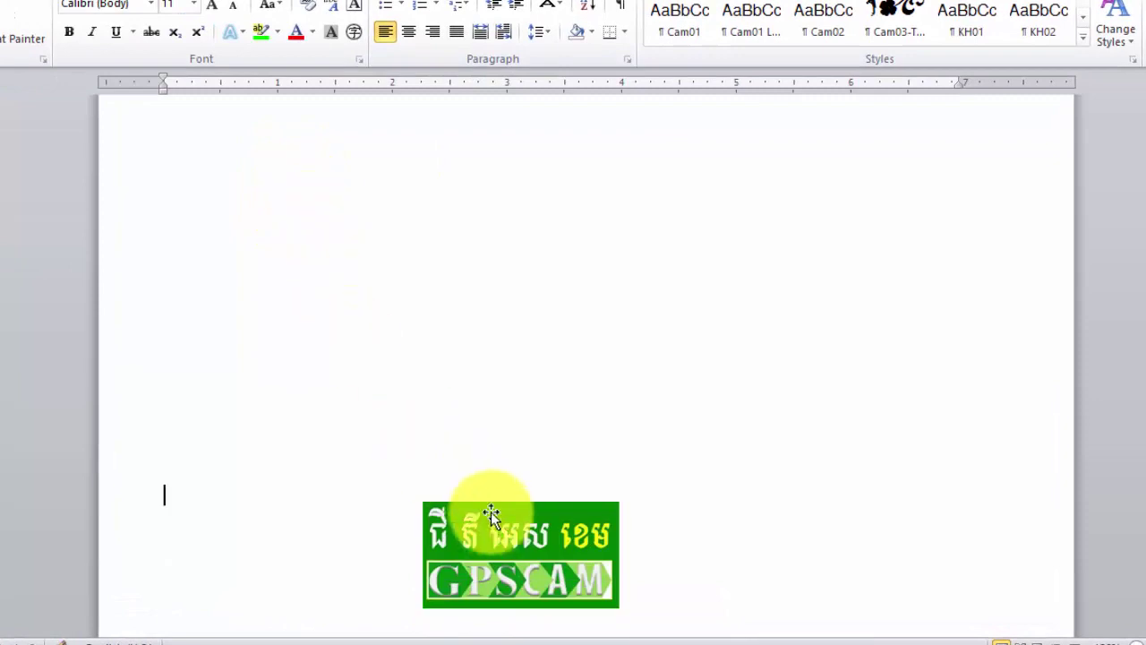
mouse_move(493, 511)
left_mouse_down()
mouse_move(264, 326)
mouse_move(229, 198)
left_mouse_up()
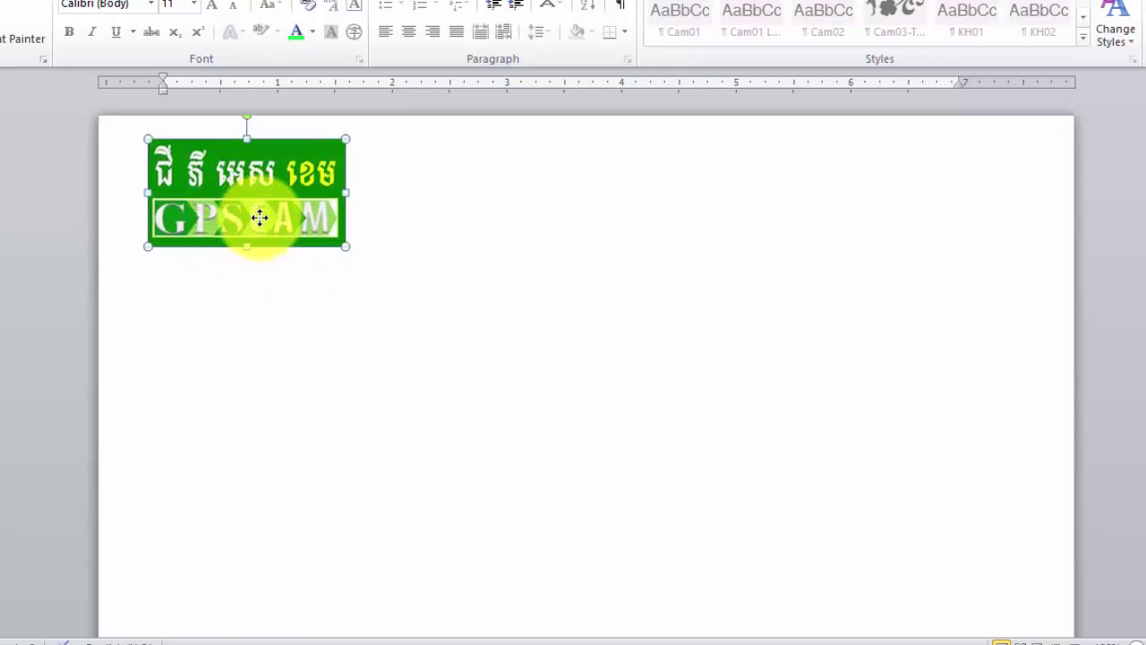
left_click(218, 318)
key("BackSpace")
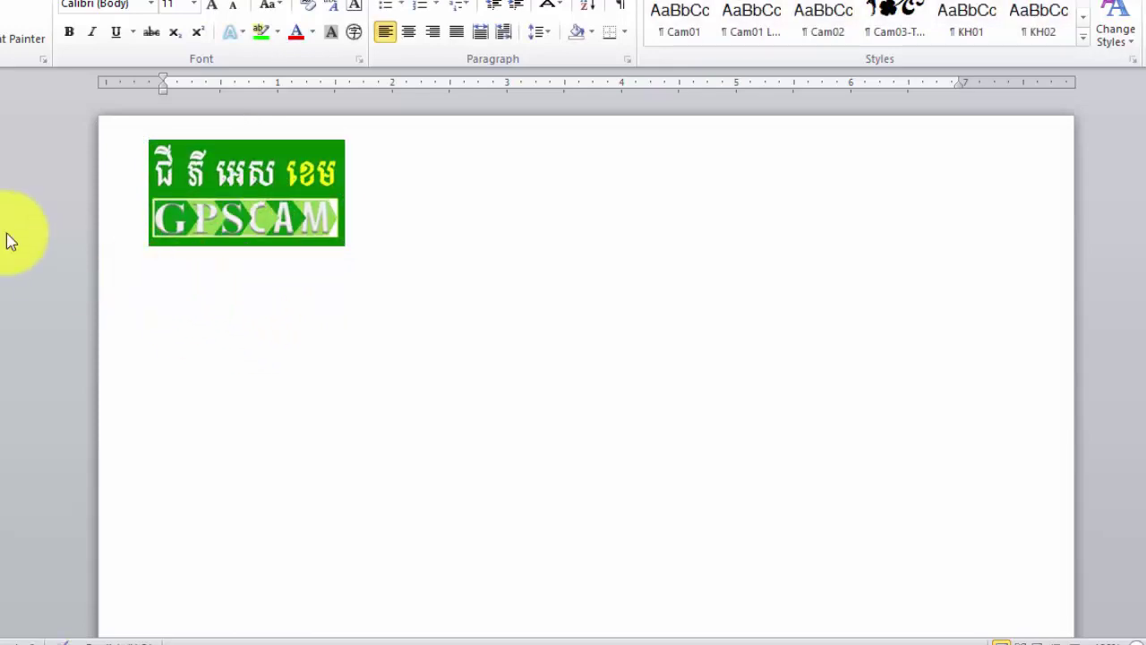
key("Return")
key("Return")
key("Return")
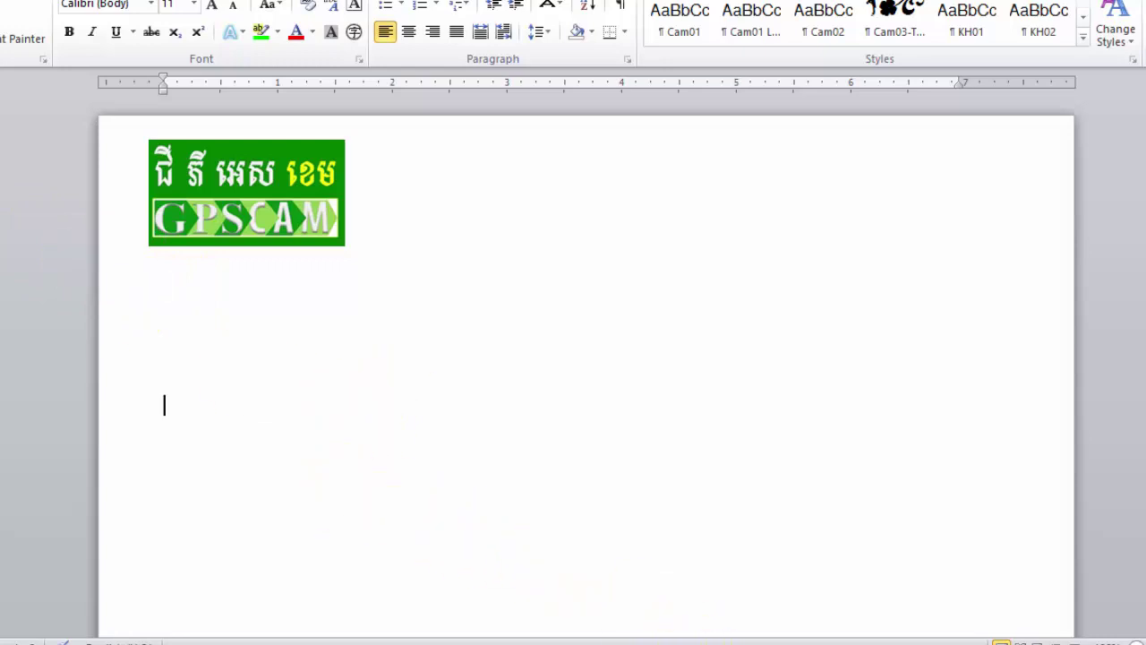
Copy the Khmer company slogan from the Excel invoice and paste it below the logo
mouse_move(640, 631)
left_click(889, 607)
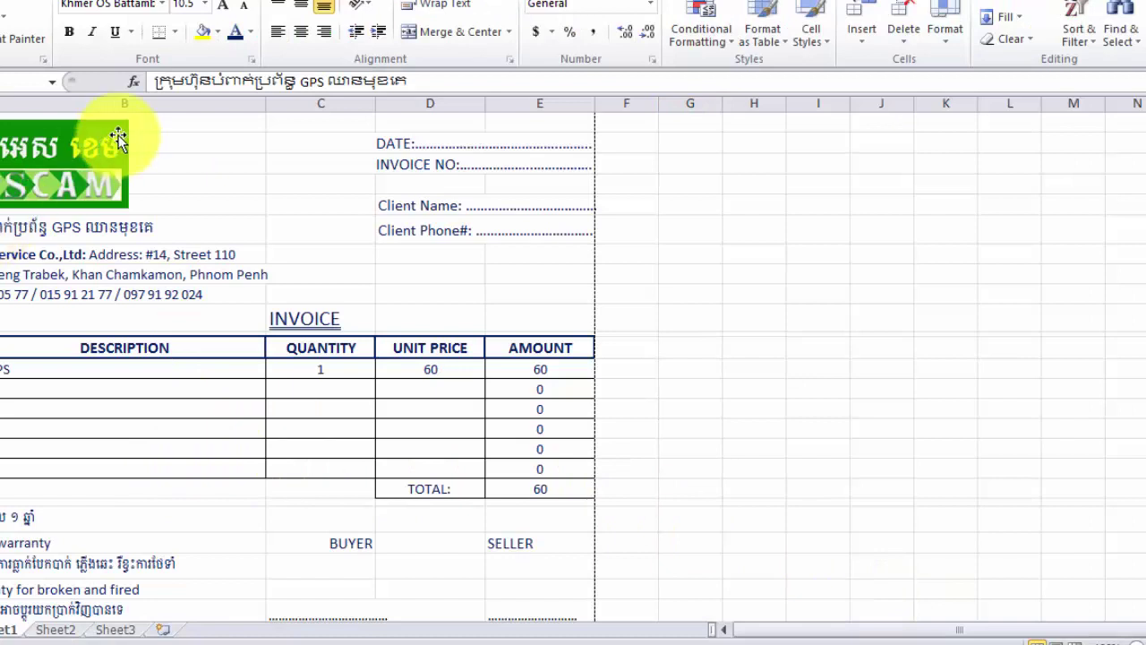
left_click(185, 81)
left_click_drag(430, 81, 131, 74)
key("ctrl+c")
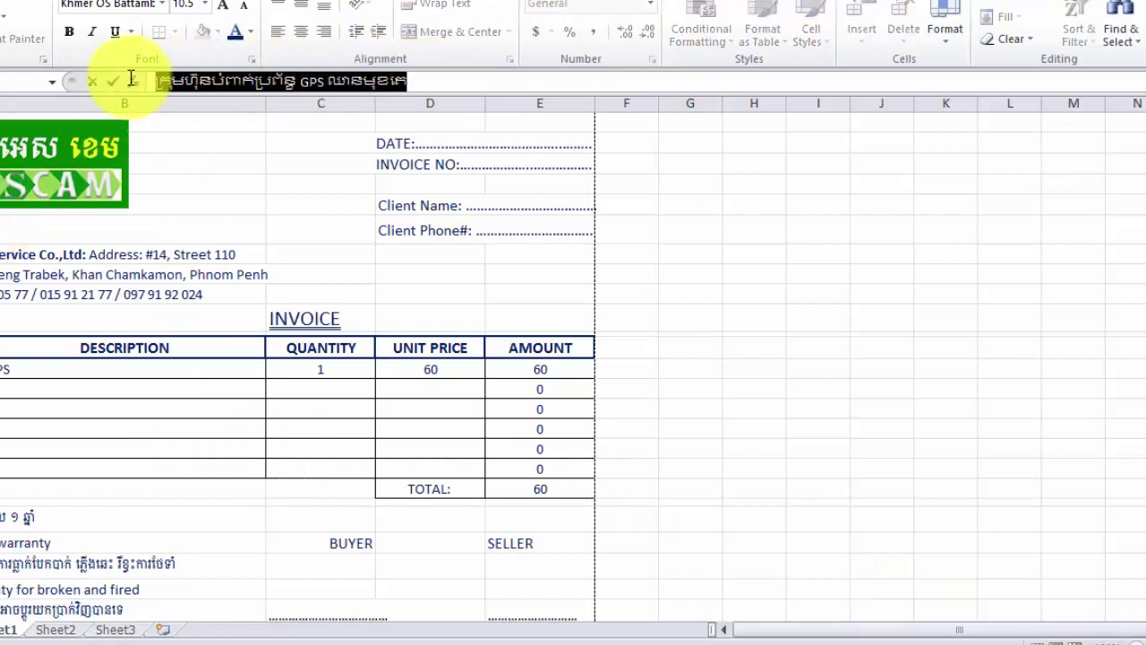
left_click(531, 640)
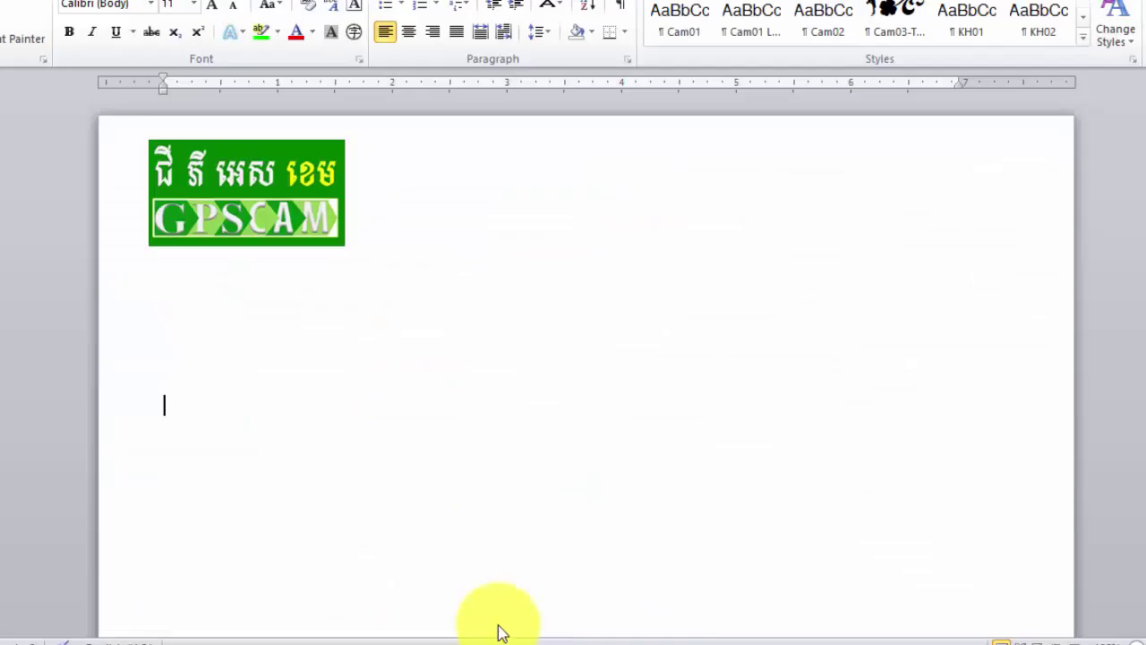
left_click(199, 261)
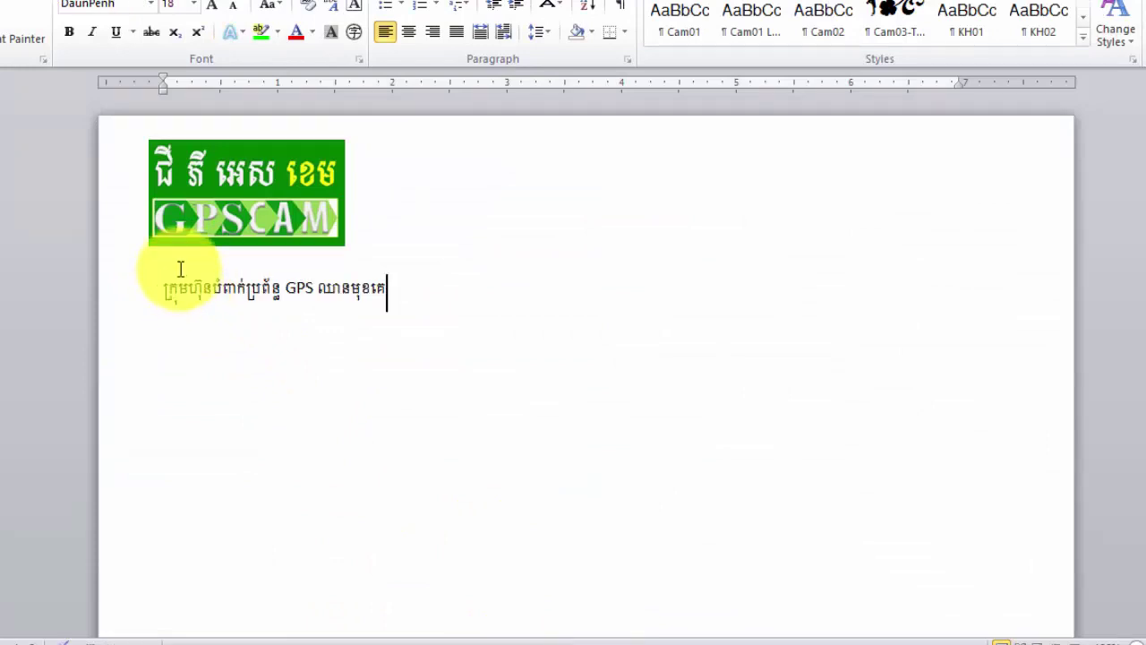
key("ctrl+v")
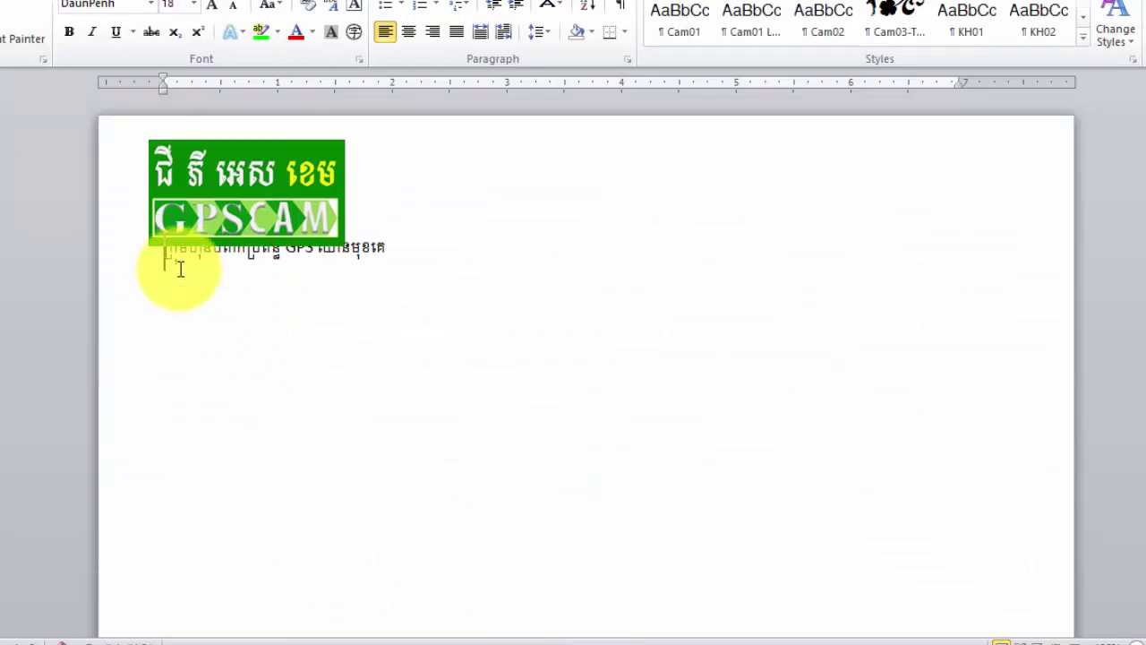
Shrink the logo slightly and line it up with the text below
left_click(340, 245)
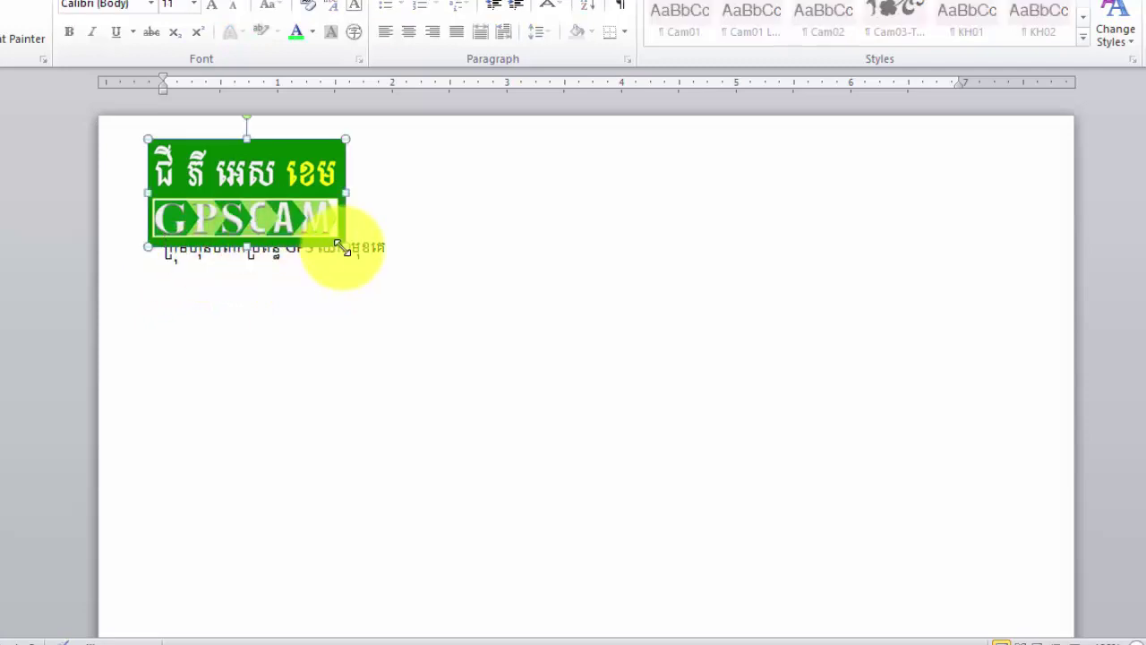
mouse_move(346, 246)
left_mouse_down()
mouse_move(321, 233)
mouse_move(318, 205)
left_mouse_up()
left_click(341, 349)
left_click(256, 198)
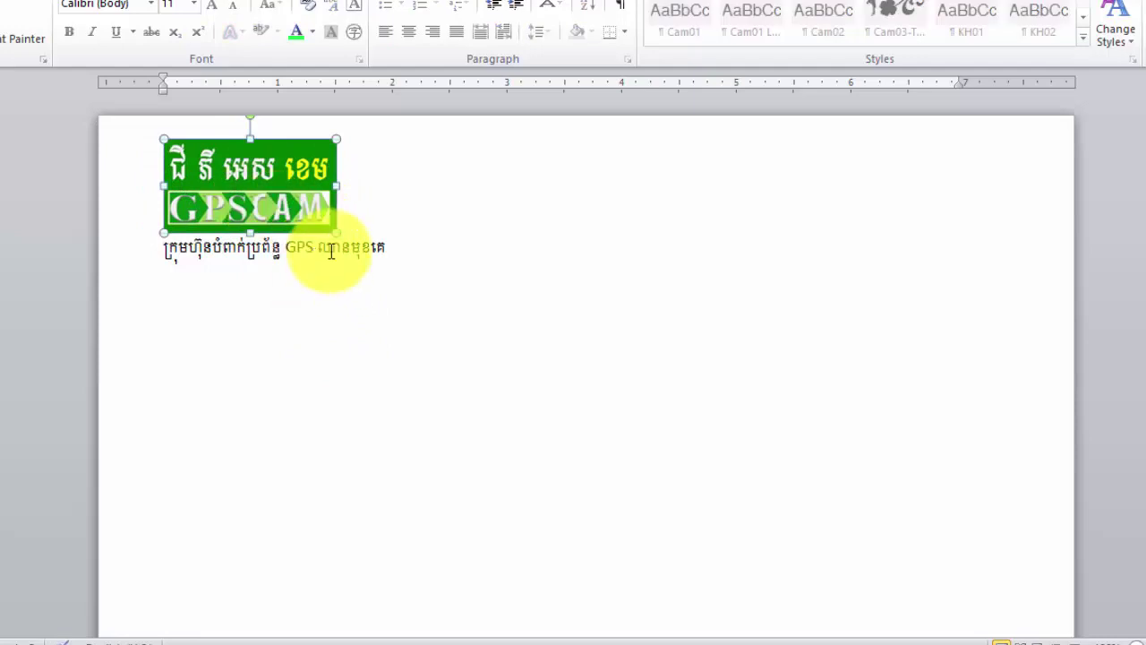
Colour the Khmer slogan line blue
left_click_drag(410, 259, 141, 248)
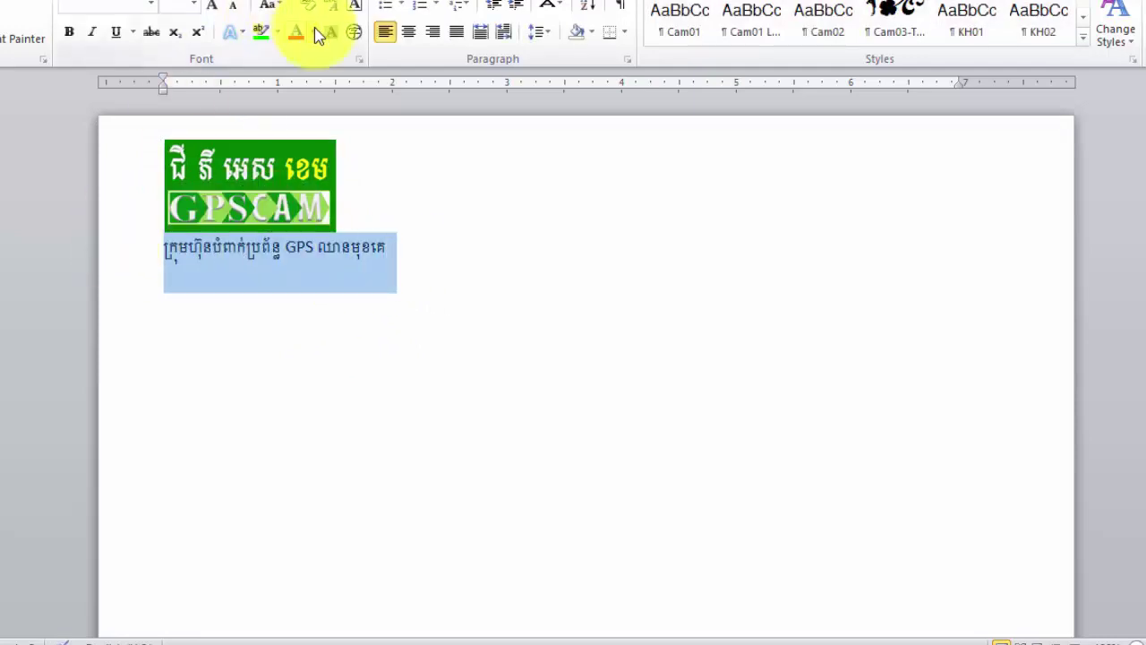
left_click(315, 26)
left_click(425, 197)
left_click(389, 299)
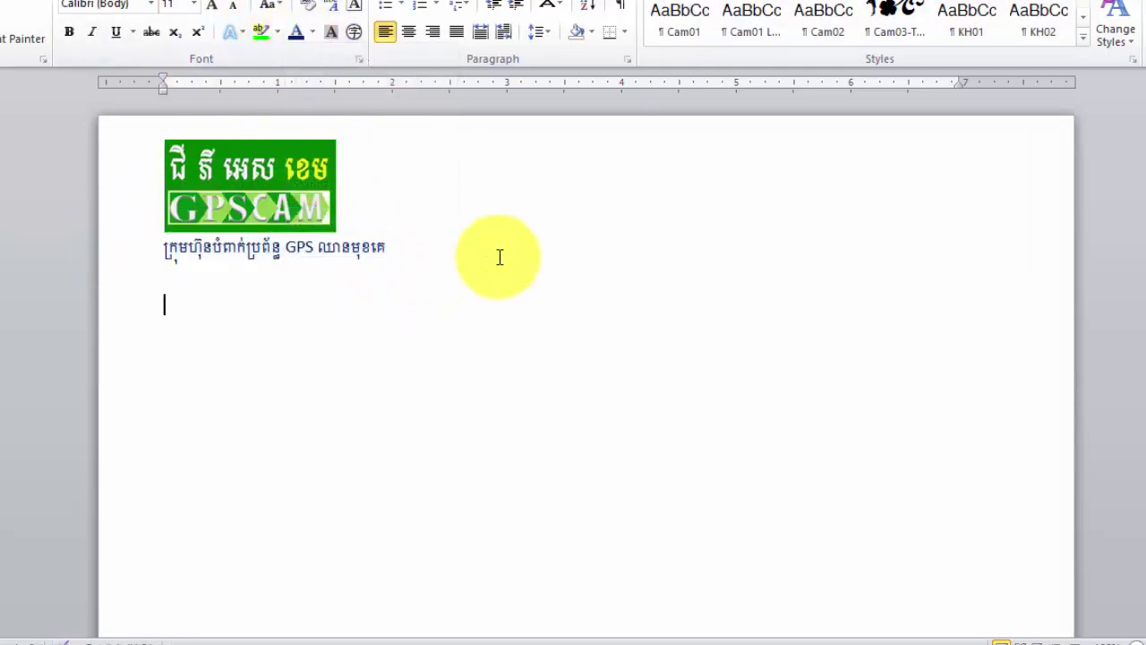
left_click(367, 224)
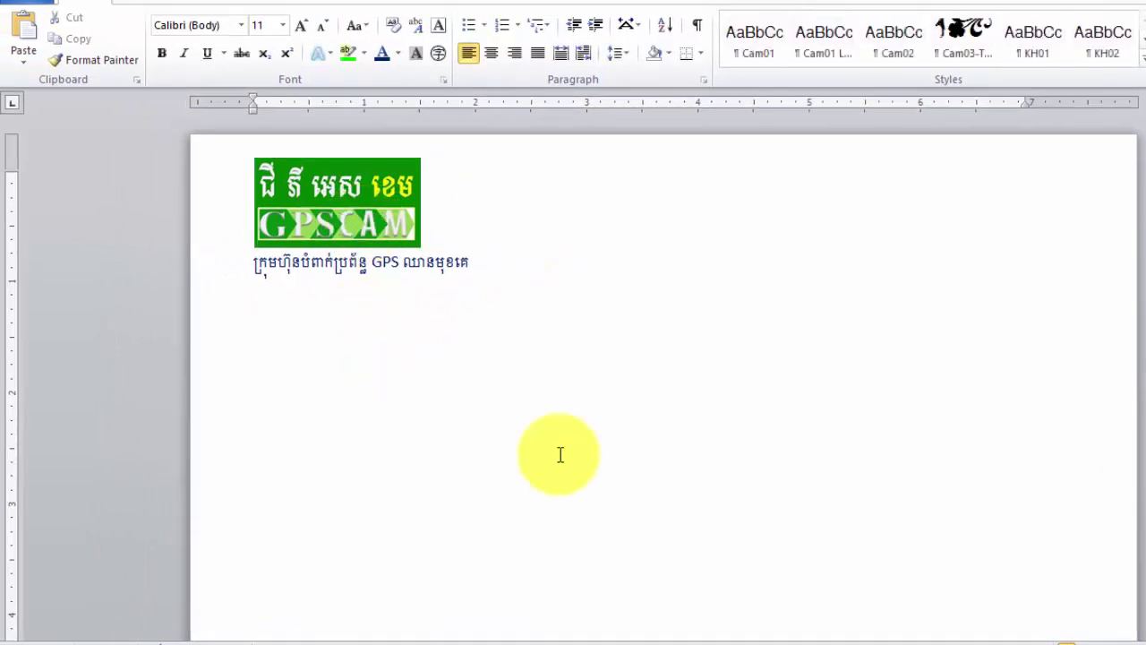
Bring the 'GPS CAM Service Co.,Ltd: Address: #14, Street 110' line from Excel cell A7 under the heading, then select both lines
mouse_move(754, 636)
left_click(952, 601)
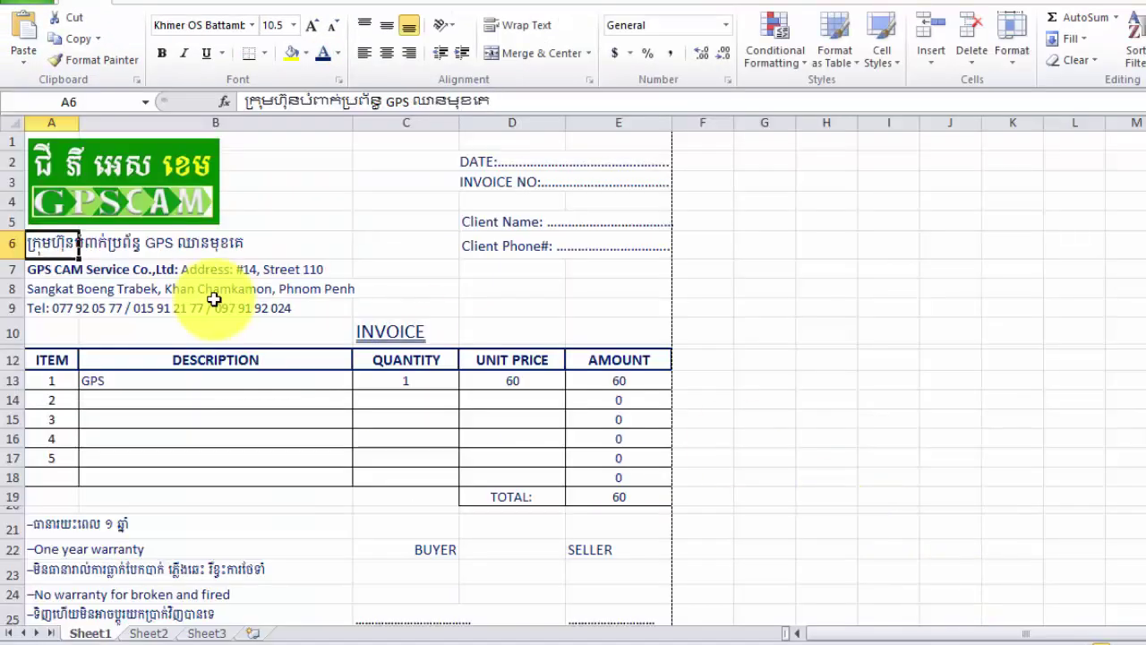
left_click(166, 269)
double_click(34, 271)
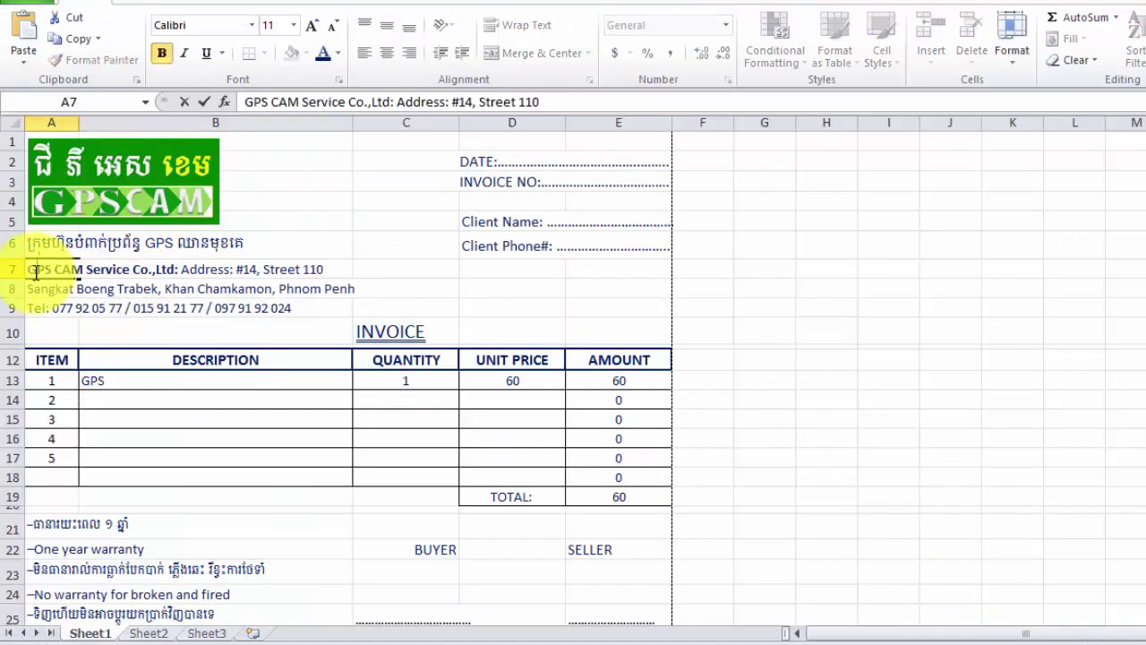
left_click_drag(571, 99, 242, 96)
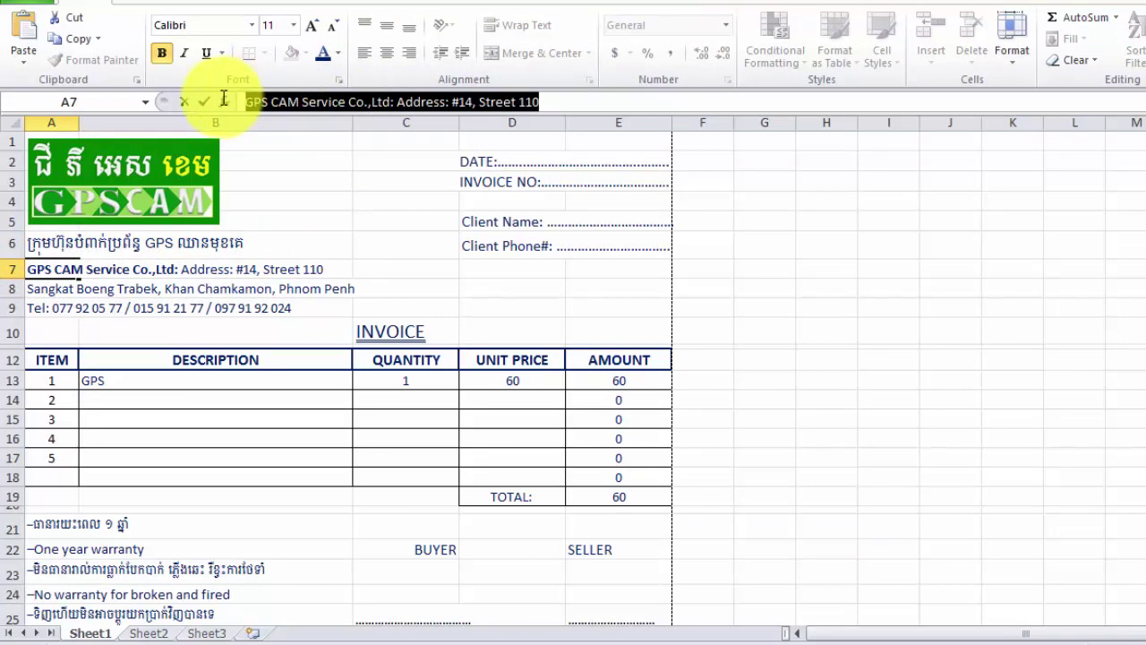
left_click(537, 637)
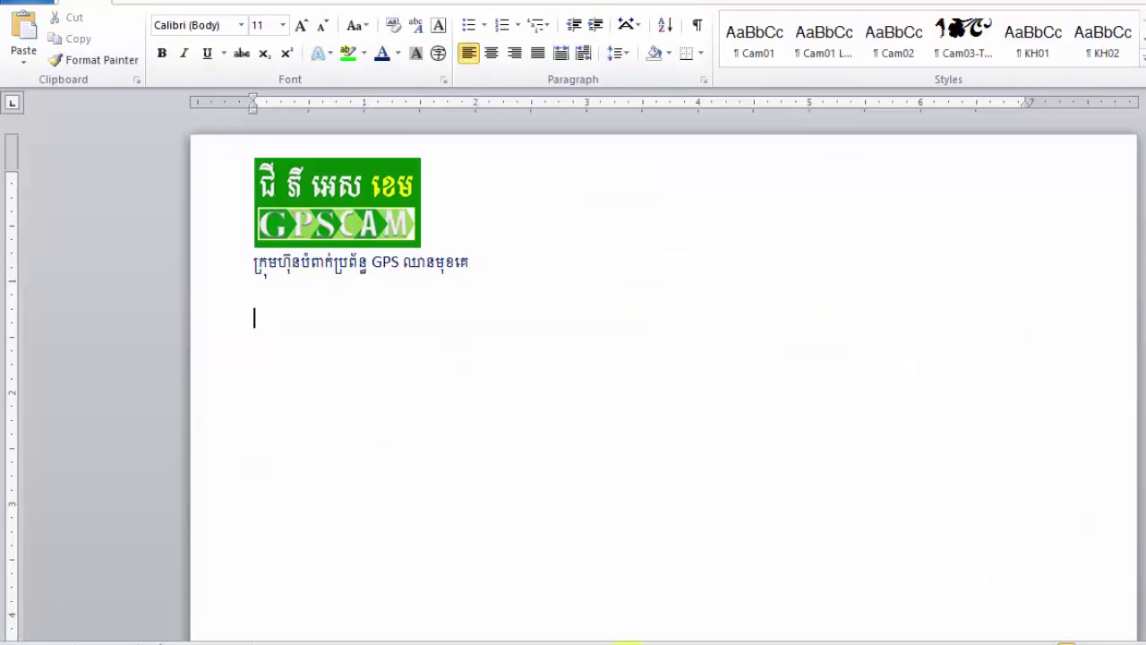
left_click(268, 284)
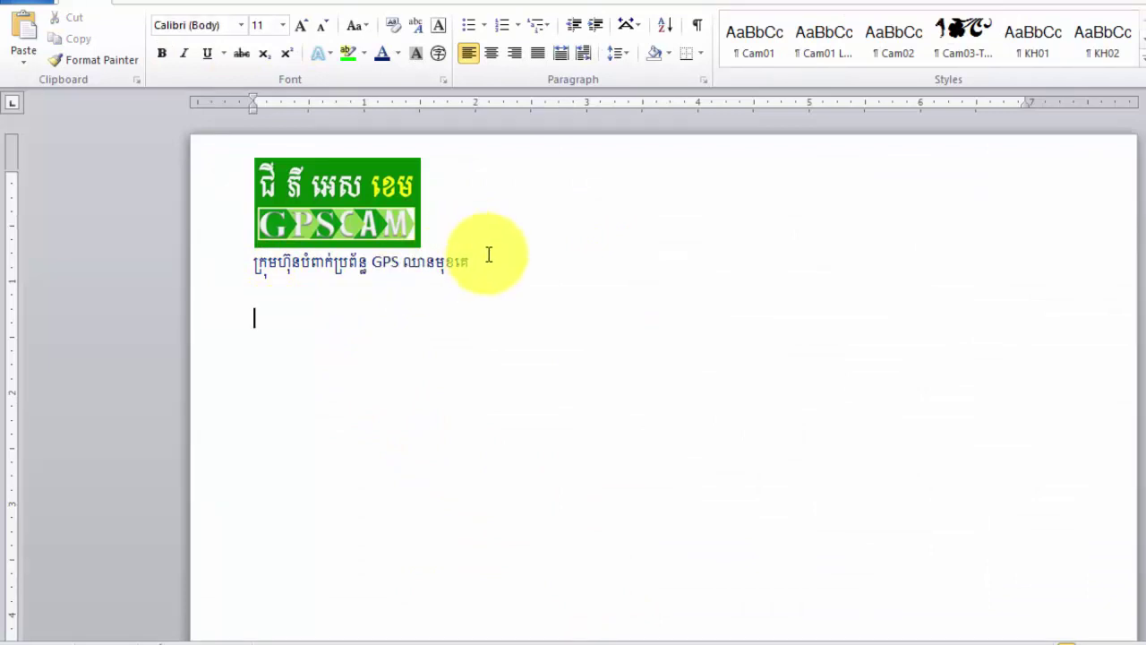
left_click_drag(647, 310, 179, 320)
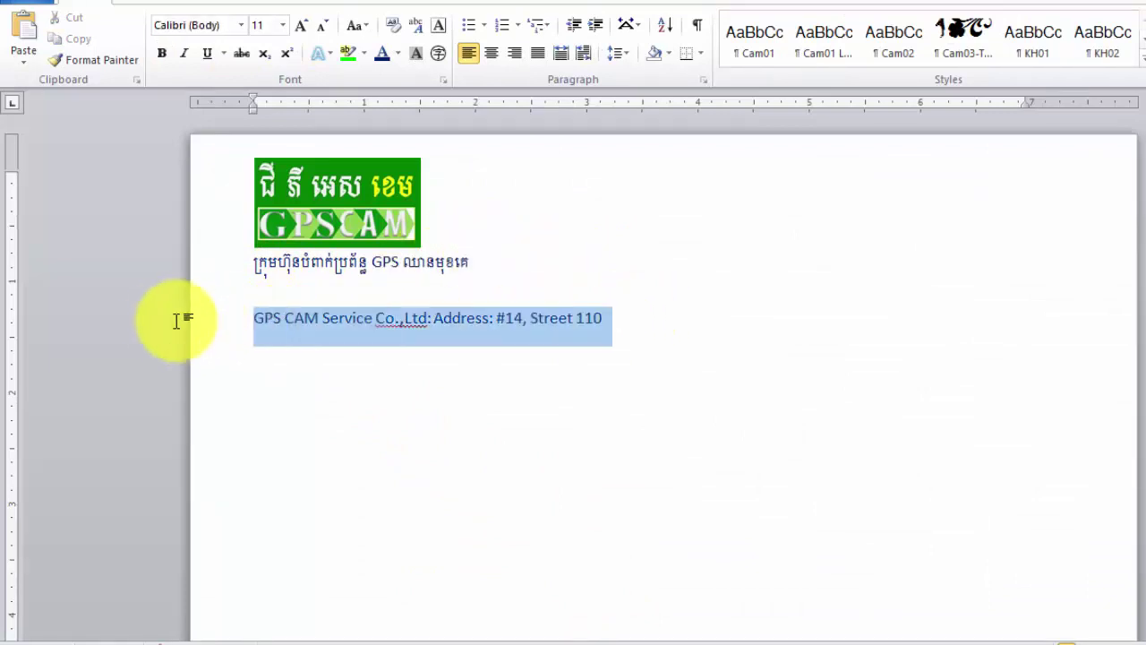
left_click(449, 380)
left_click_drag(620, 337, 192, 281)
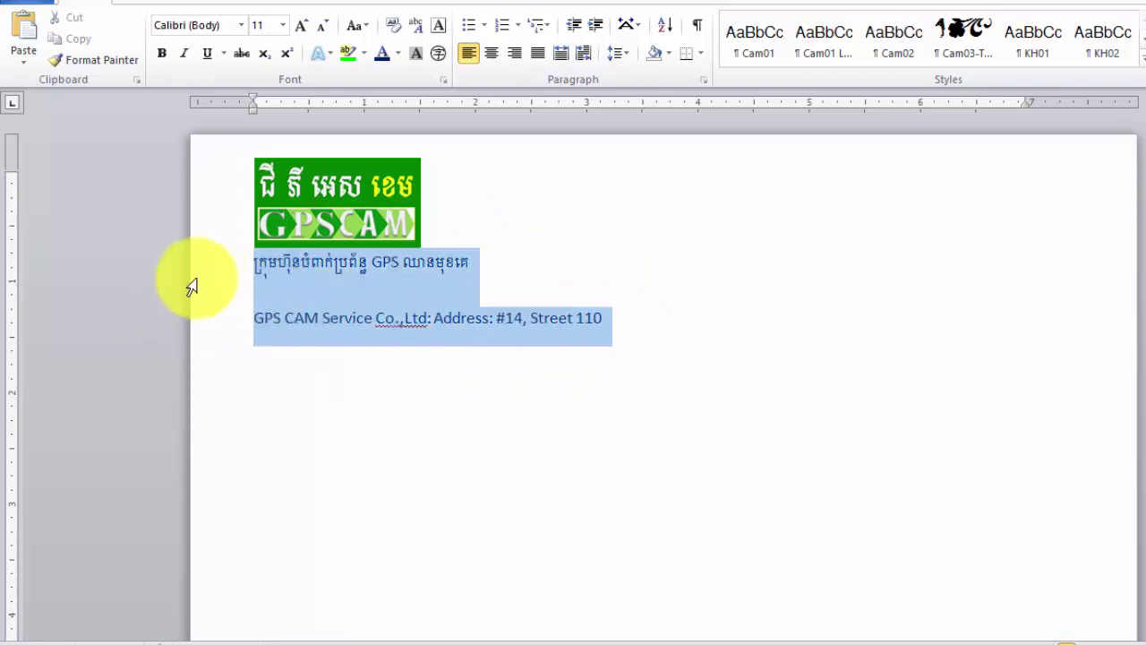
Set single line spacing for the Khmer heading and address line
right_click(359, 276)
left_click(420, 403)
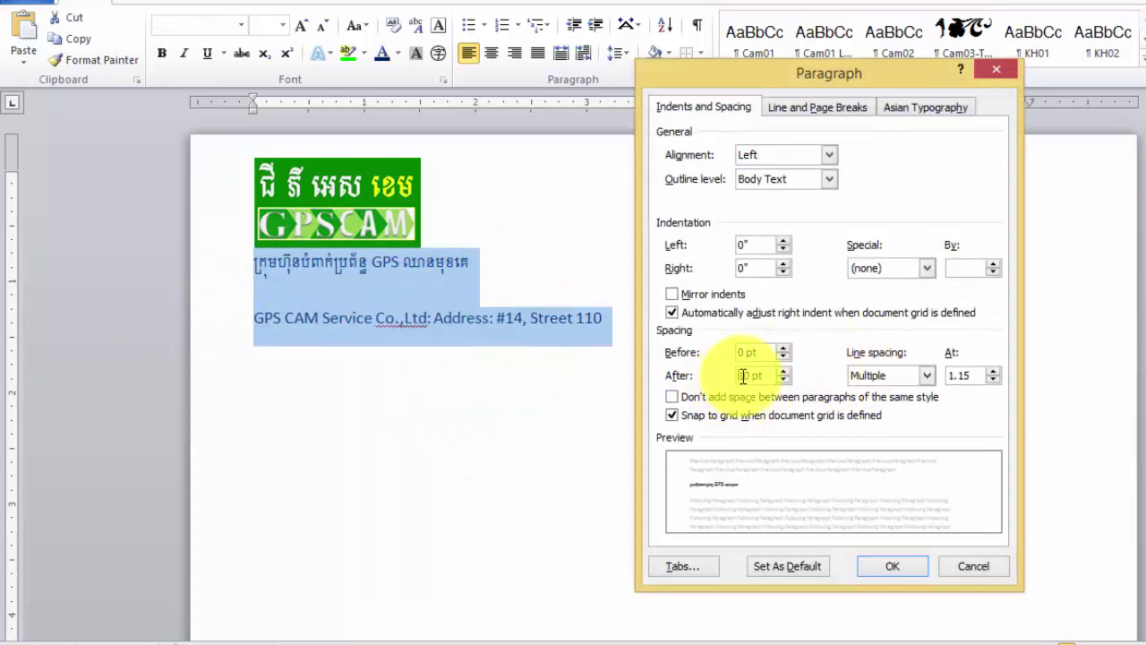
left_click(927, 375)
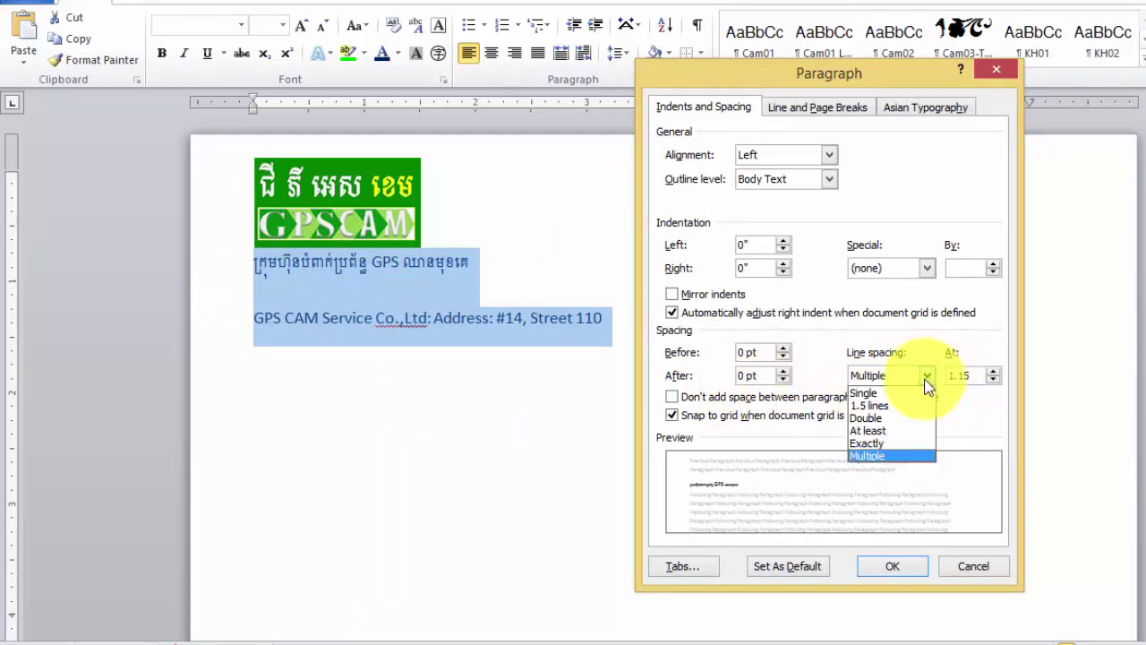
left_click(873, 393)
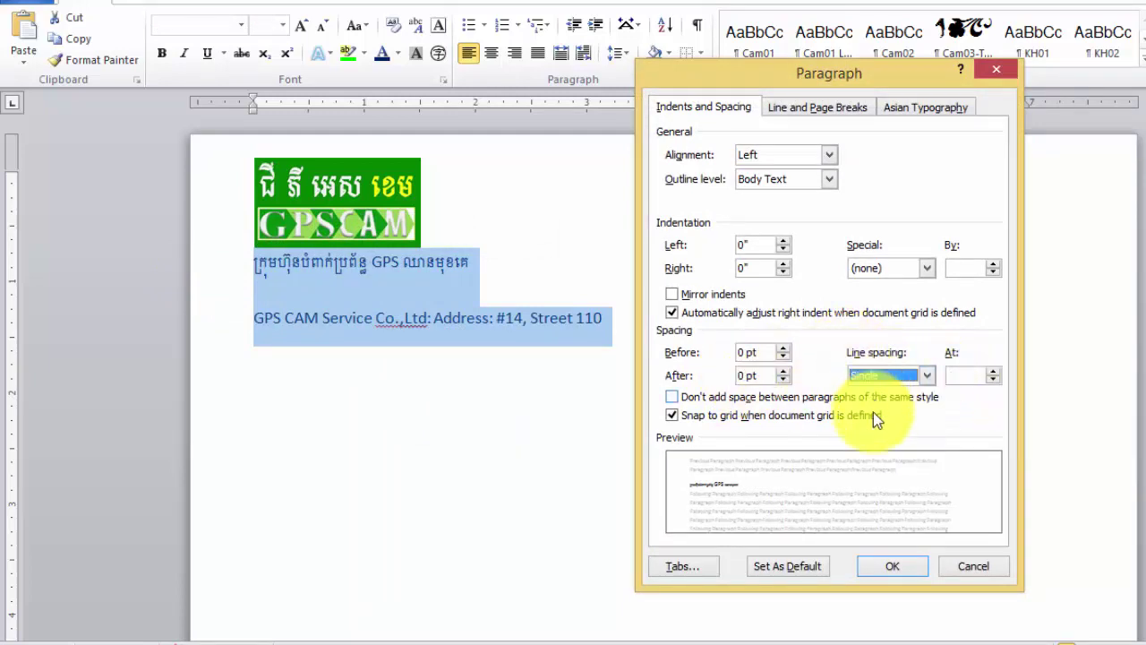
left_click(890, 558)
Move to the blank line below the address and bring up the New-Invoice(Sample) workbook
left_click(404, 310)
left_click(426, 267)
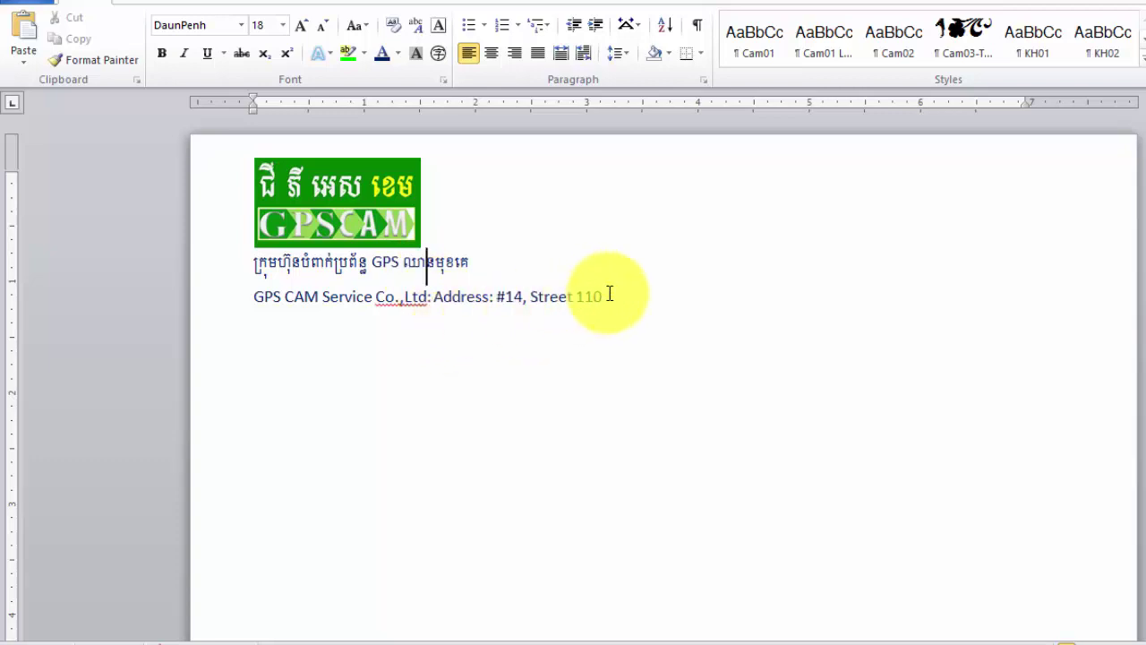
left_click(432, 351)
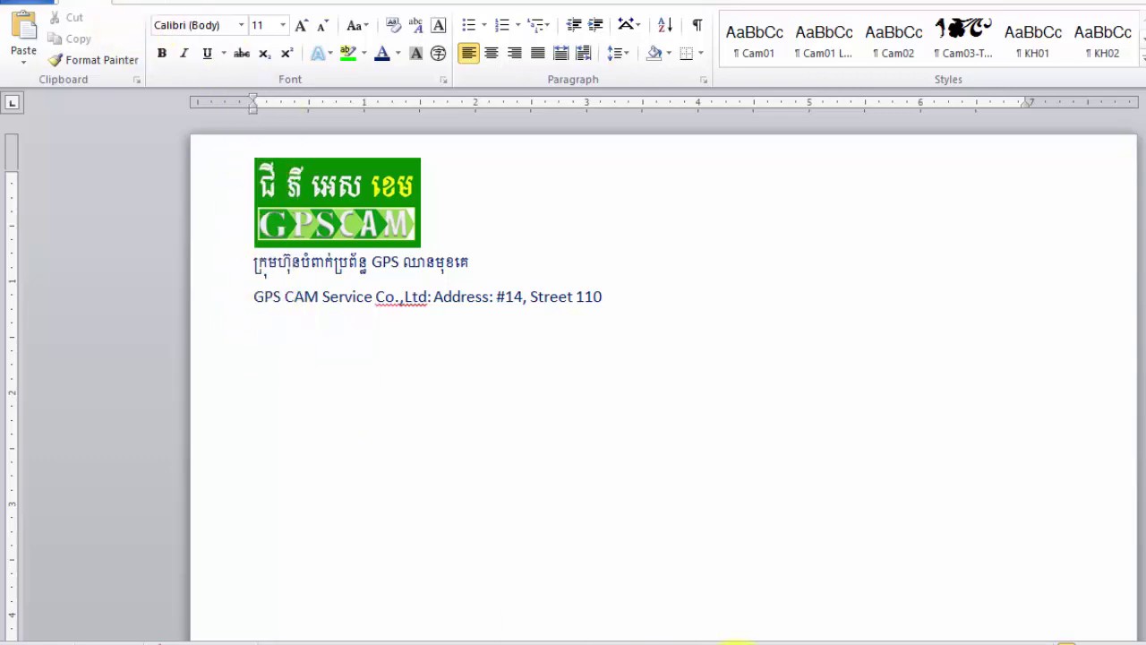
mouse_move(660, 627)
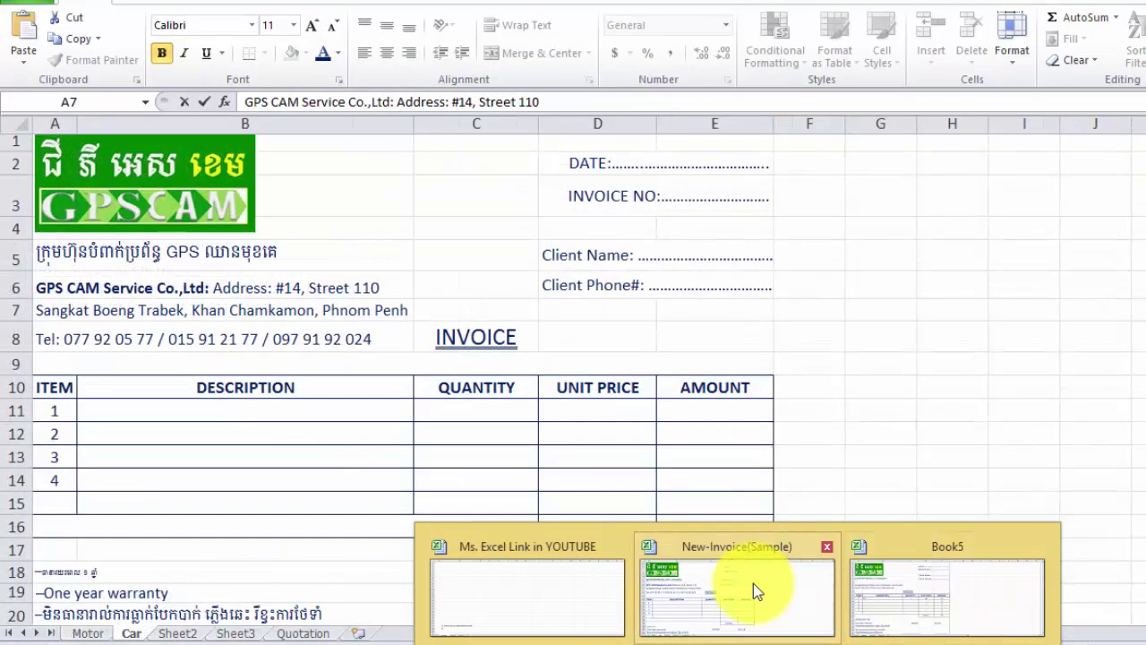
left_click(753, 583)
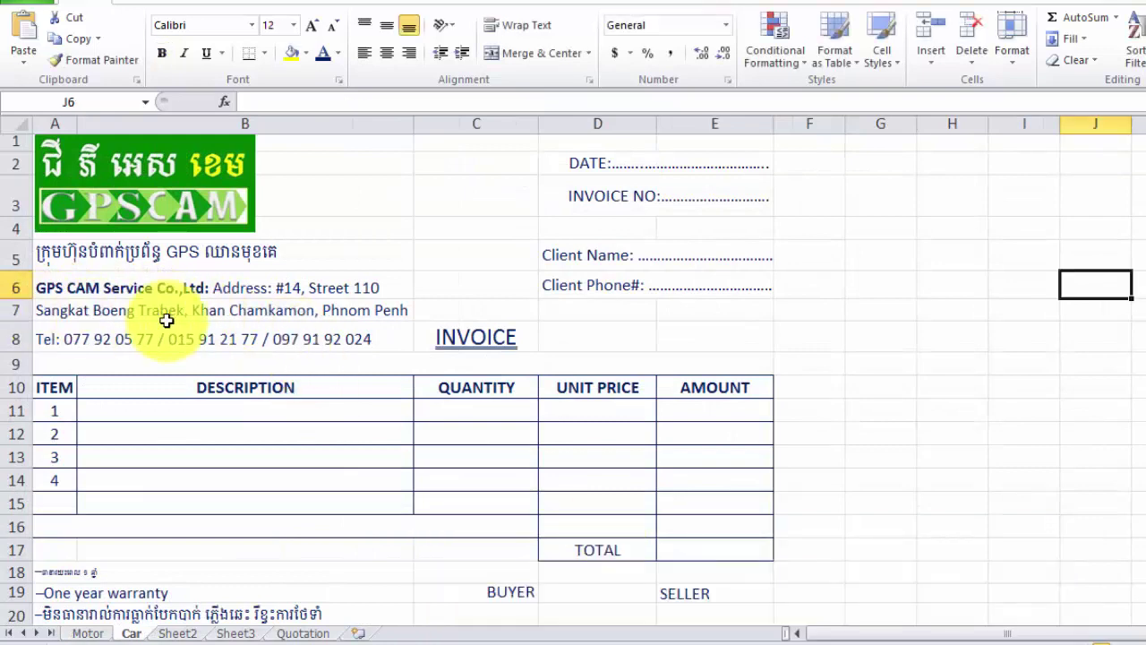
Copy the Sangkat Boeng Trabek, Khan Chamkamon, Phnom Penh text from cell A7 and paste it under the address
left_click(395, 310)
double_click(404, 310)
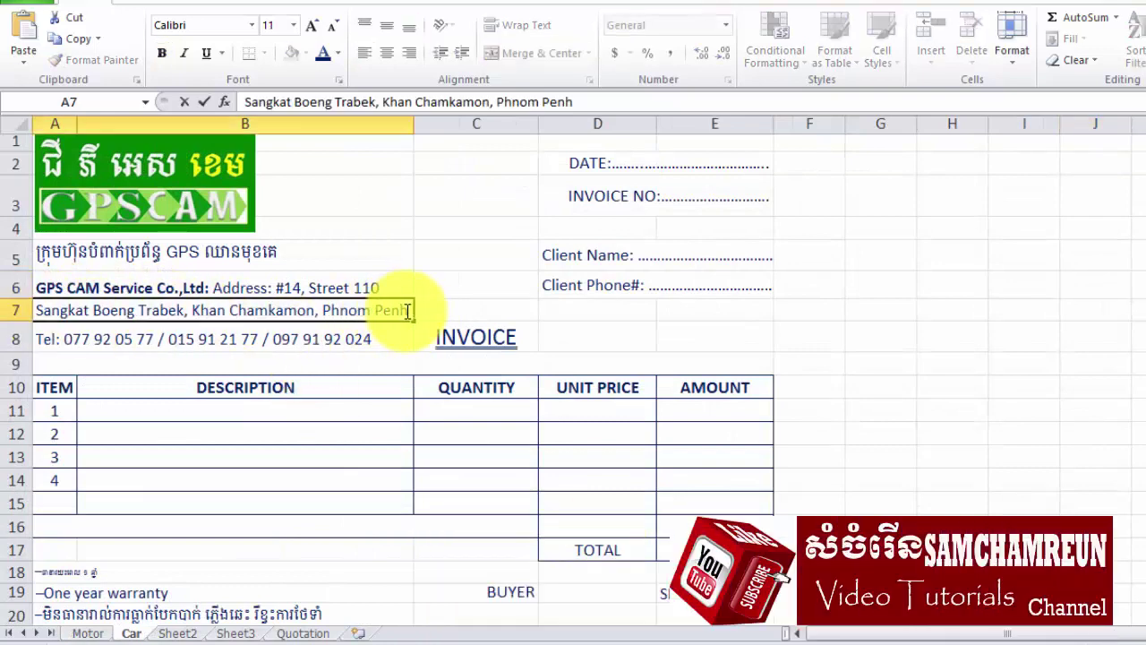
left_click_drag(407, 311, 34, 311)
key("ctrl+c")
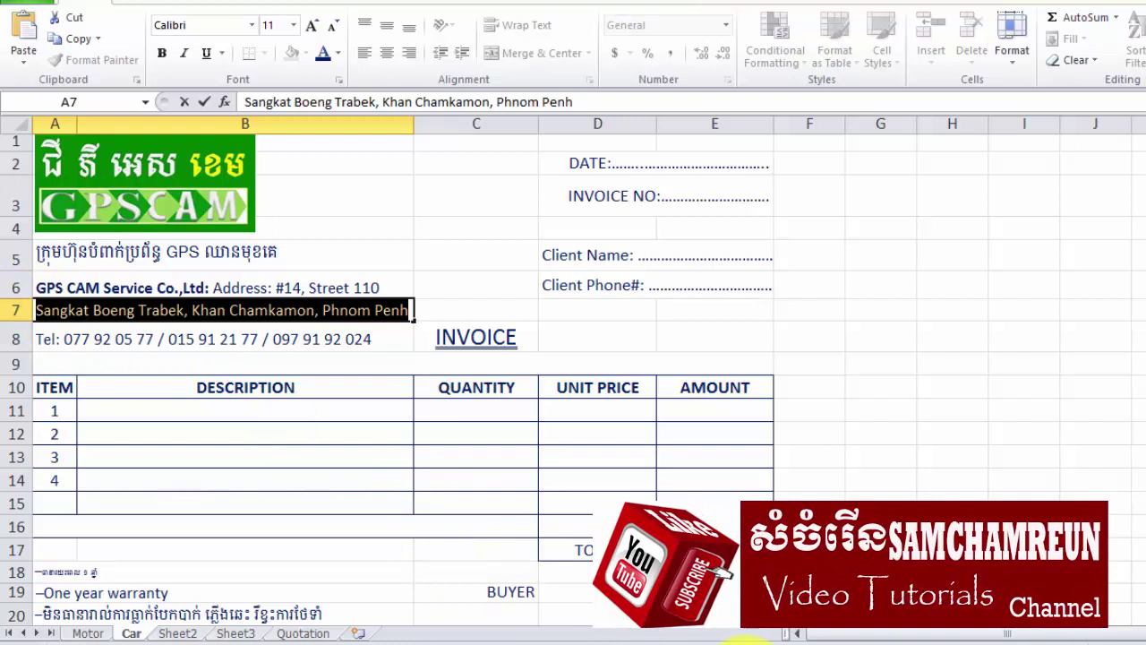
key("alt+Tab")
key("ctrl+v")
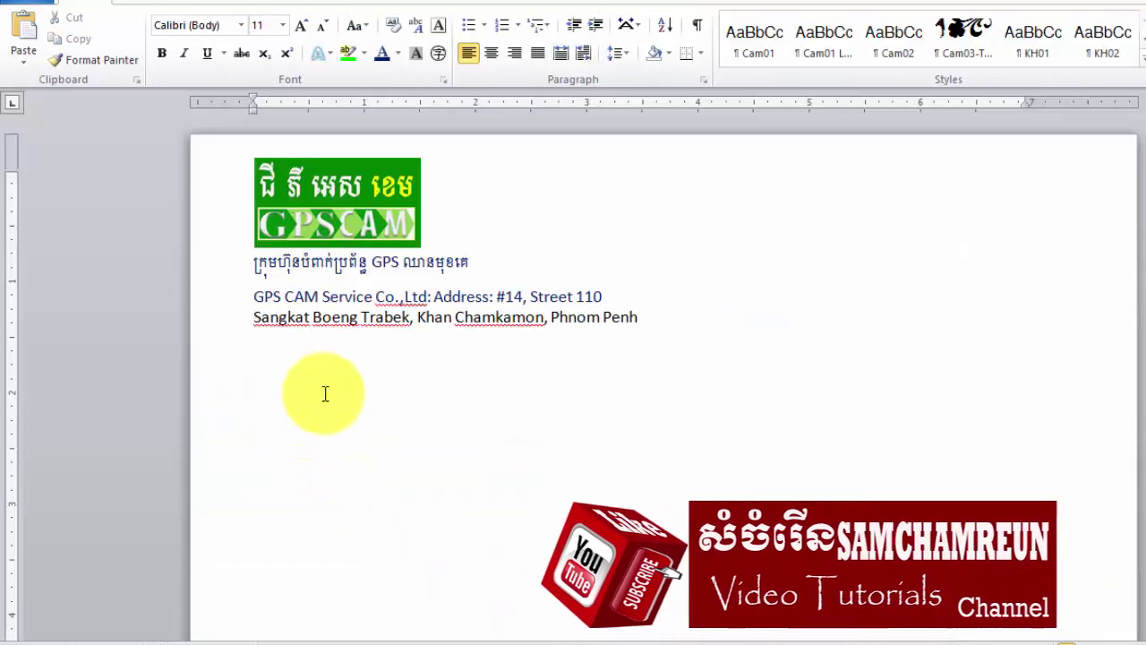
key("Return")
key("Return")
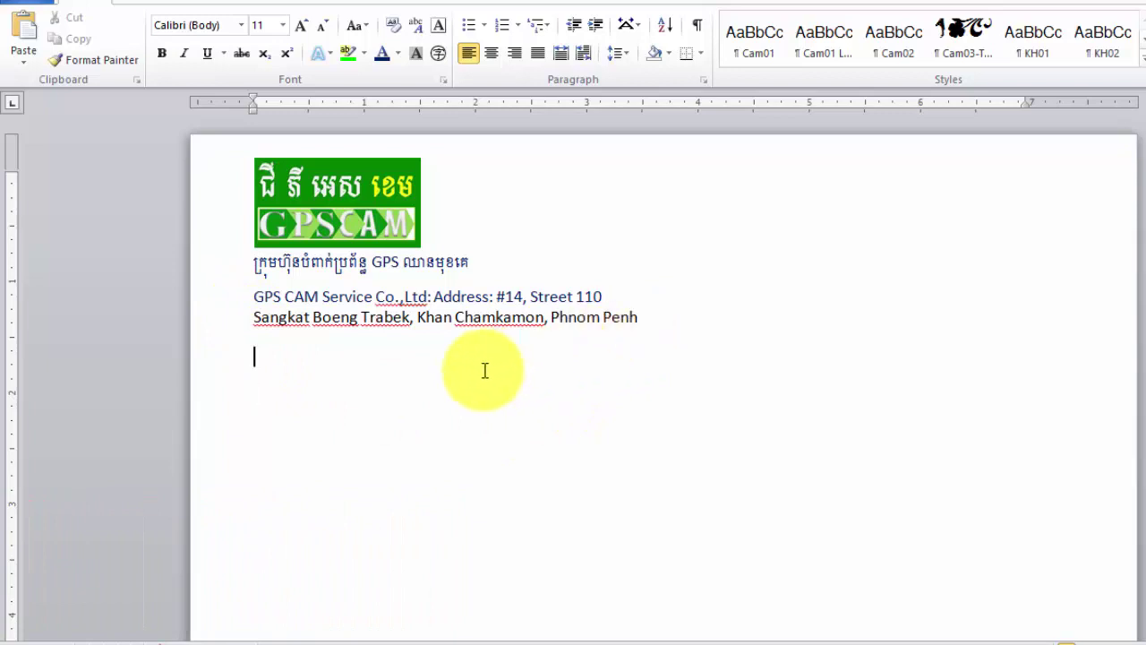
left_click(643, 316)
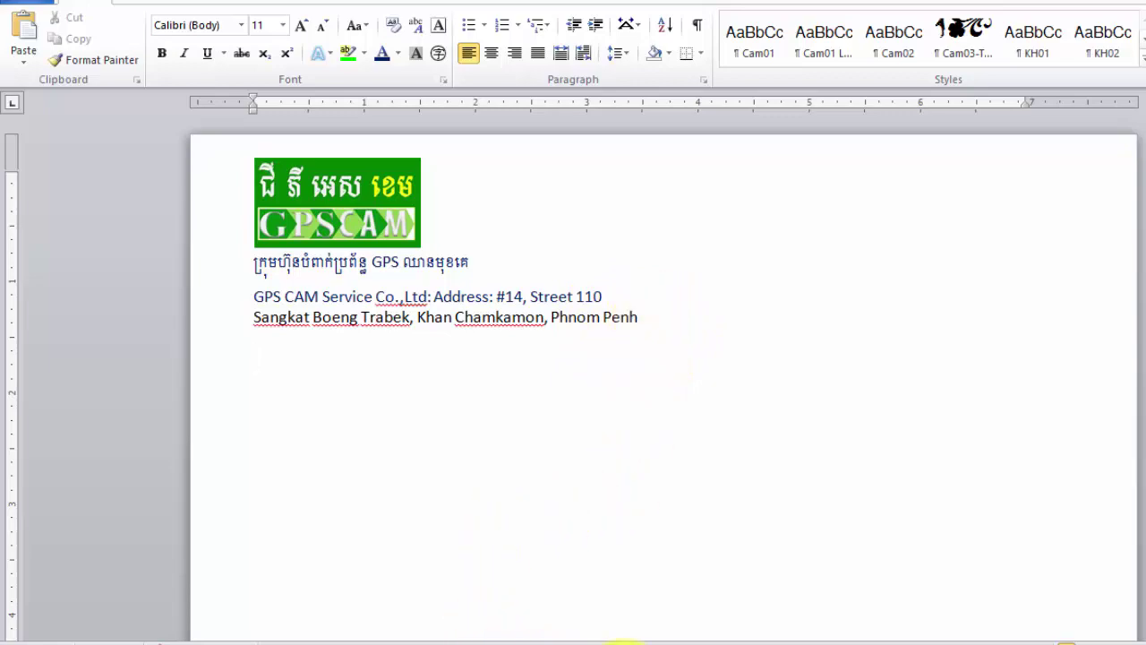
Copy the telephone text from Excel cell A8 for the Tel line
left_click(622, 641)
left_click(40, 337)
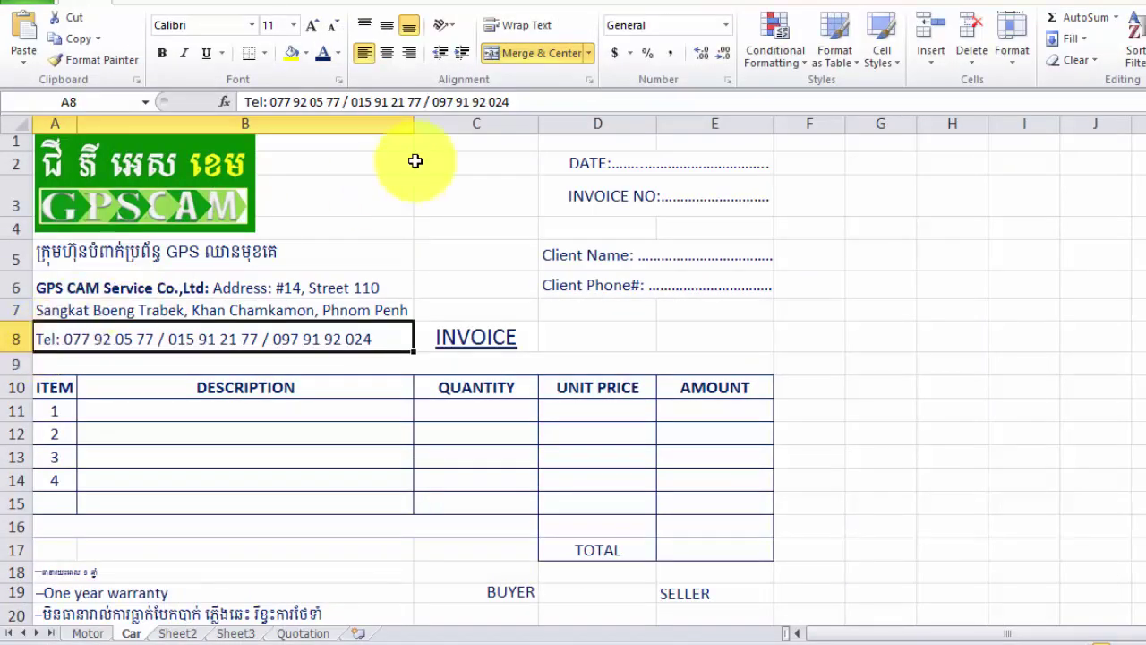
left_click_drag(511, 102, 179, 103)
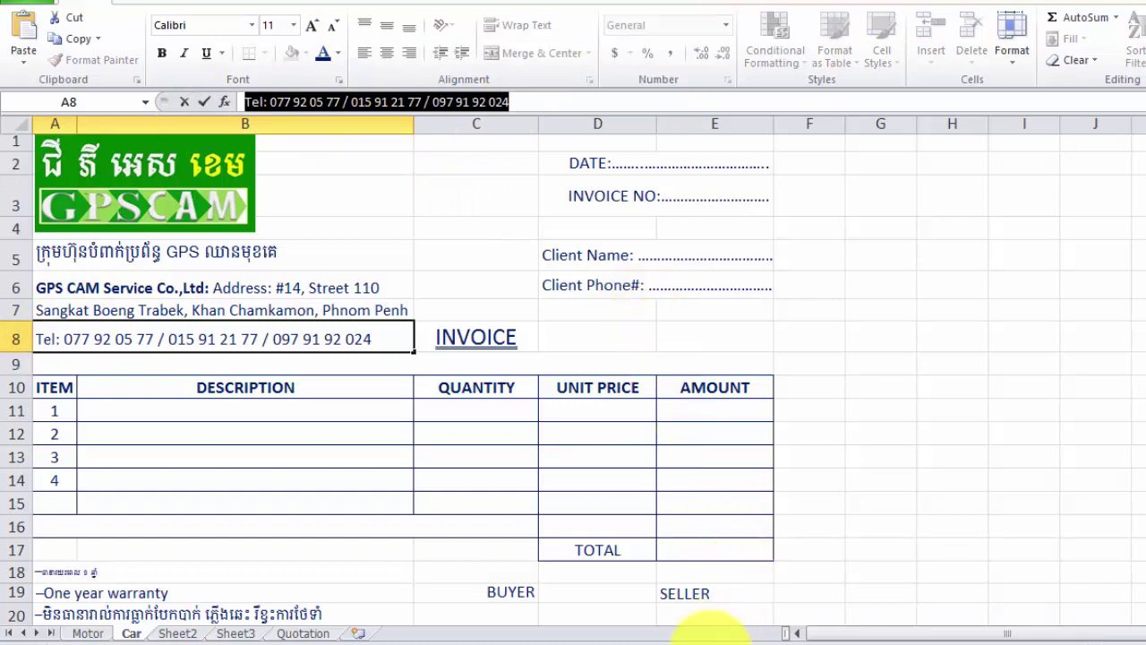
left_click(440, 637)
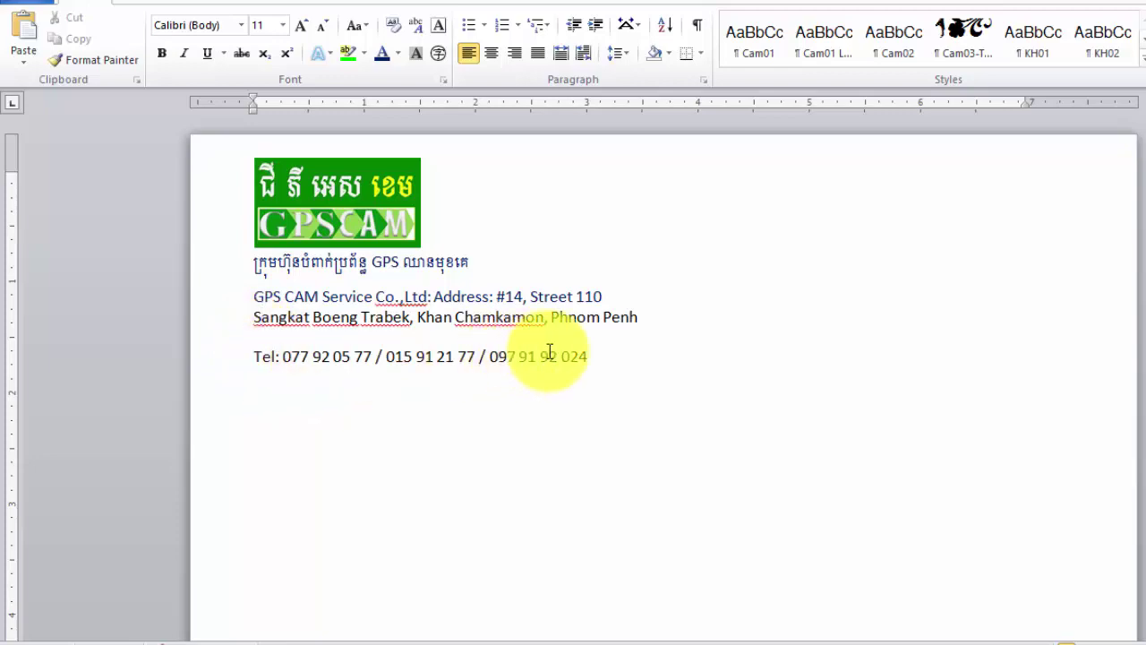
For the heading through the Tel line, set paragraph spacing Before to 0 and line spacing multiple 0
left_click_drag(591, 356, 242, 277)
right_click(285, 310)
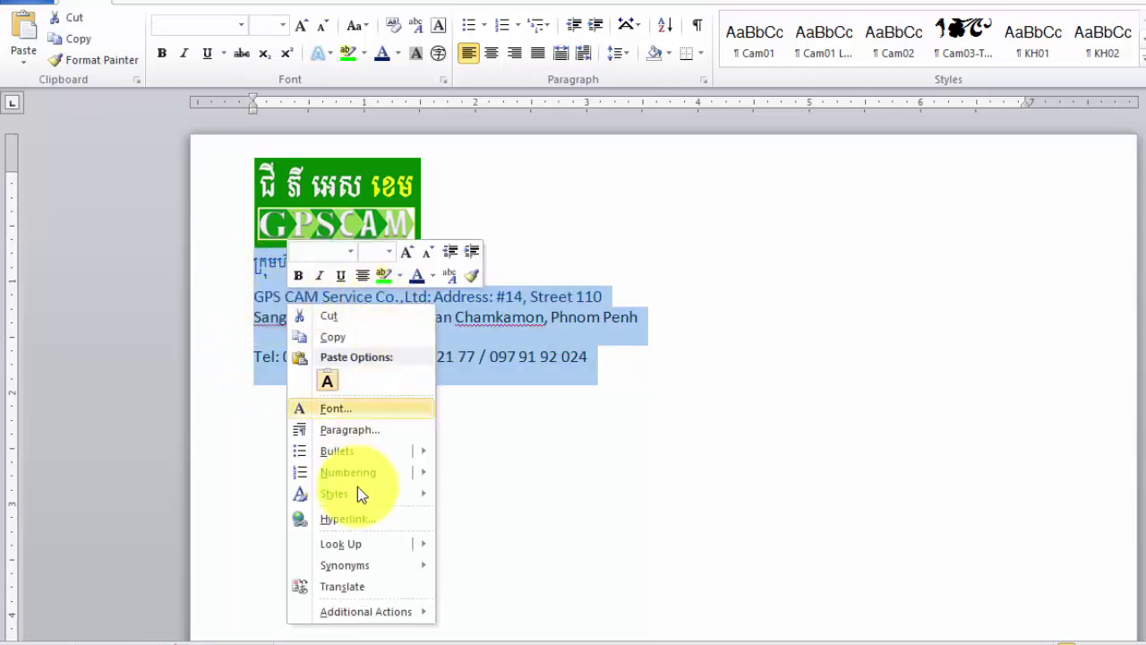
left_click(344, 430)
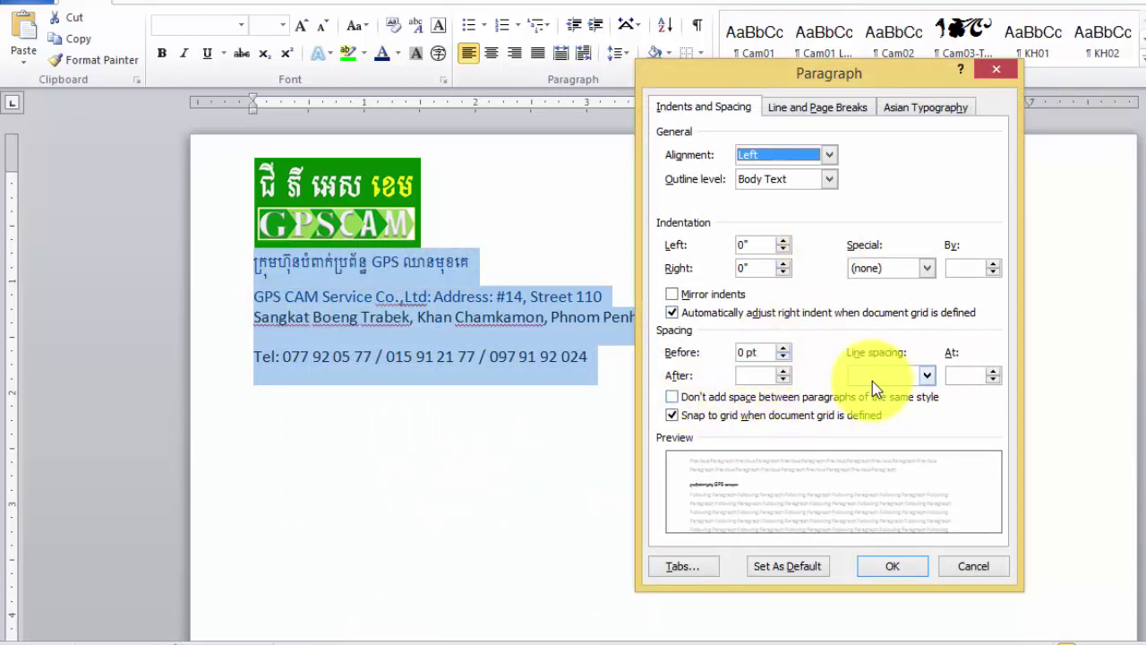
left_click(928, 376)
left_click(912, 394)
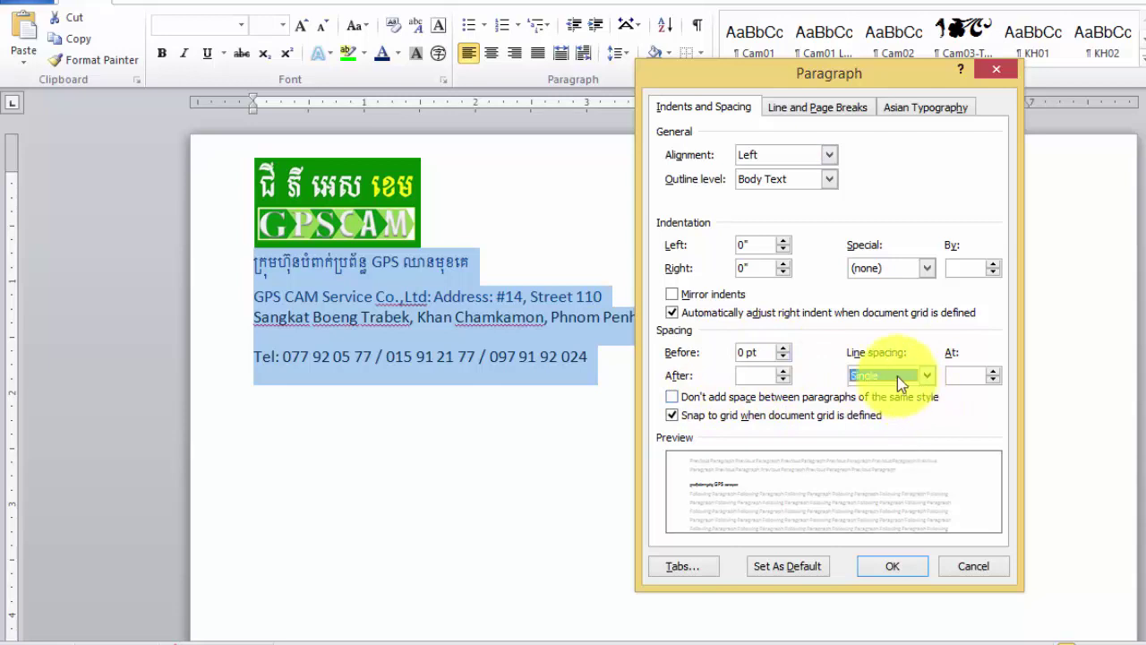
left_click(981, 376)
type("0")
double_click(755, 353)
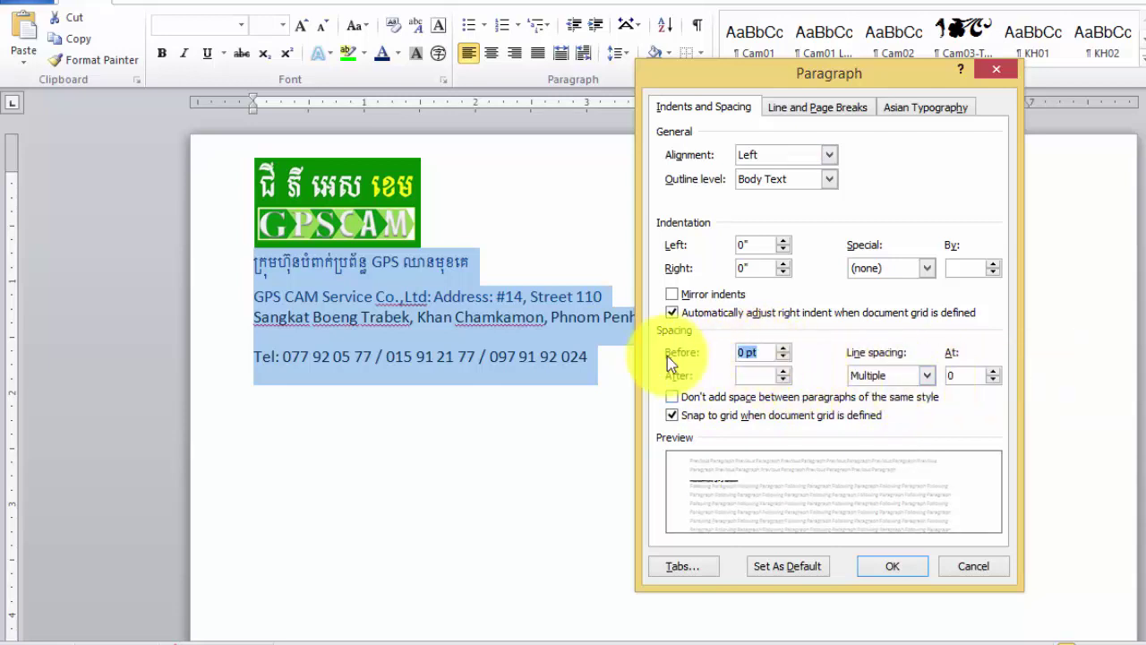
type("0")
left_click(873, 564)
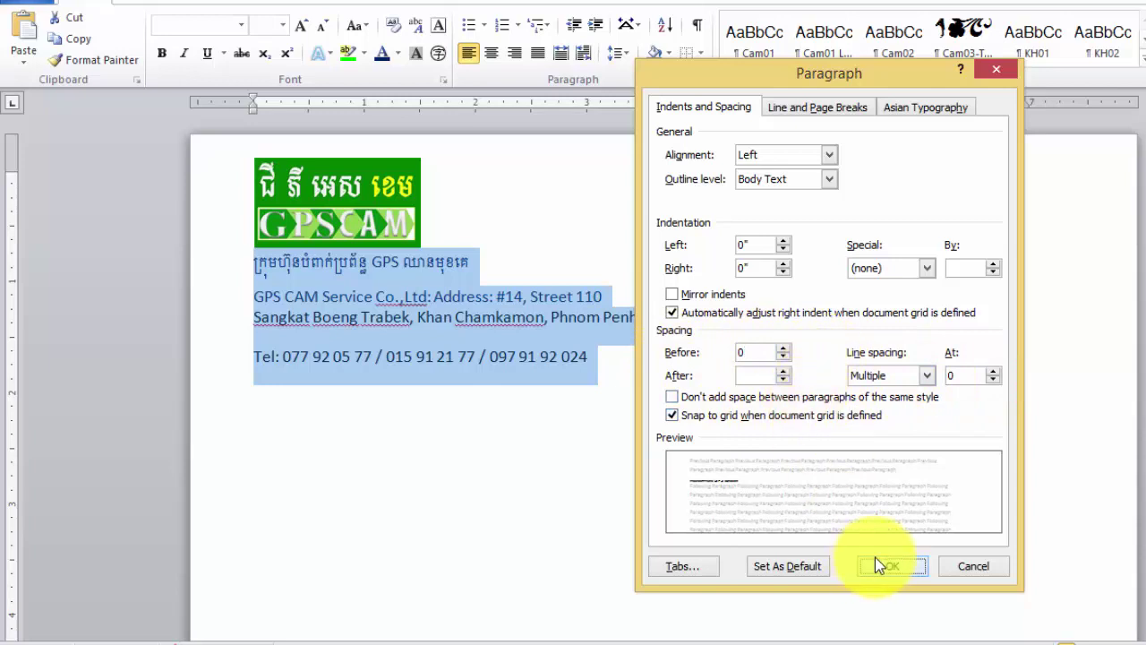
Dismiss the minimum spacing warning and apply Single line spacing instead
left_click(637, 376)
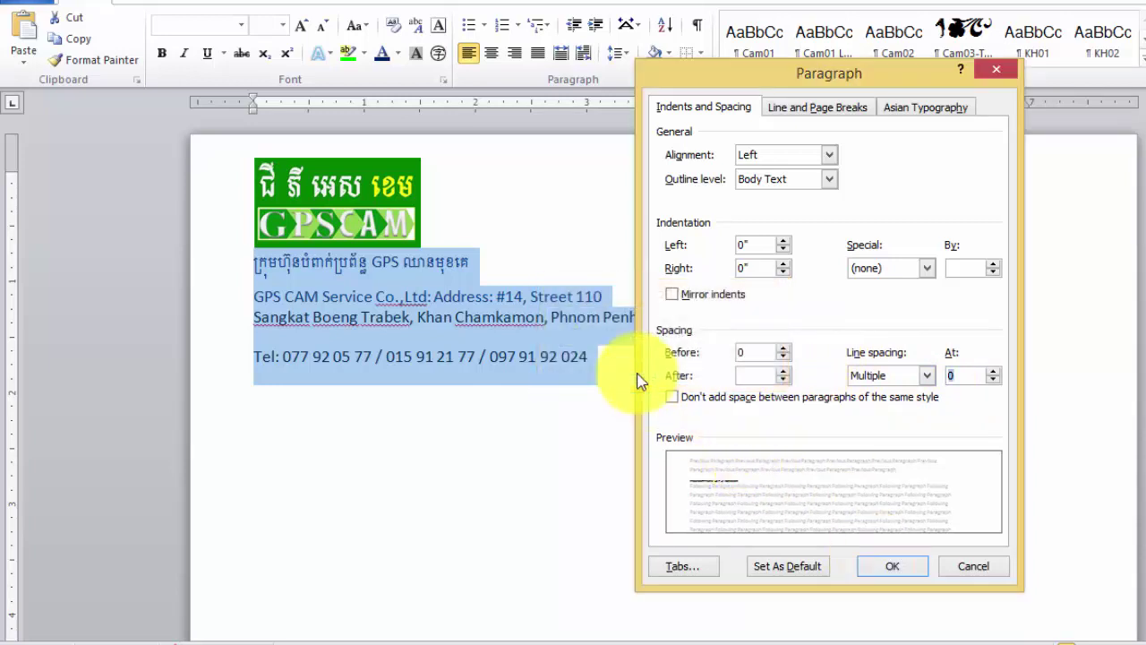
left_click(909, 379)
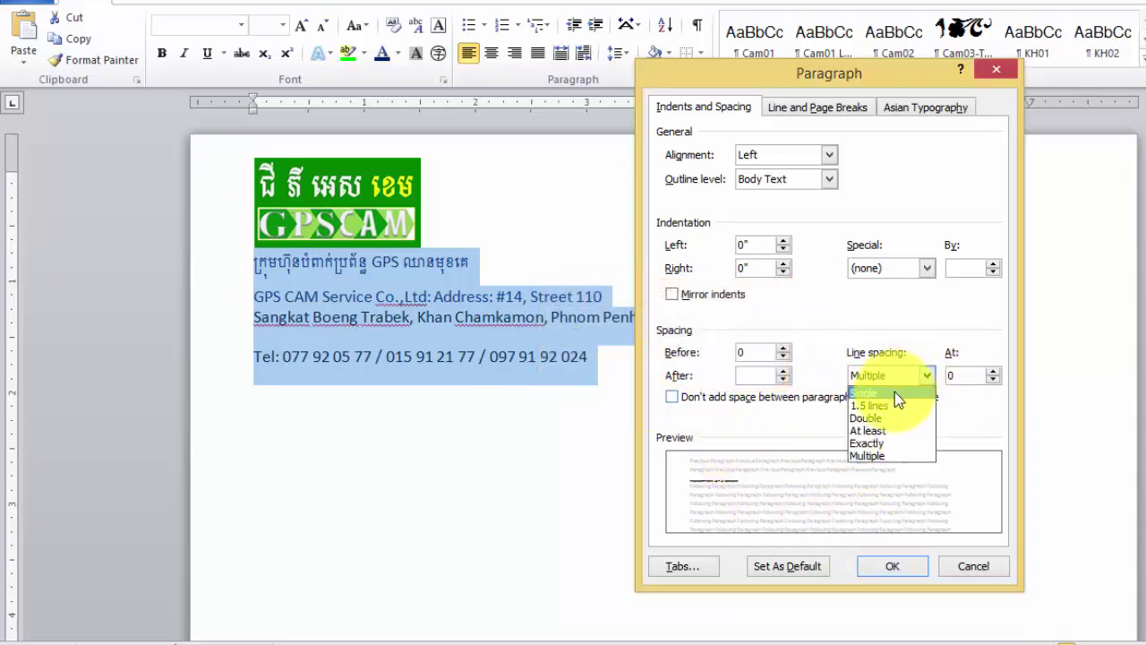
left_click(894, 392)
left_click(885, 567)
left_click(485, 397)
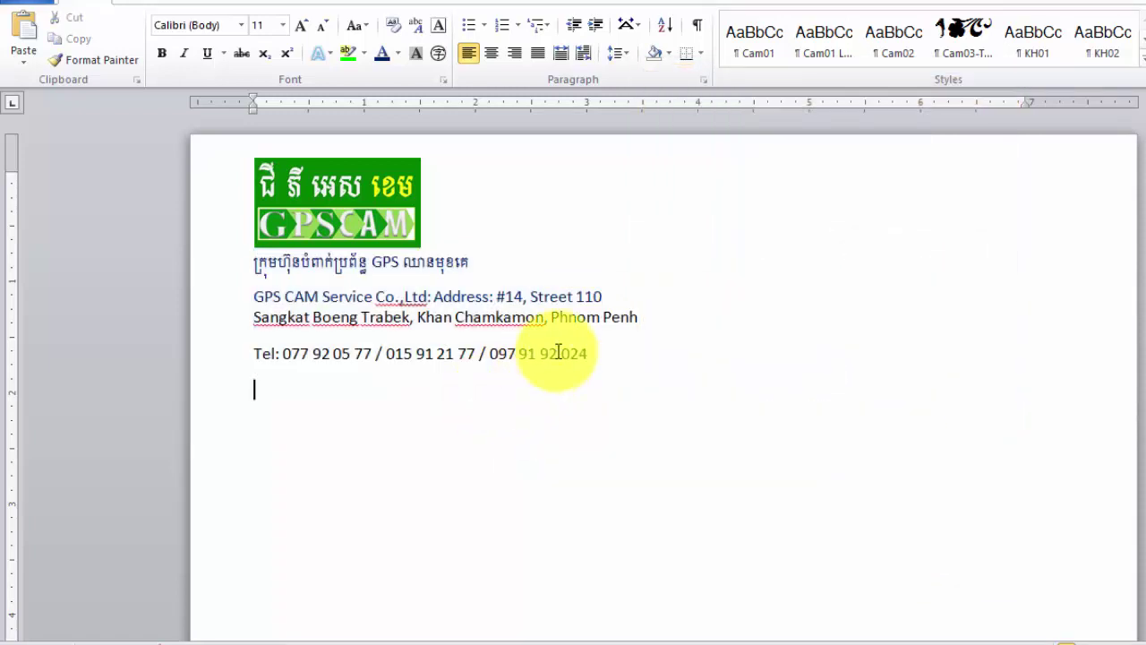
left_click(558, 351)
Position the cursor lower on the Word page and bring up the Book5 invoice workbook
left_click(627, 356)
left_click(497, 461)
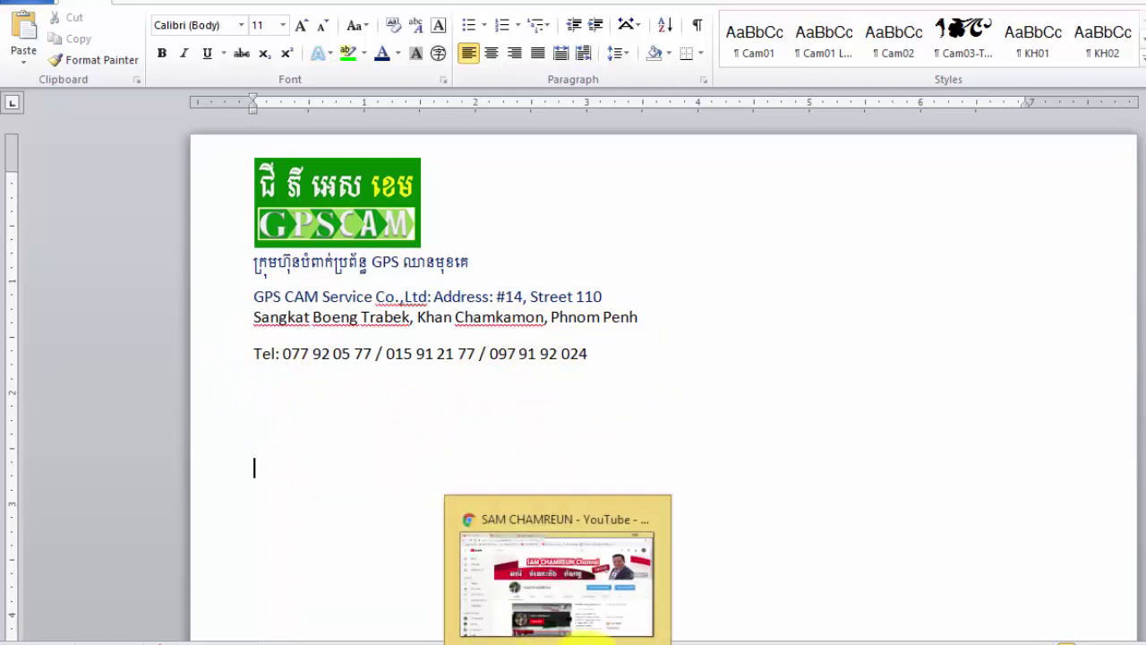
mouse_move(394, 639)
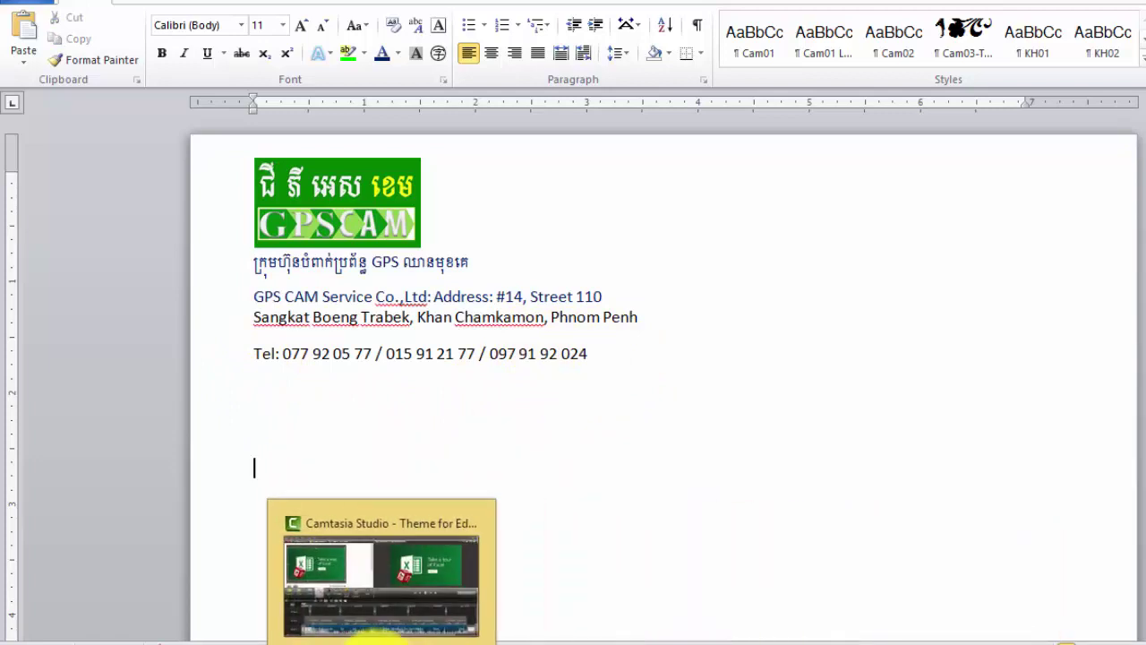
mouse_move(729, 639)
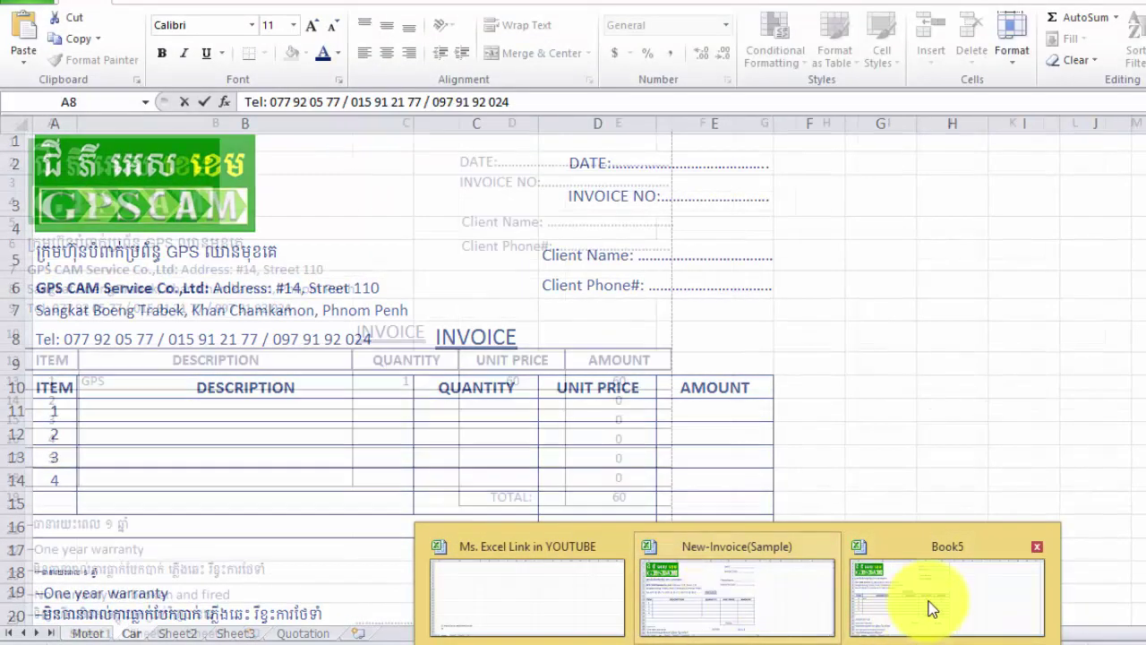
left_click(931, 609)
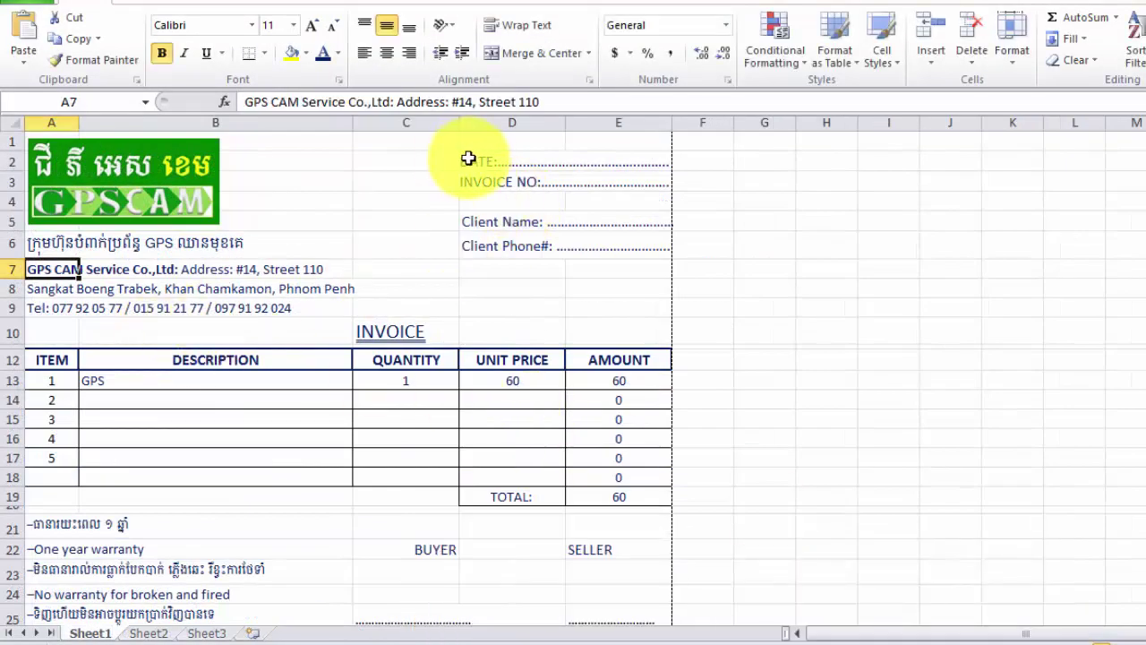
Find the DATE label in cell E2, select its dotted-line text, and return to Word
left_click_drag(467, 161, 478, 186)
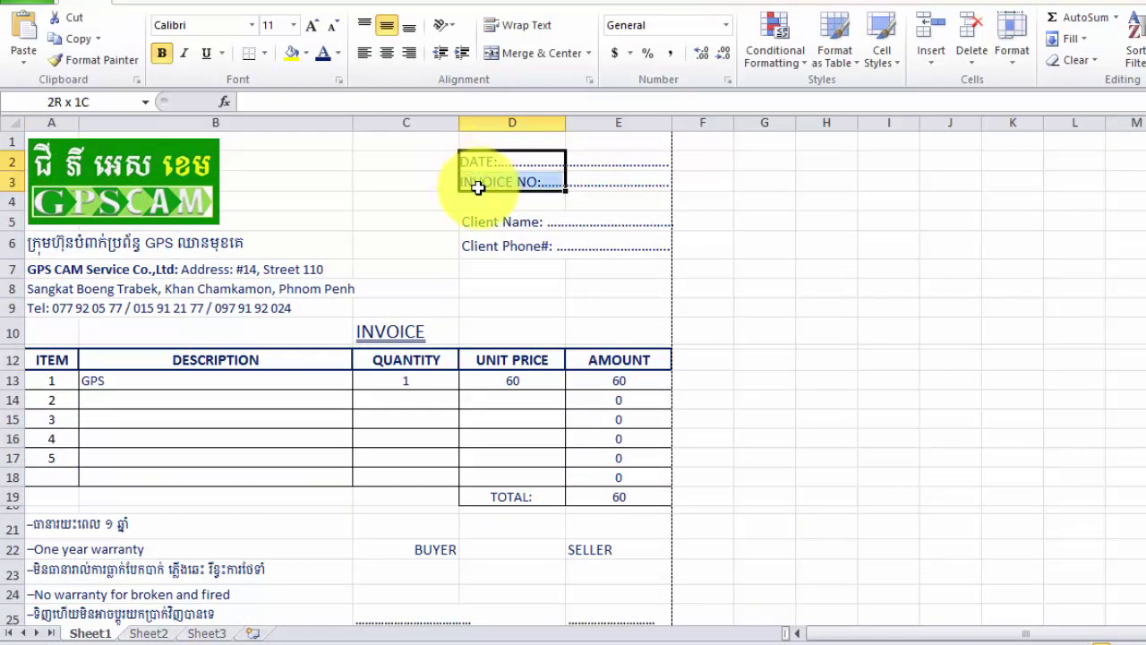
key("BackSpace")
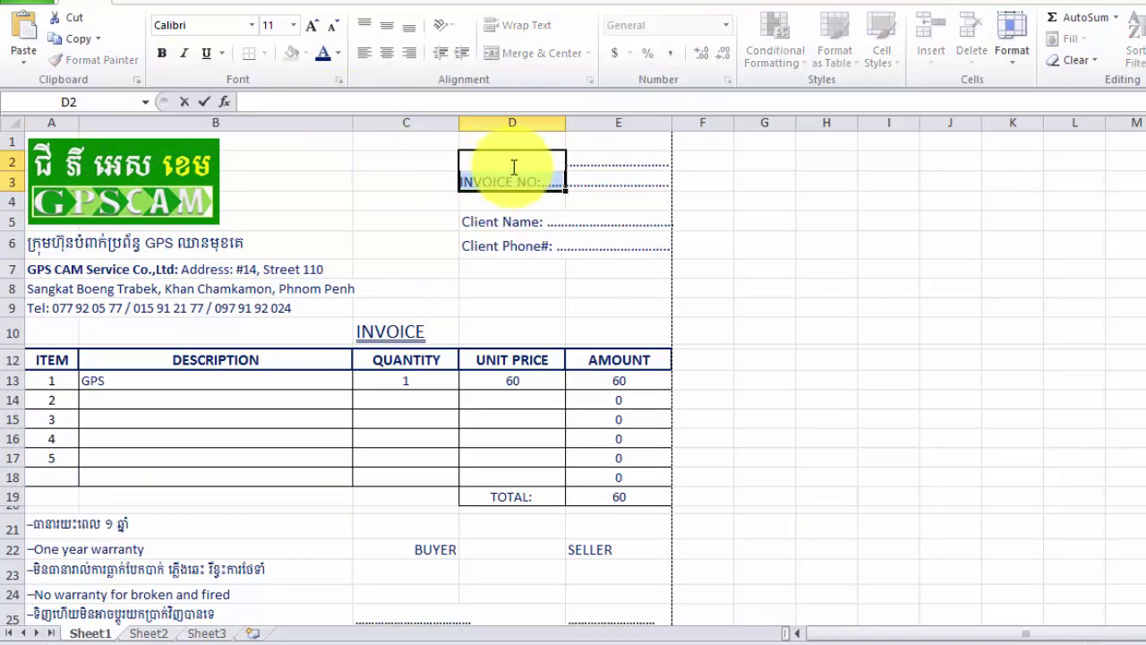
left_click(560, 250)
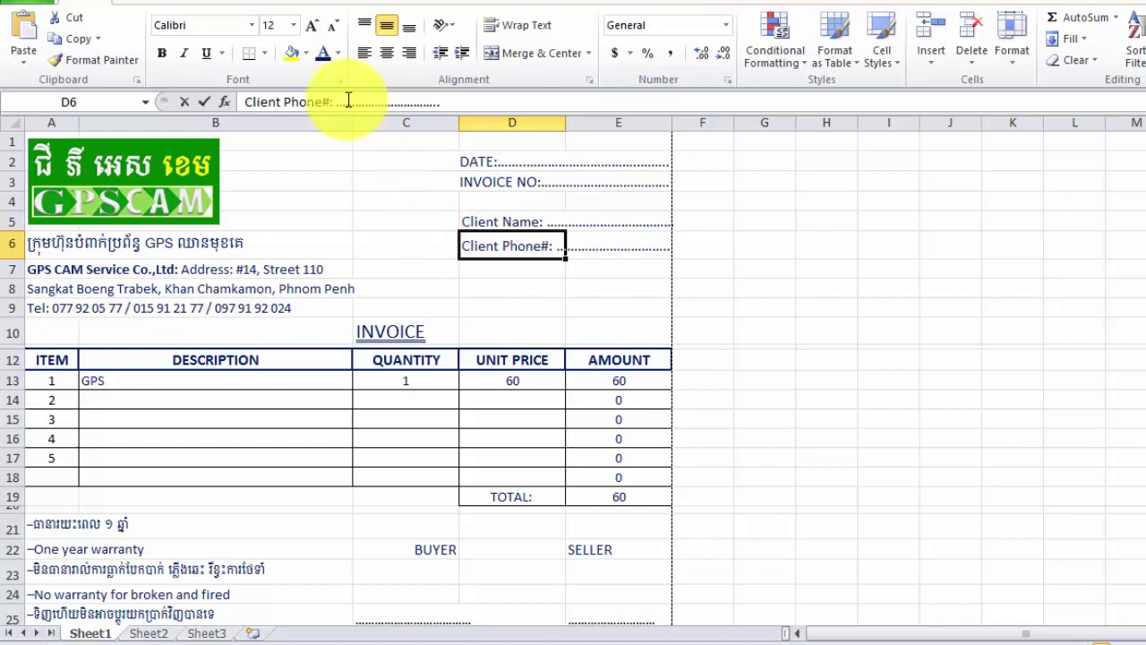
left_click(504, 159)
key("Delete")
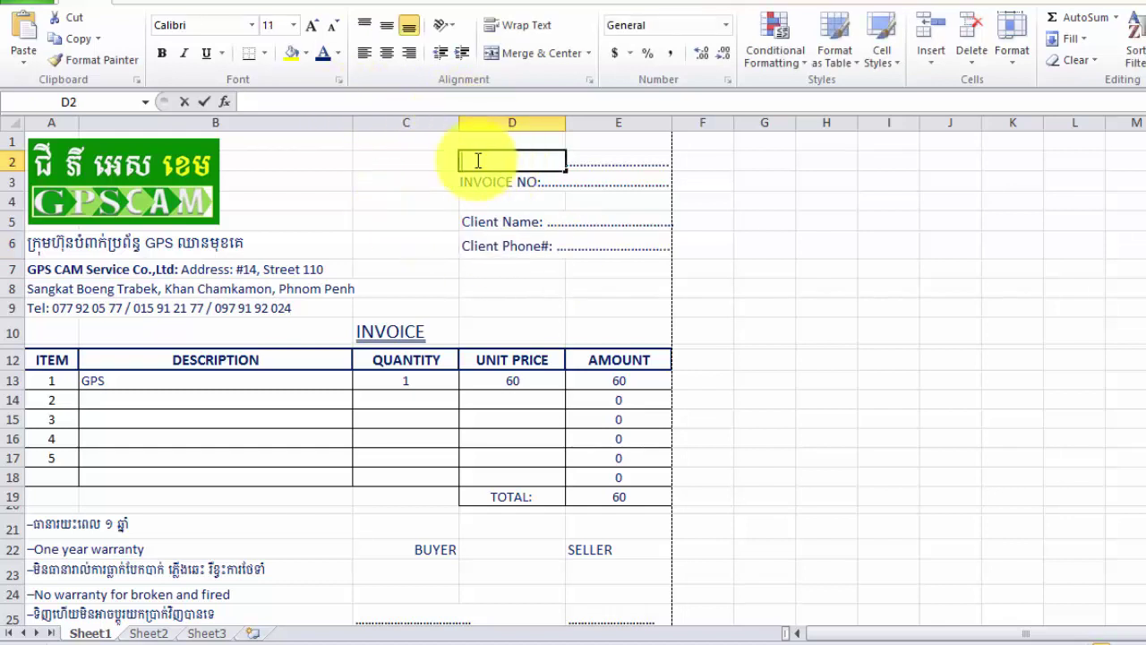
left_click(614, 161)
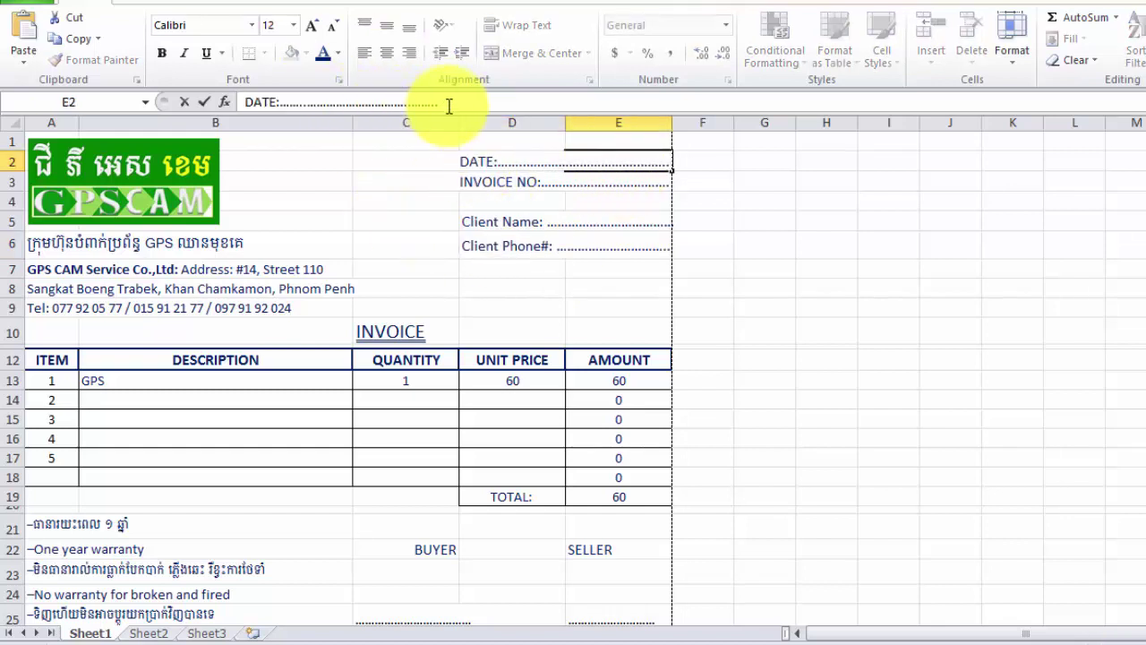
left_click_drag(438, 101, 219, 101)
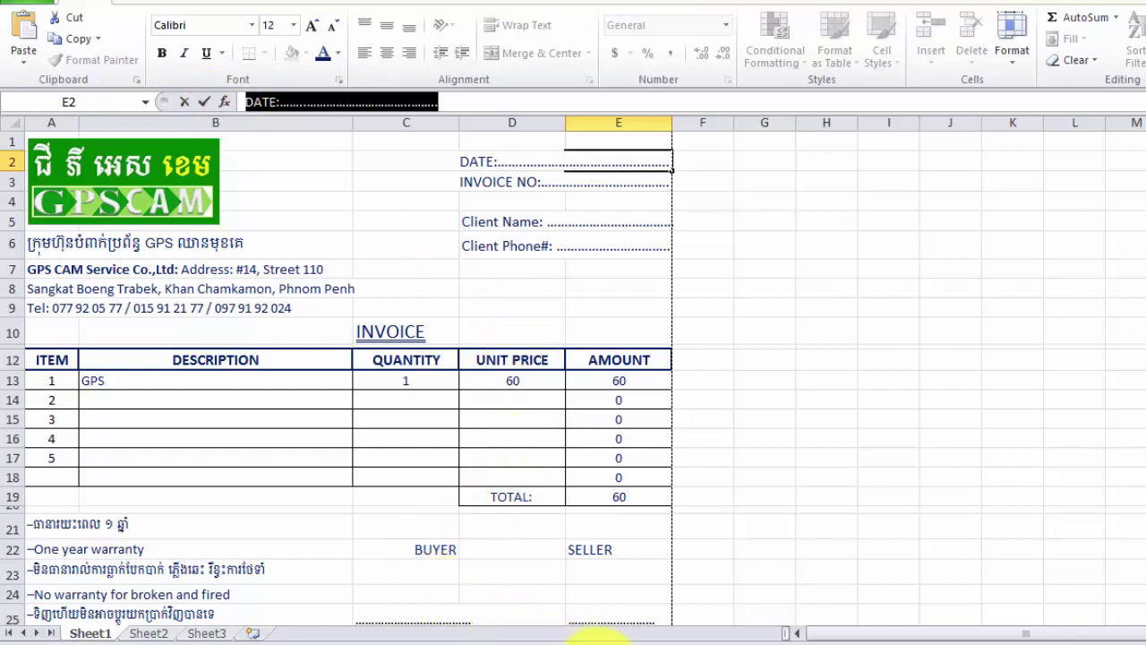
left_click(588, 639)
left_click(861, 315)
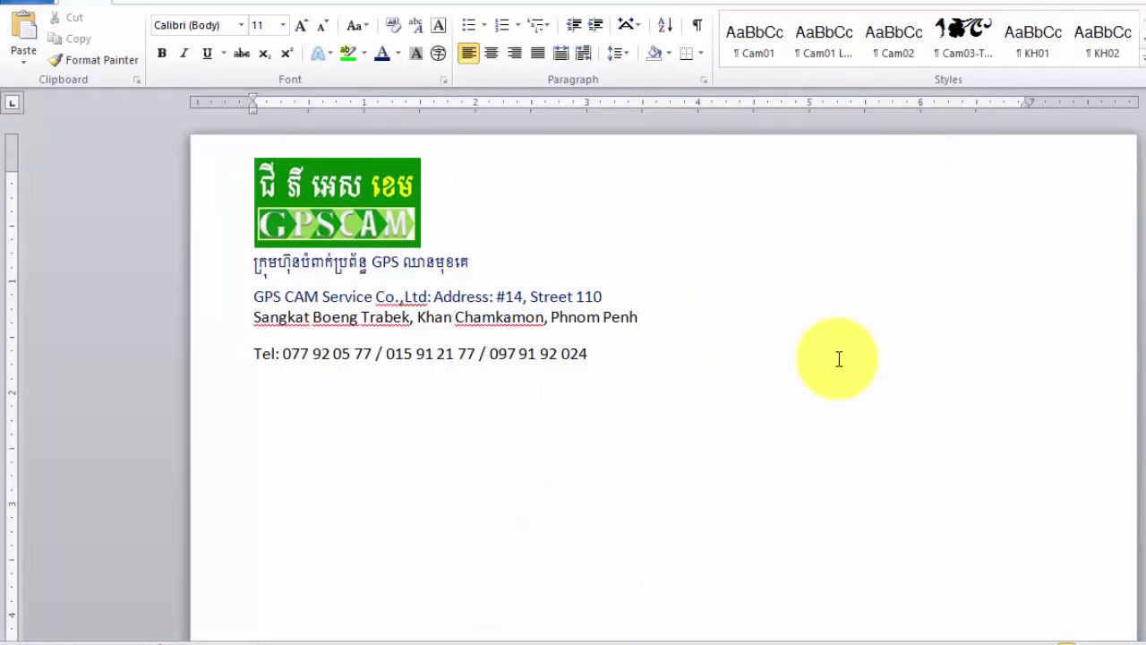
Paste DATE beside the Khmer line, then copy INVOICE NO from cell E3 and paste it below
left_click(824, 258)
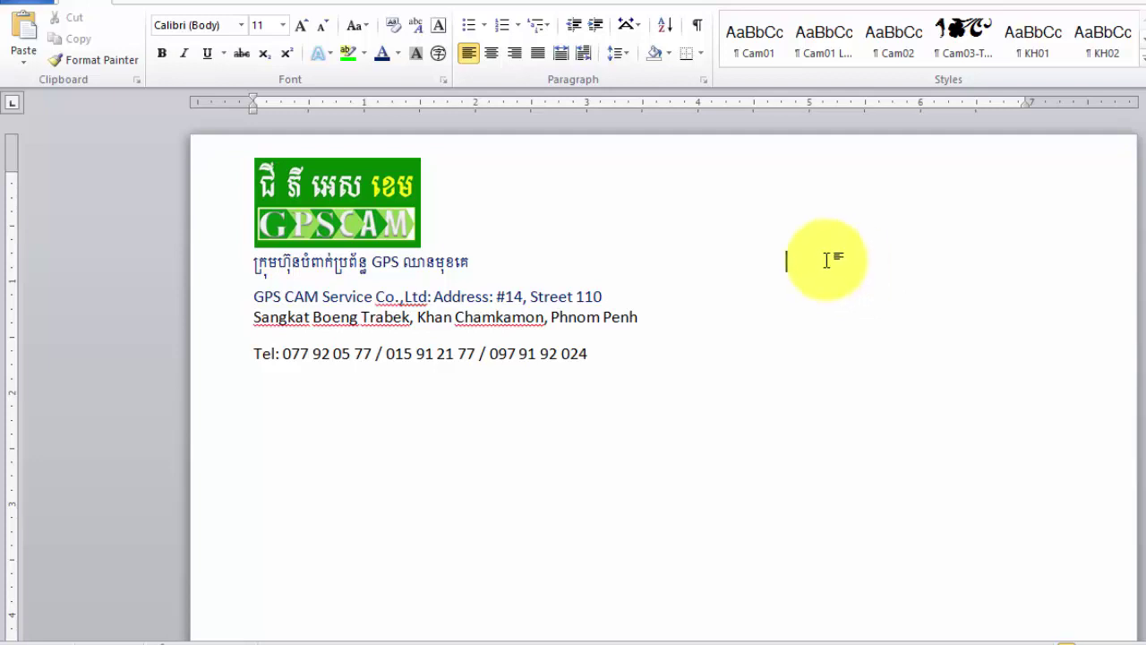
key("ctrl+v")
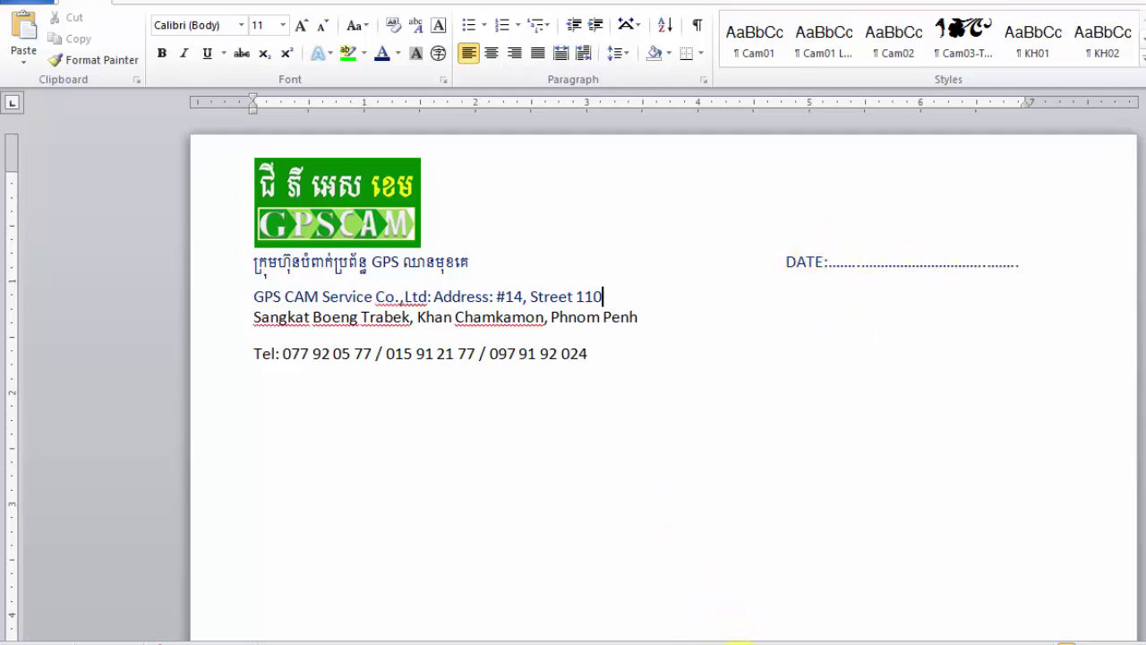
mouse_move(739, 638)
left_click(947, 584)
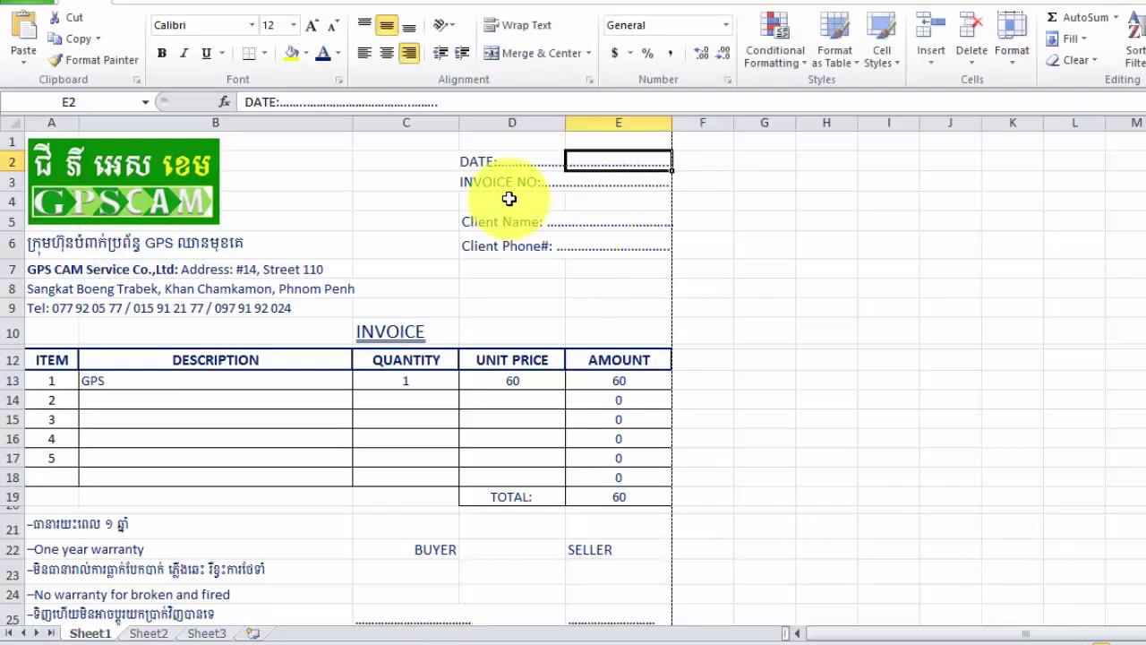
left_click(475, 182)
left_click_drag(461, 184, 567, 184)
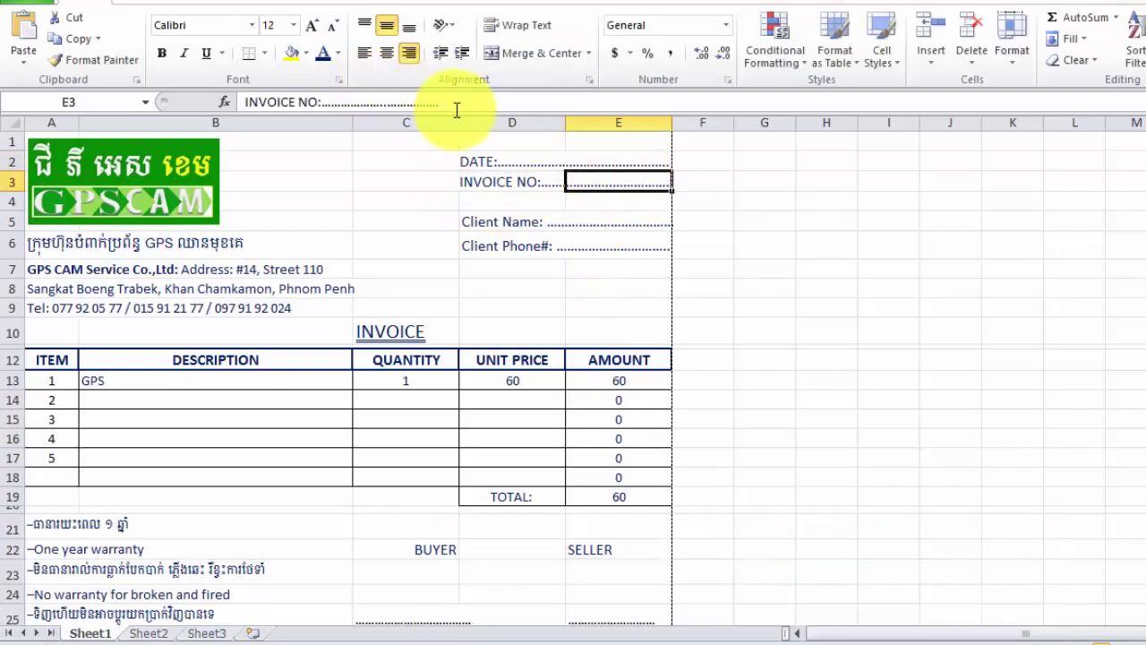
left_click_drag(455, 102, 166, 102)
key("ctrl+c")
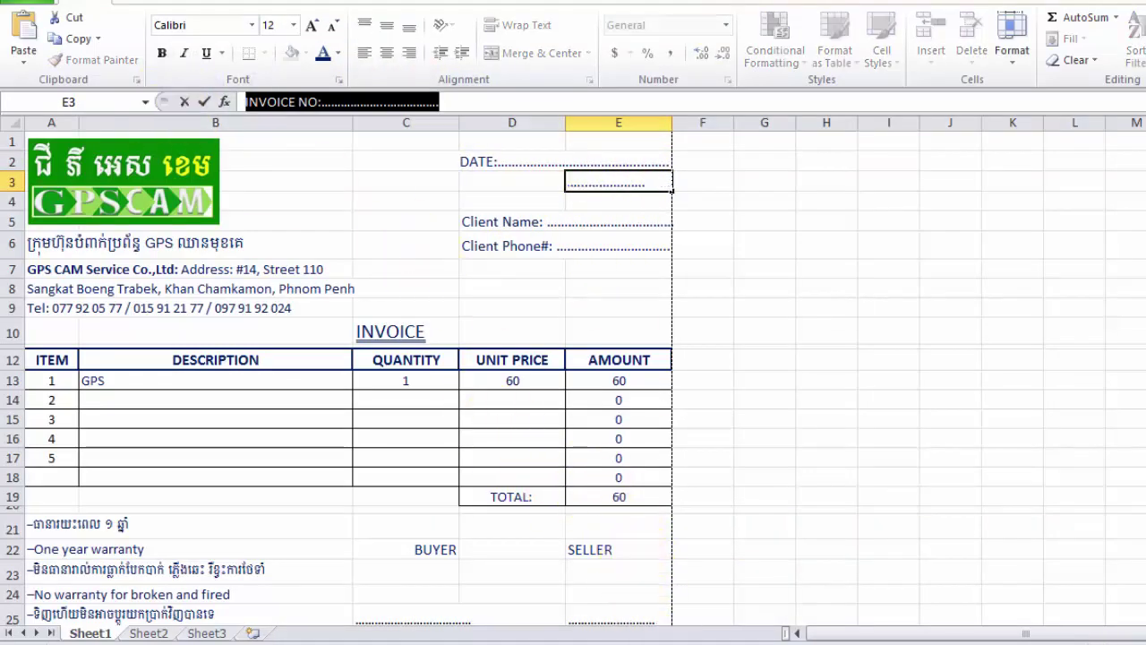
key("alt+Tab")
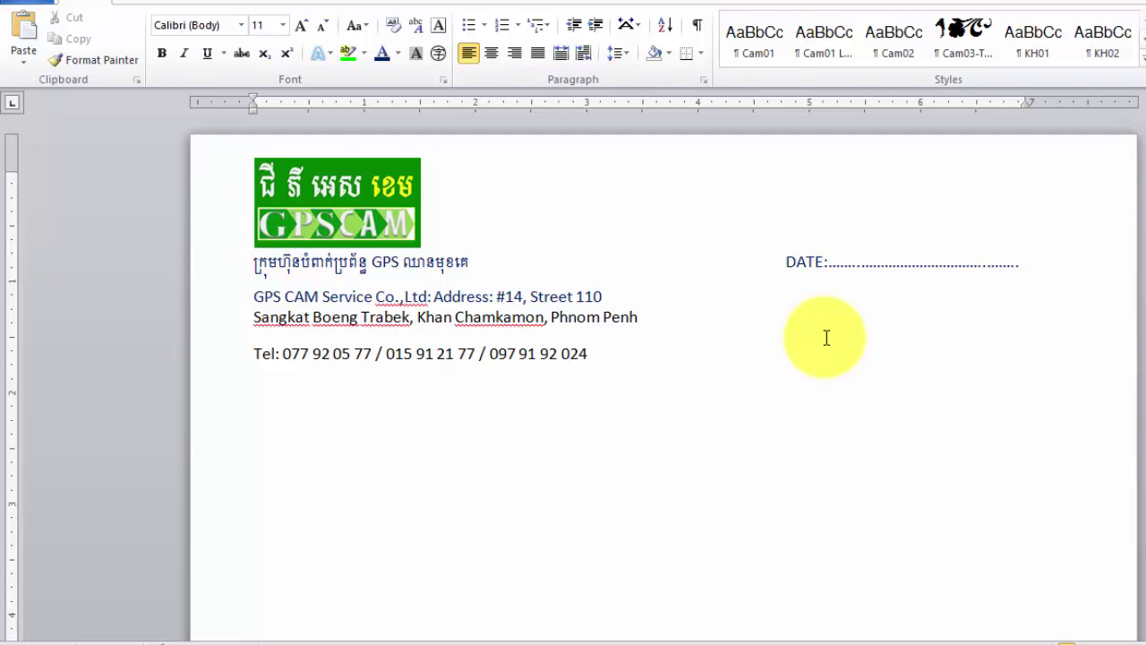
key("ctrl+v")
key("Down")
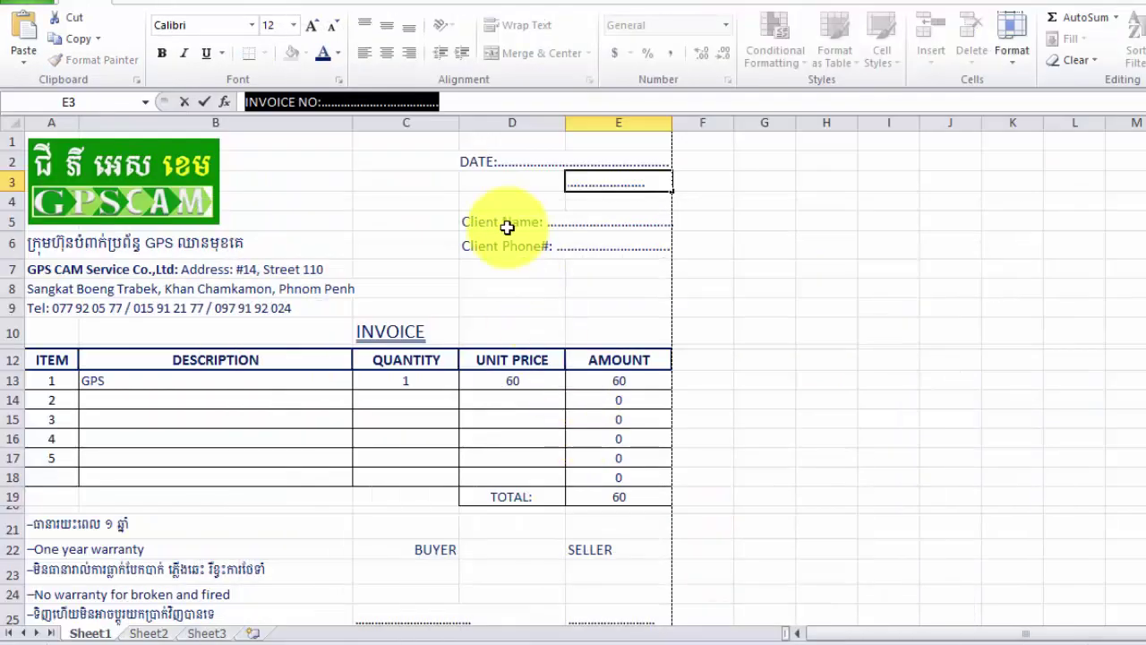
left_click(463, 224)
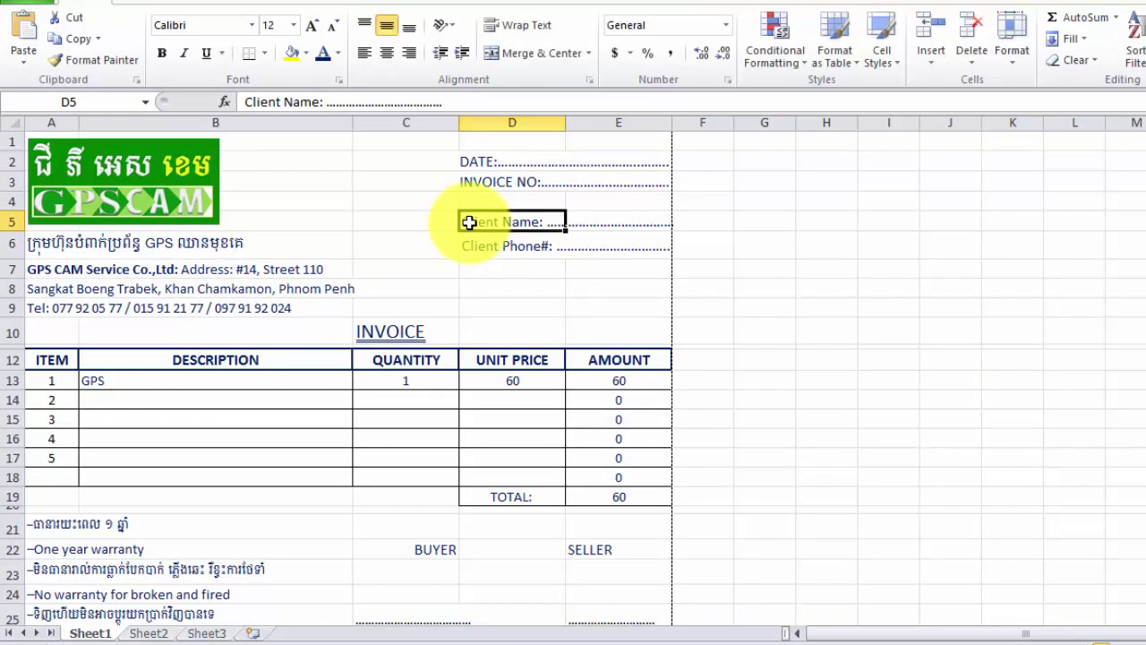
Paste the Client Name dotted line from Excel under INVOICE NO, aligned with it
double_click(464, 224)
left_click_drag(464, 224, 673, 222)
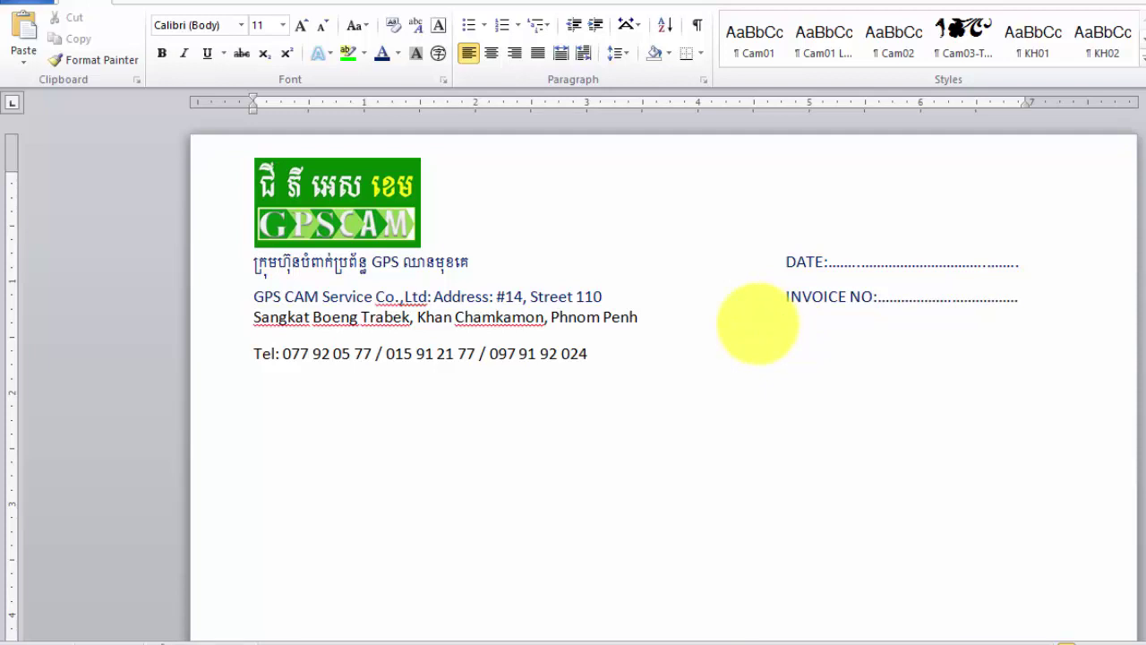
key("ctrl+v")
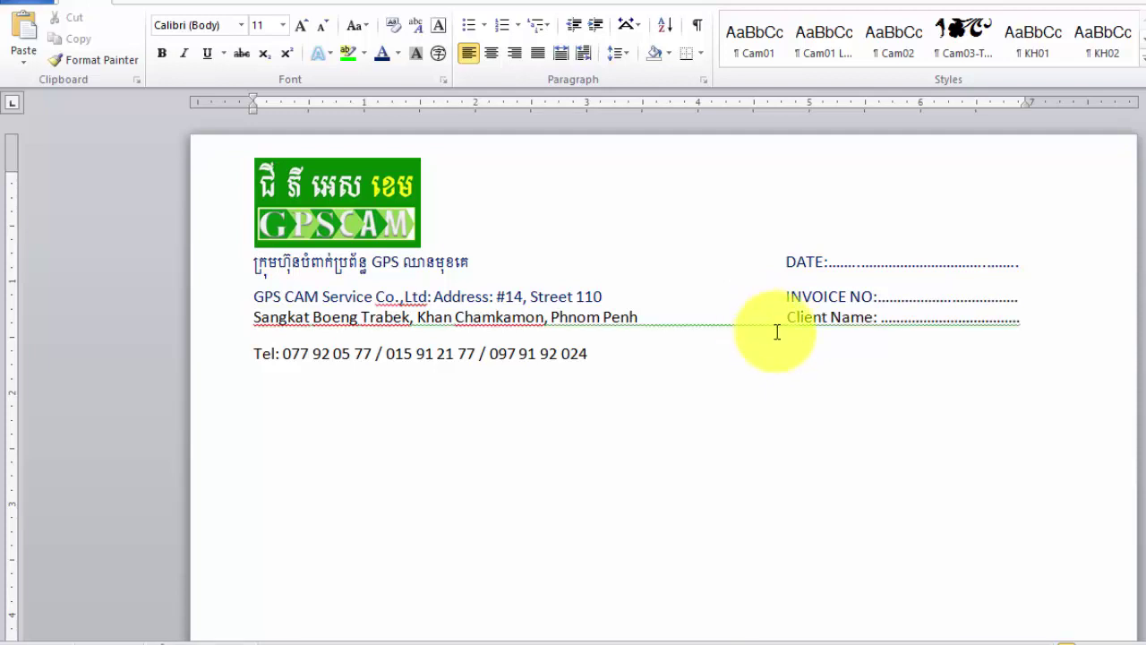
key("Home")
key("BackSpace")
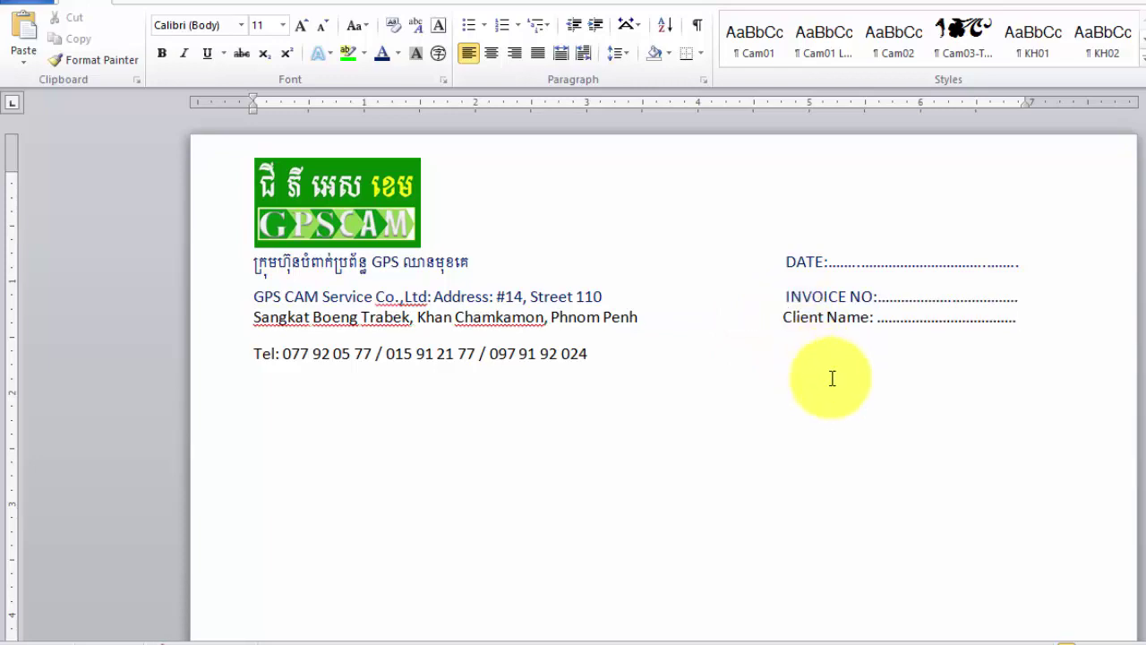
left_click(763, 479)
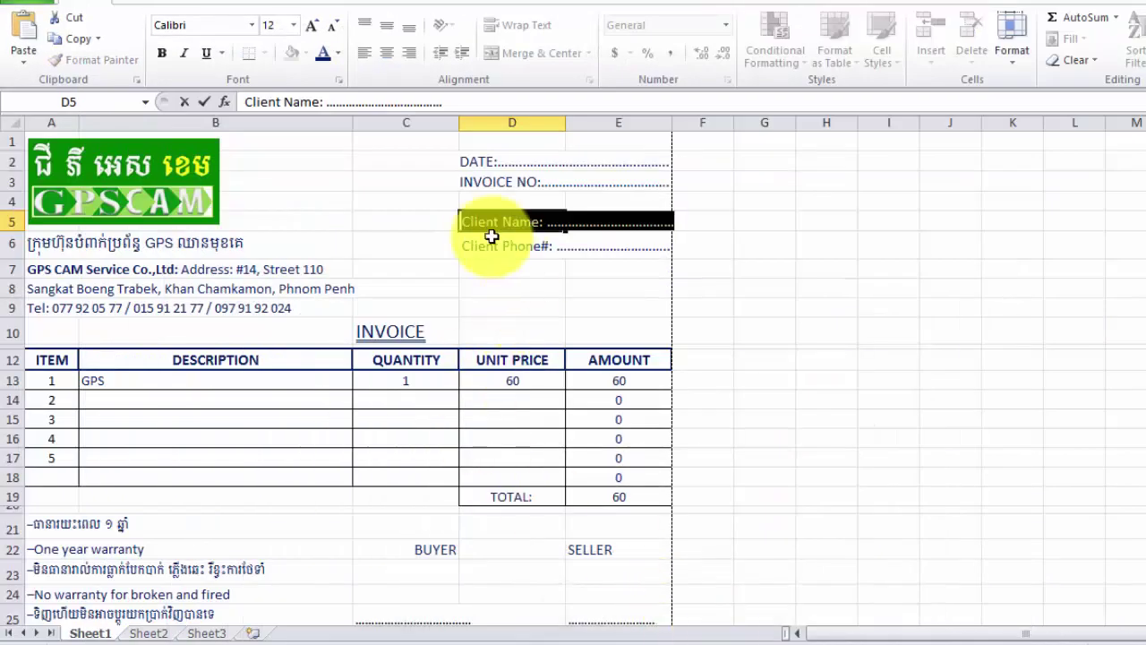
Copy the Client Phone# dotted line from Excel and paste it at the end of the Tel line
left_click(480, 240)
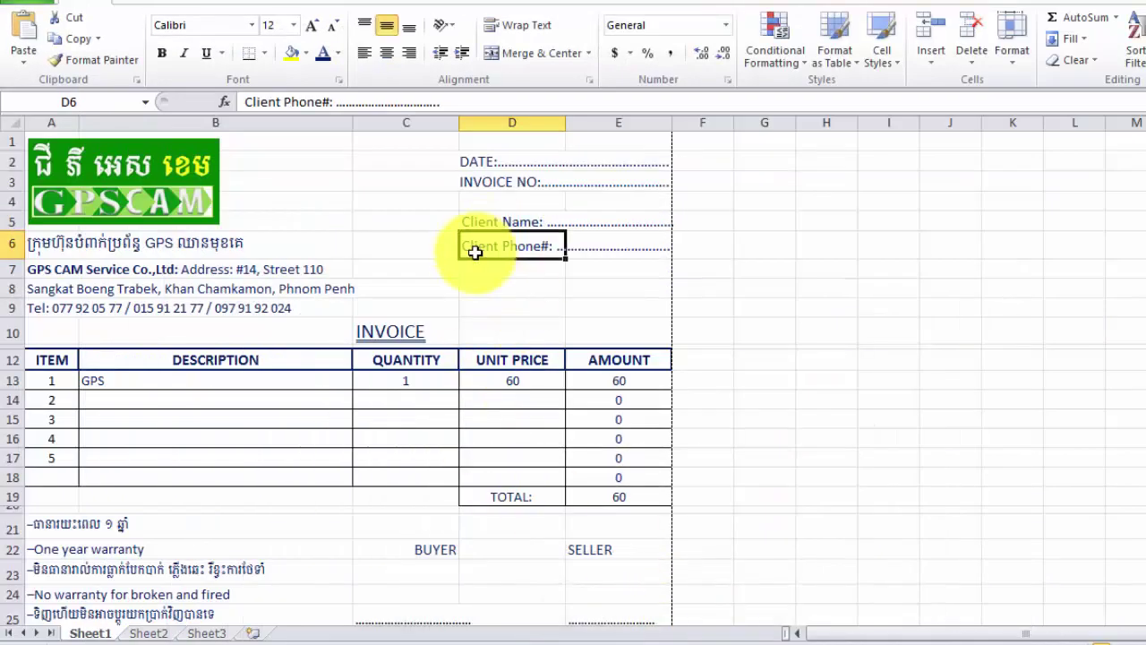
double_click(475, 247)
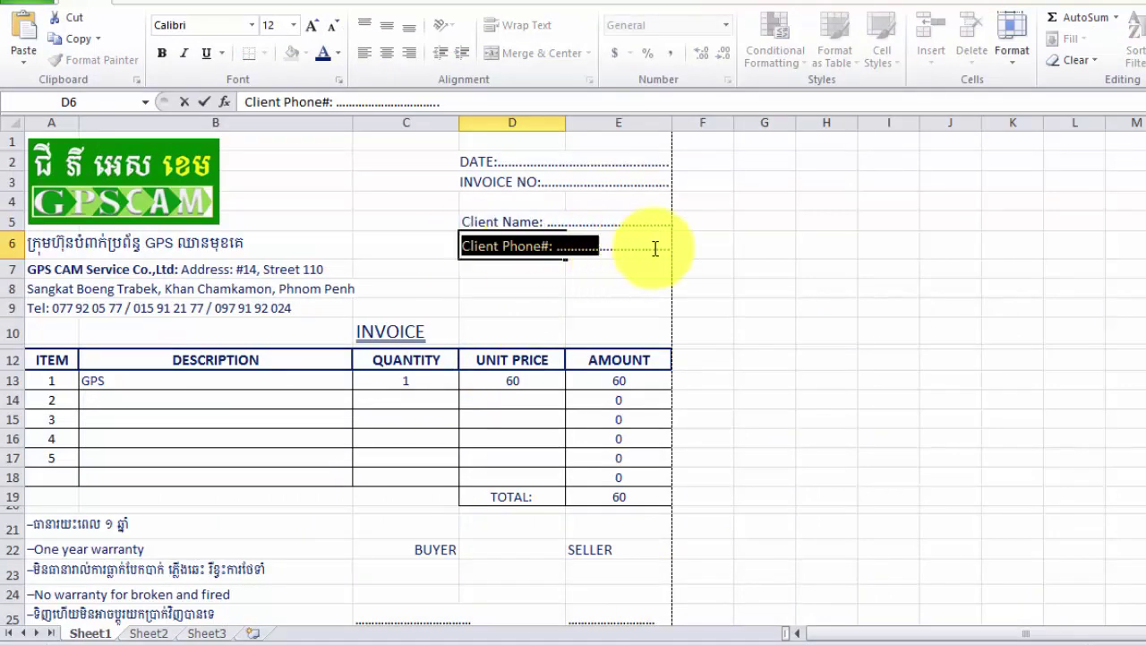
left_click_drag(464, 248, 698, 248)
key("ctrl+c")
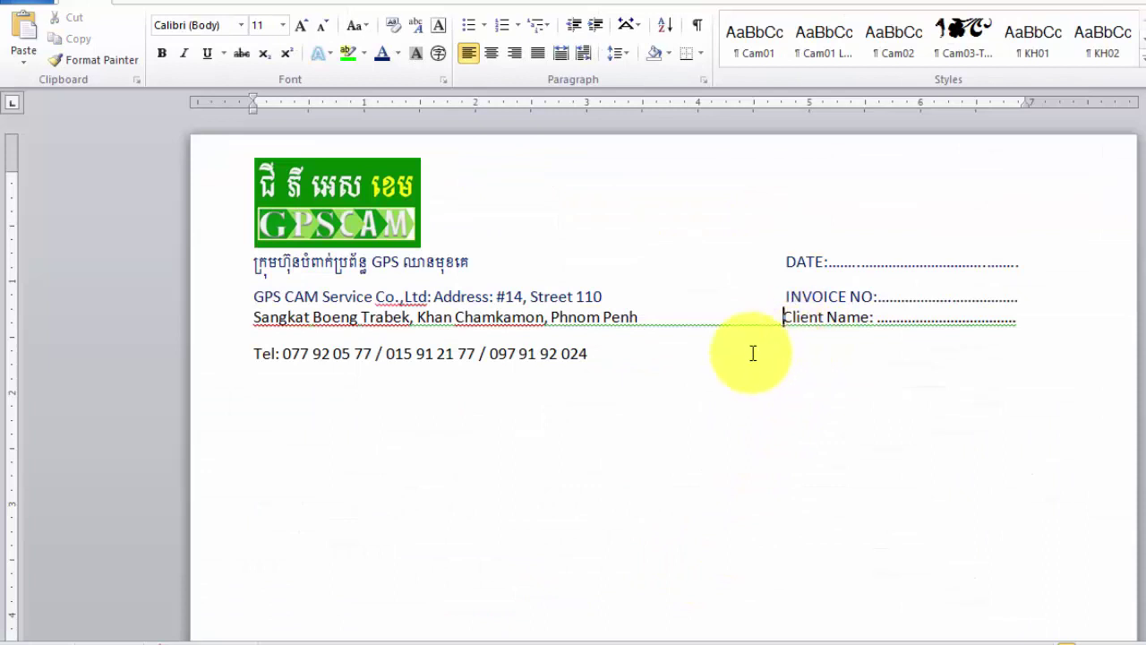
left_click(1056, 317)
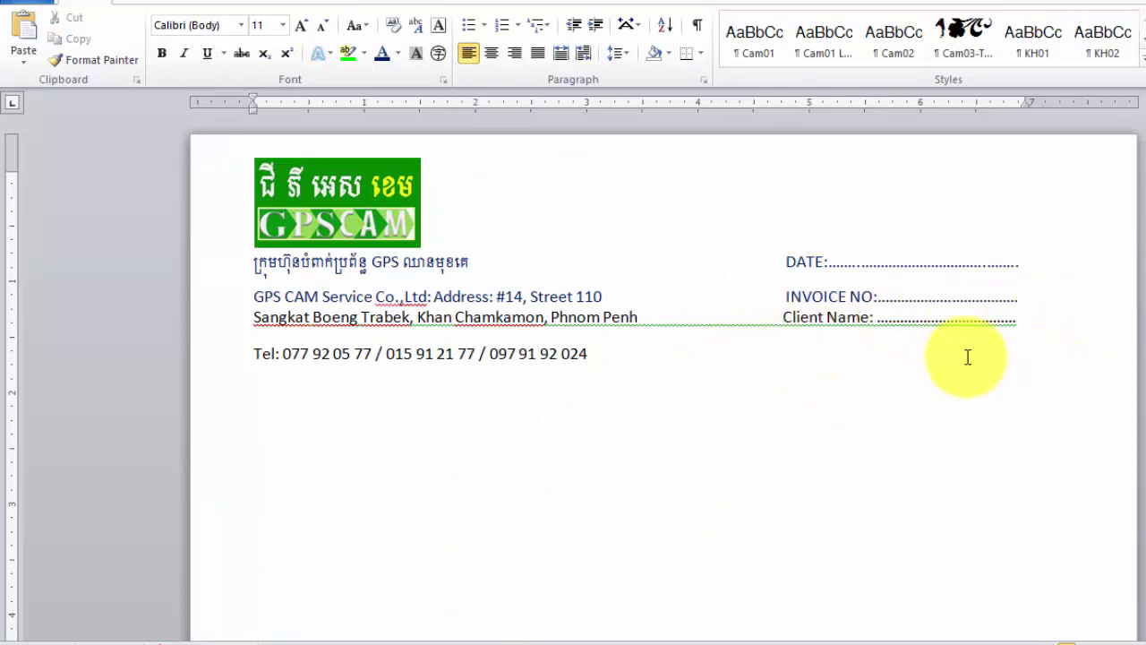
left_click(1029, 320)
key("Return")
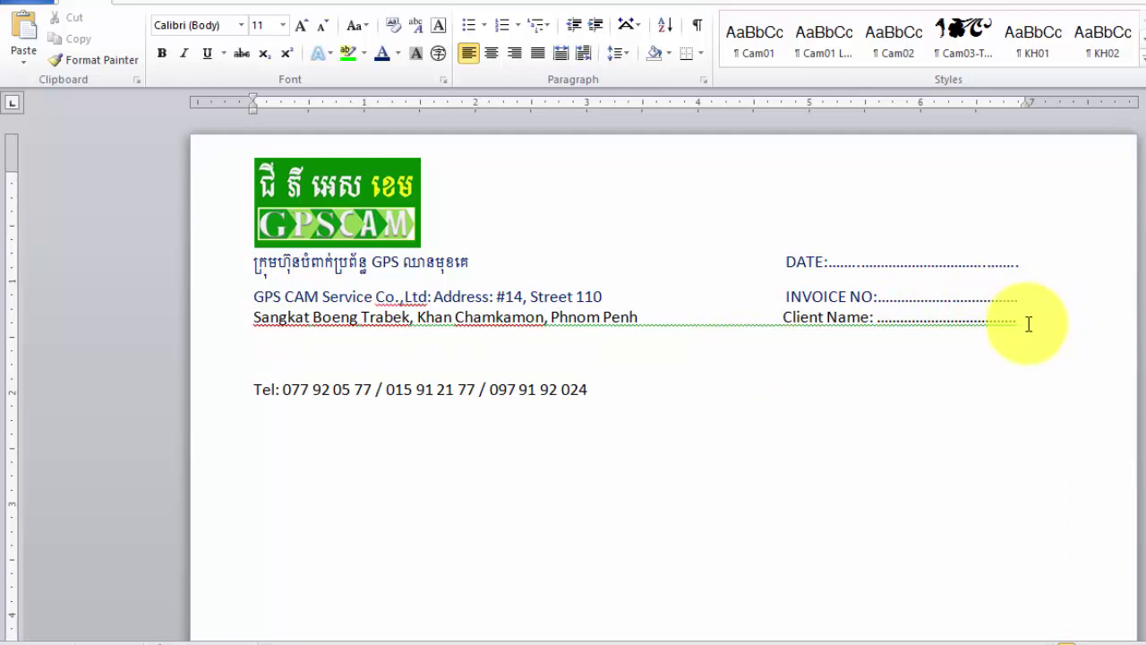
key("BackSpace")
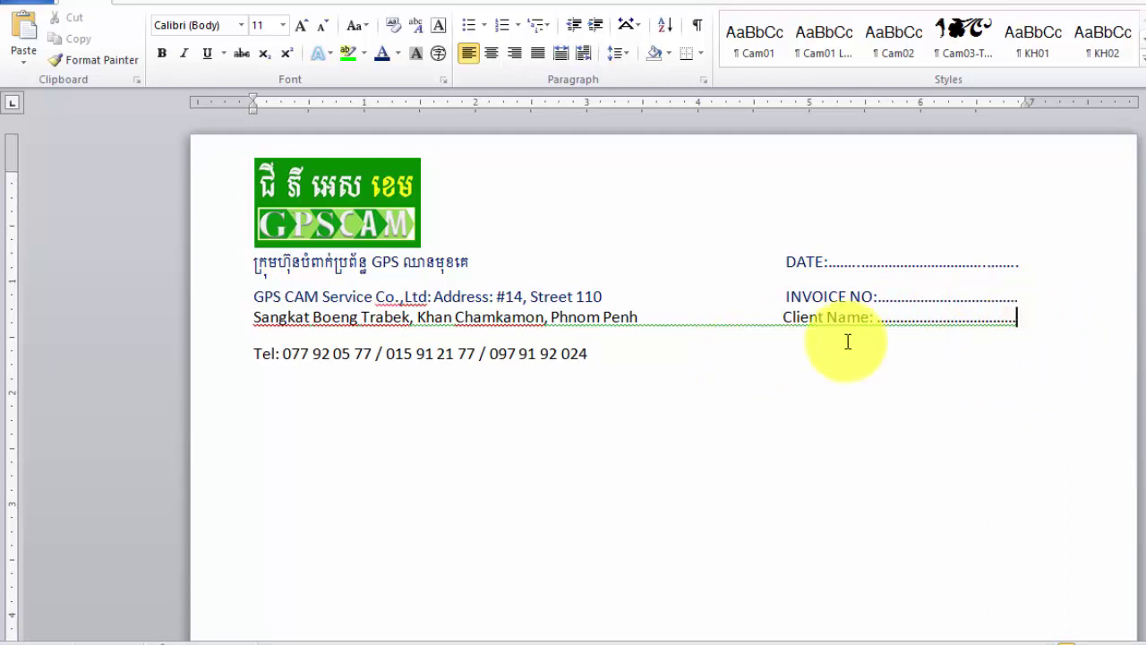
left_click_drag(784, 318, 796, 367)
left_click(772, 357)
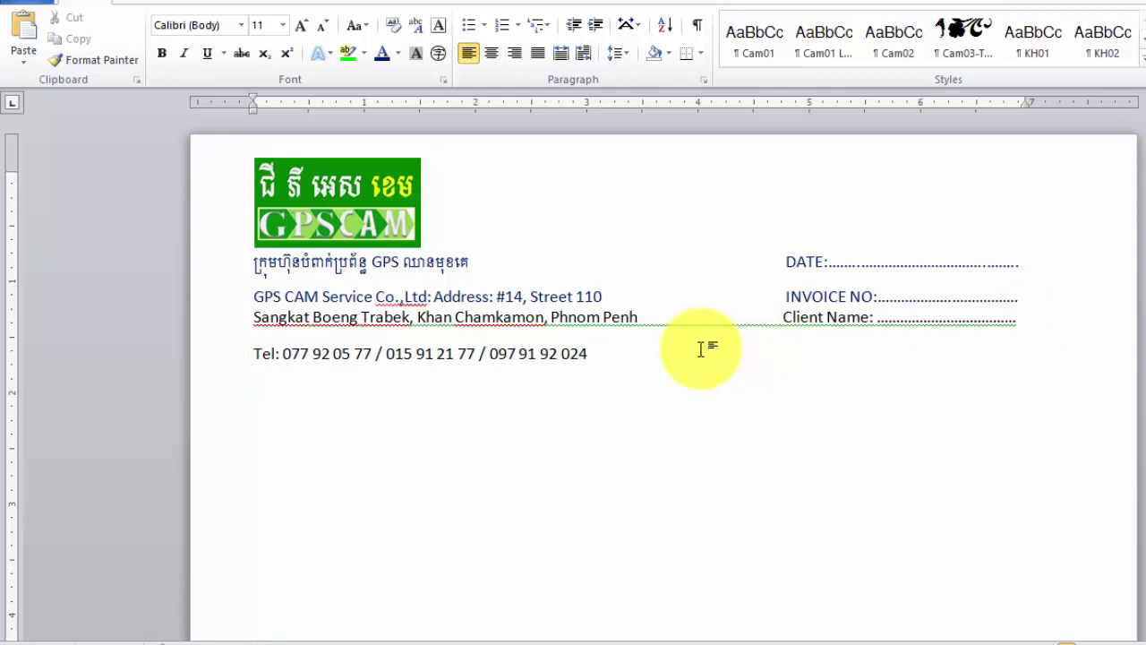
key("ctrl+v")
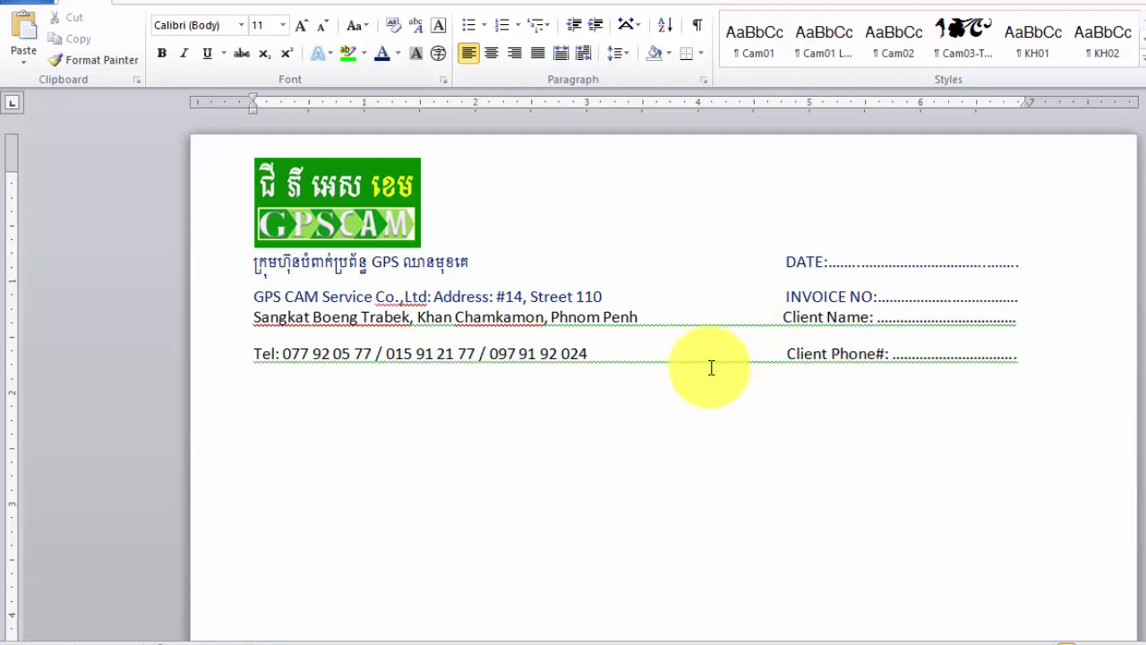
key("Return")
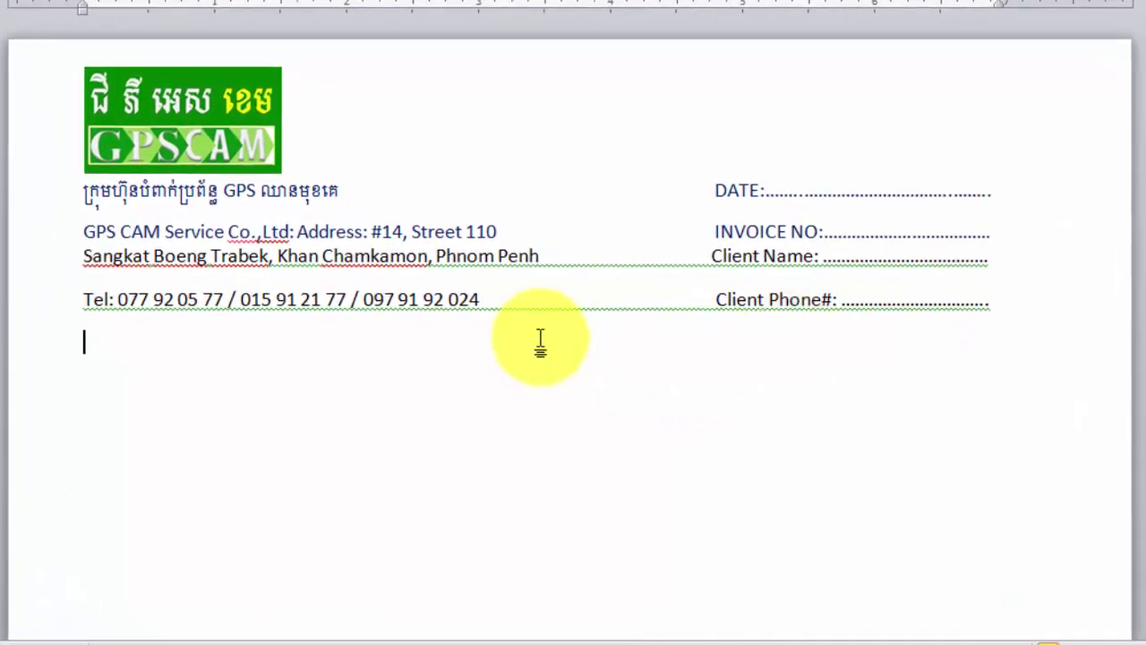
Type a centred INVOICE heading on the new line below Tel
key("ctrl+e")
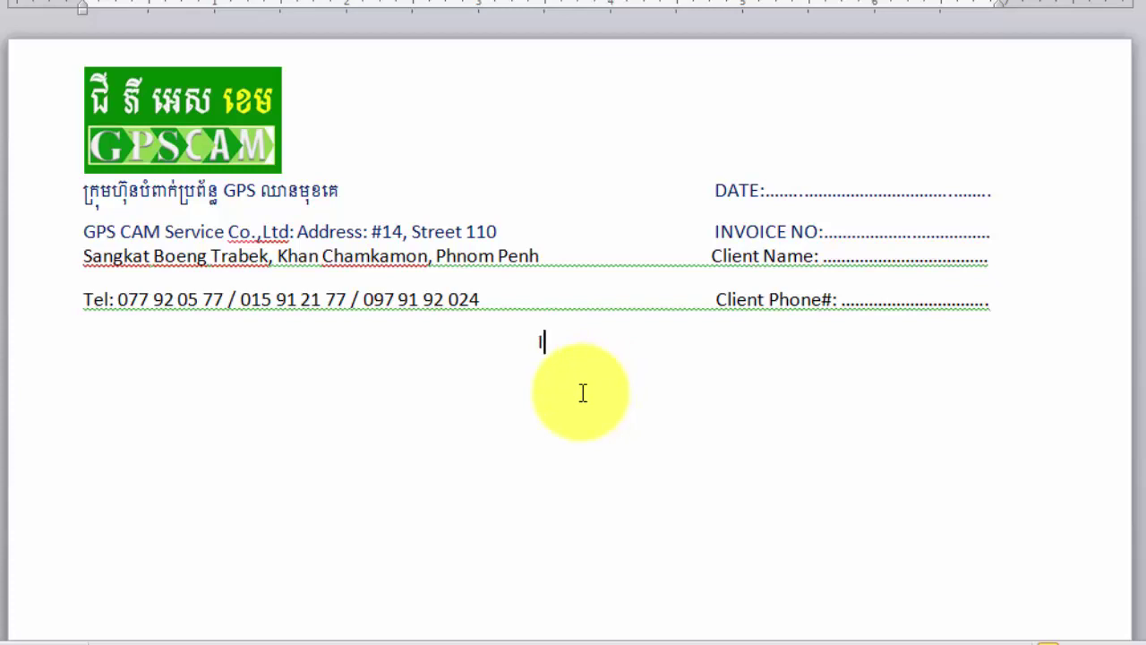
type("VIO")
type("C")
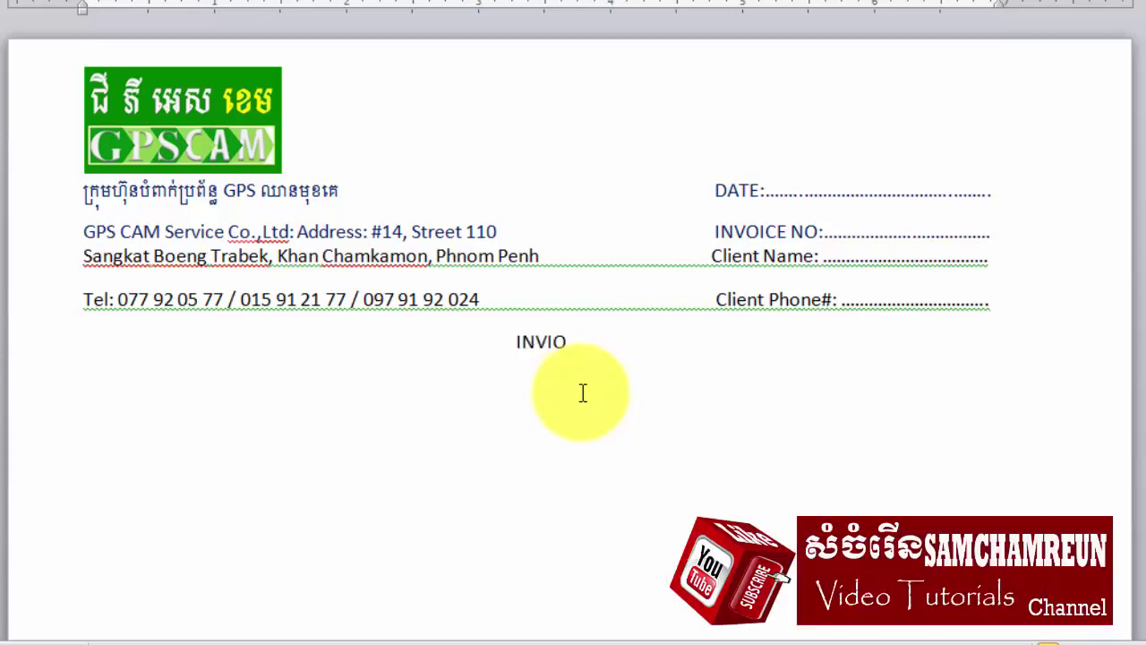
key("BackSpace")
key("BackSpace")
type("OIC")
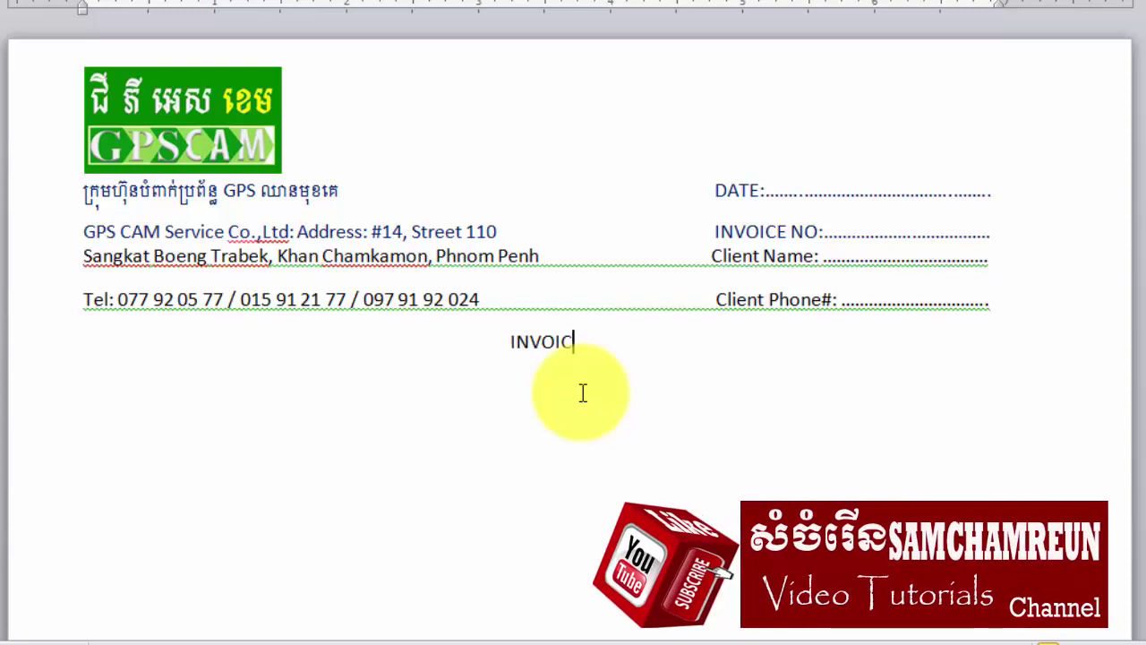
type("E")
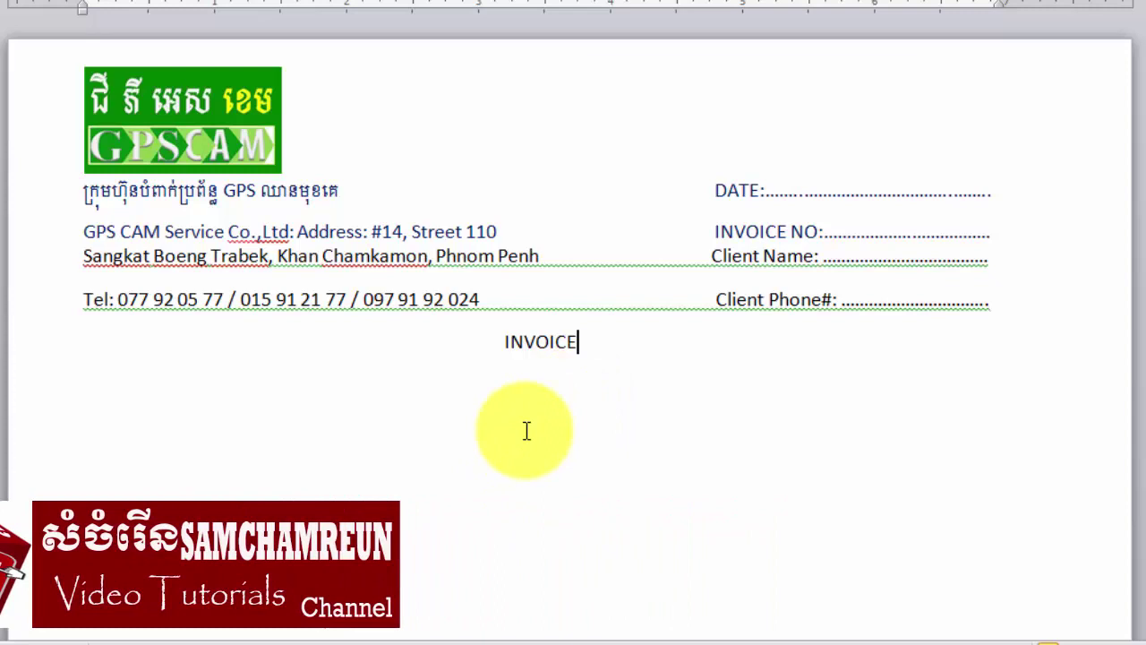
left_click(535, 427)
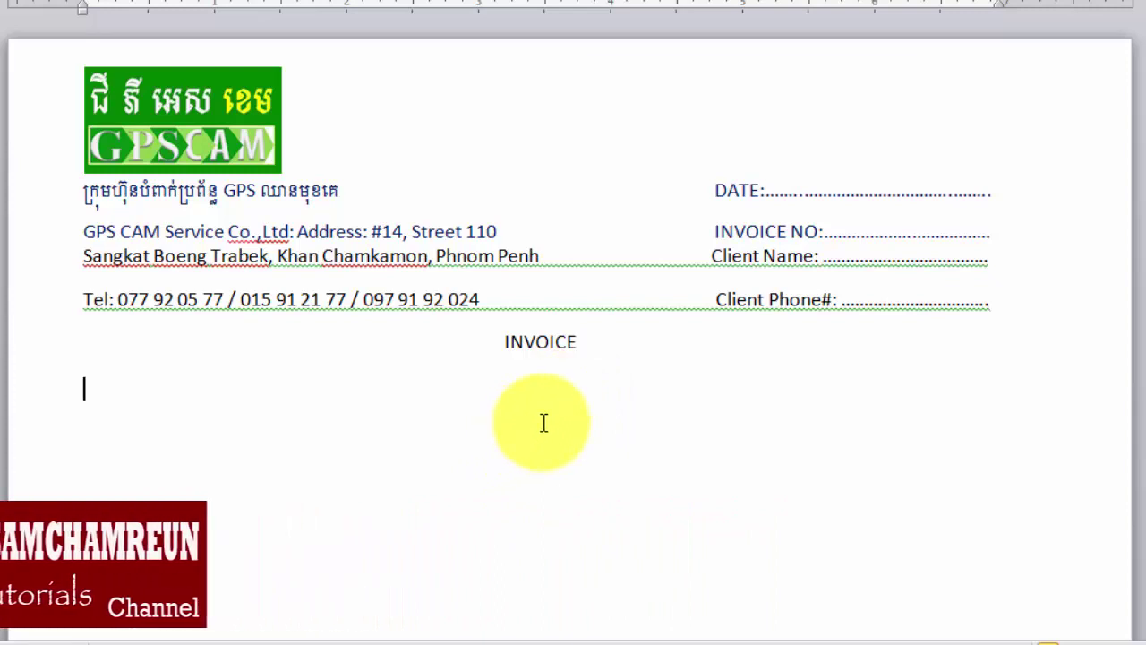
Apply a double underline to the INVOICE heading
left_click_drag(593, 355, 498, 343)
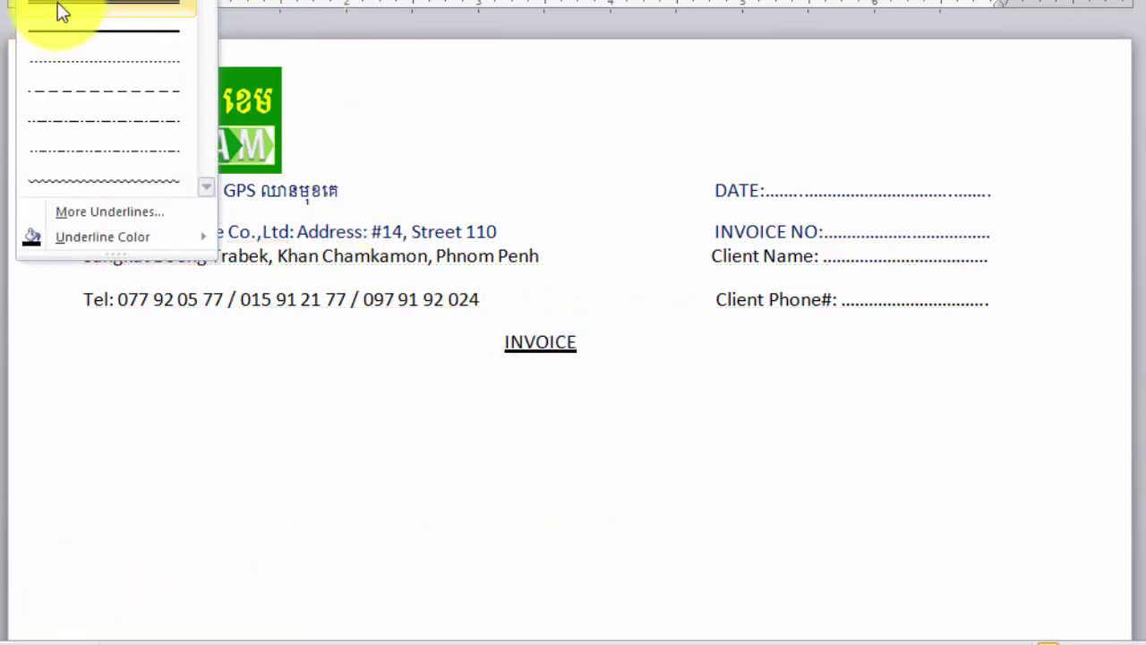
left_click(57, 13)
left_click(613, 357)
left_click(612, 341)
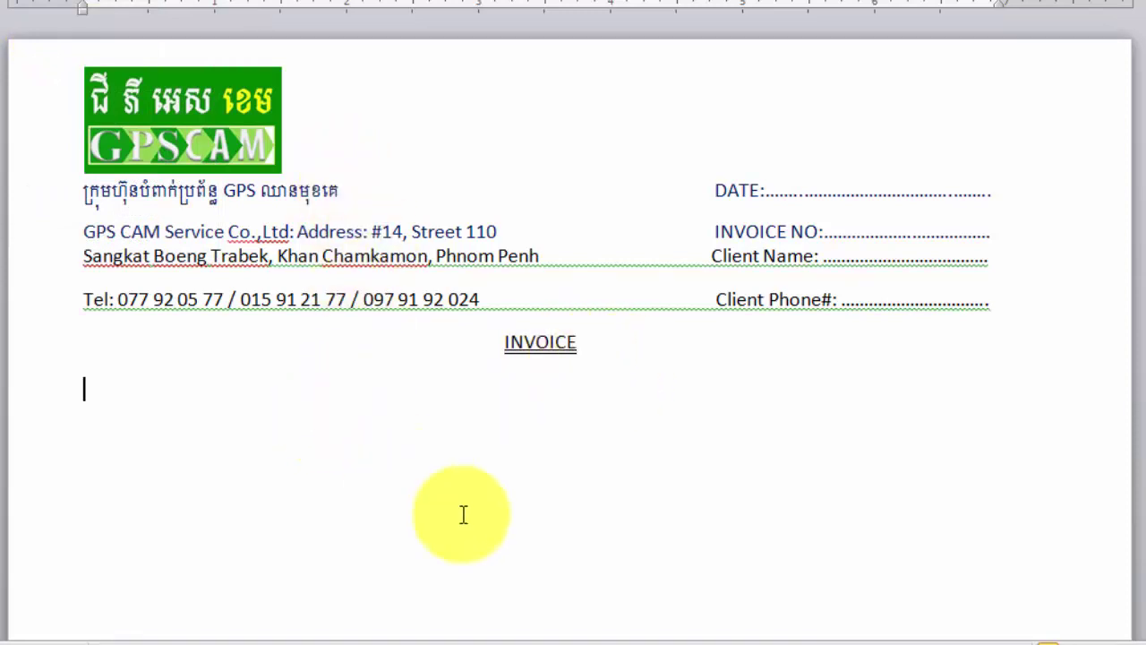
mouse_move(422, 617)
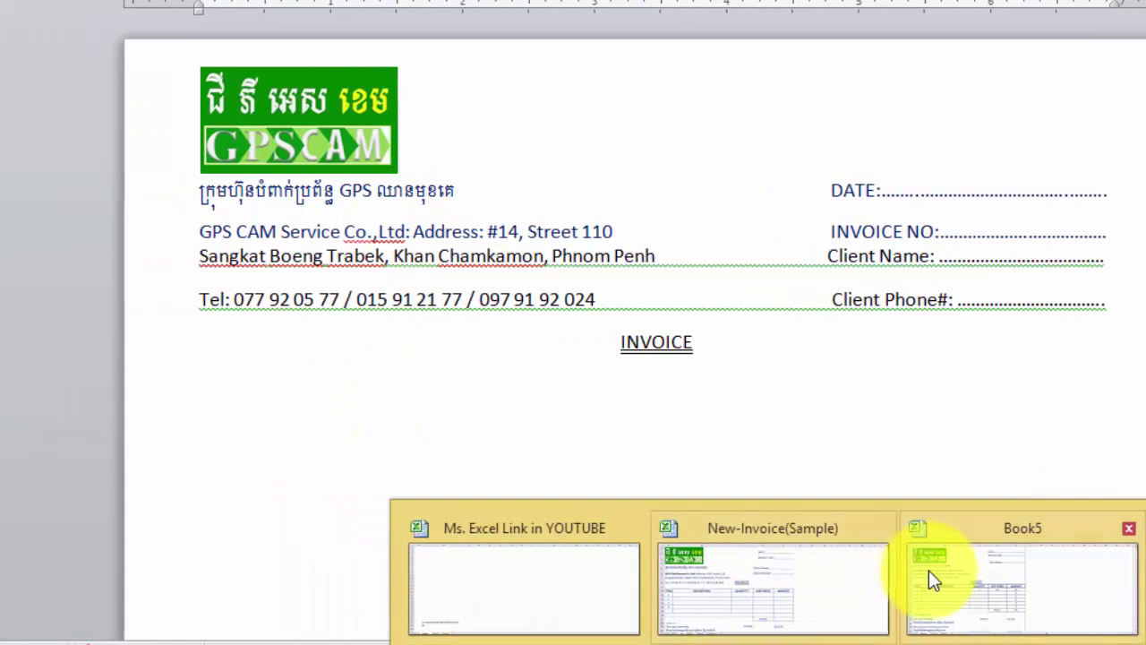
left_click(929, 570)
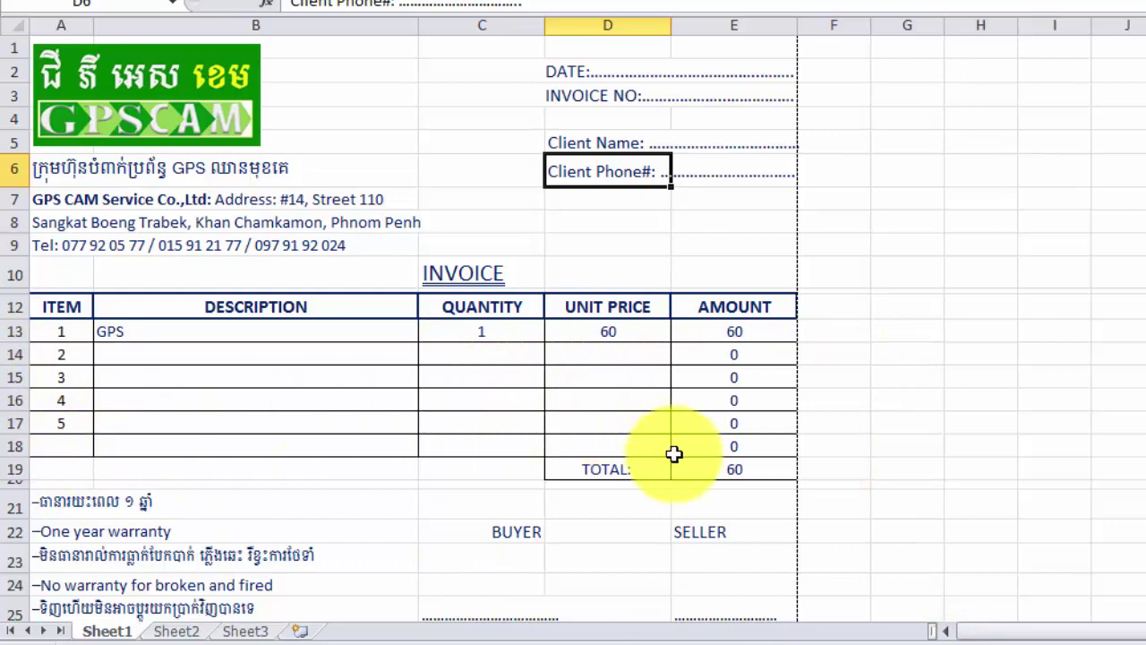
mouse_move(947, 636)
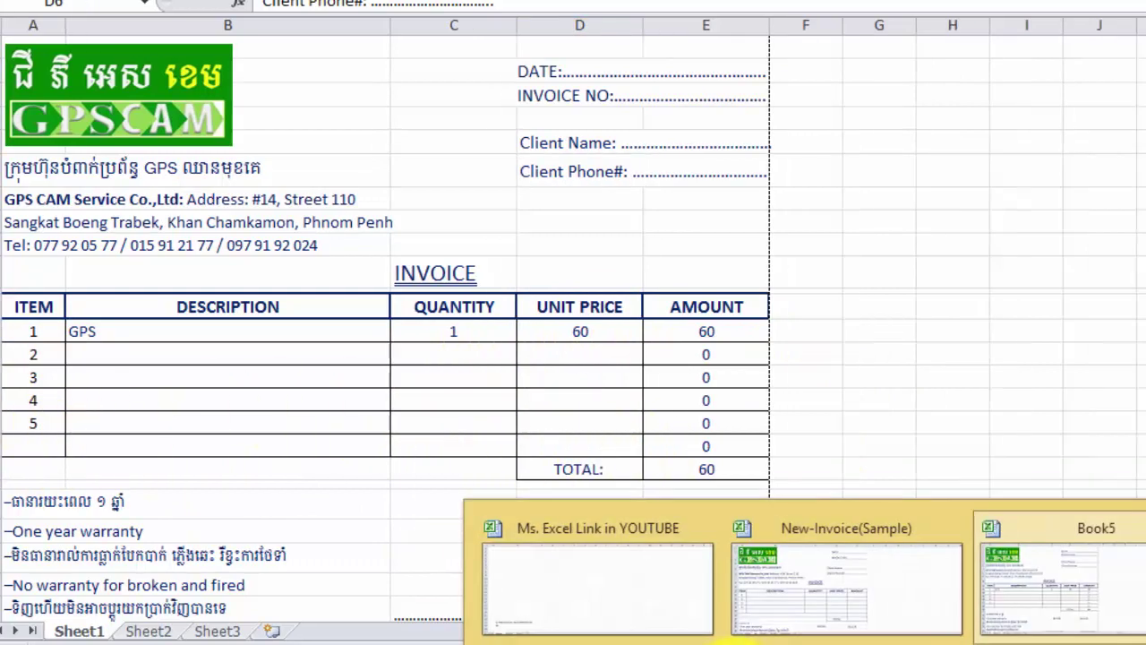
left_click(564, 637)
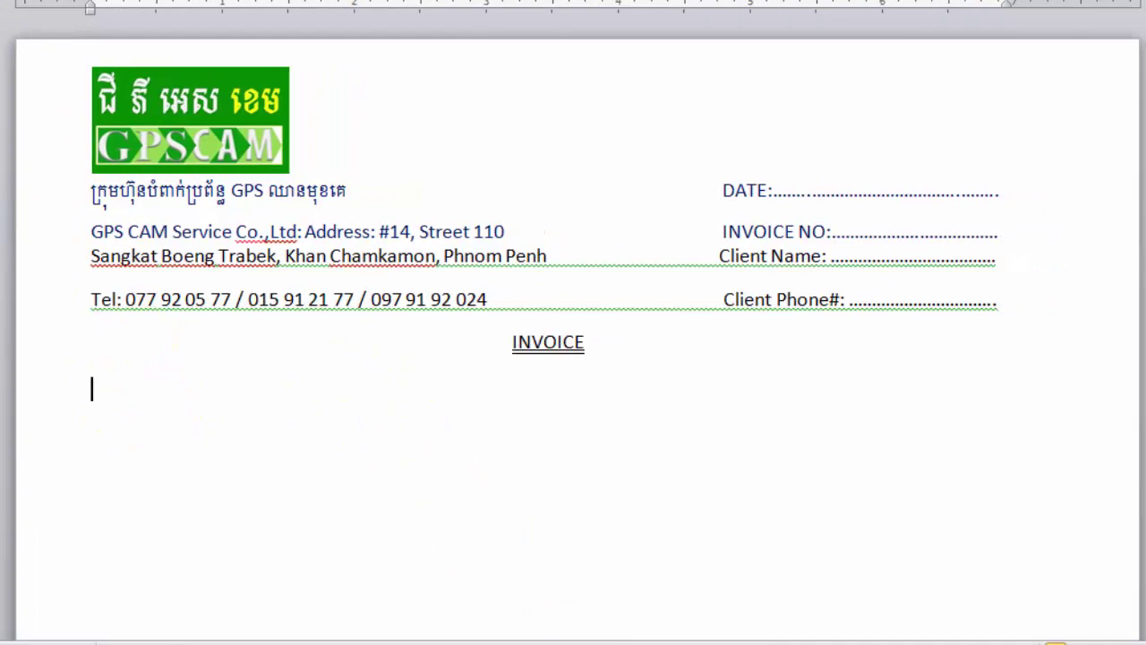
Insert a 5-column by 6-row table beneath the INVOICE title
left_click(165, 42)
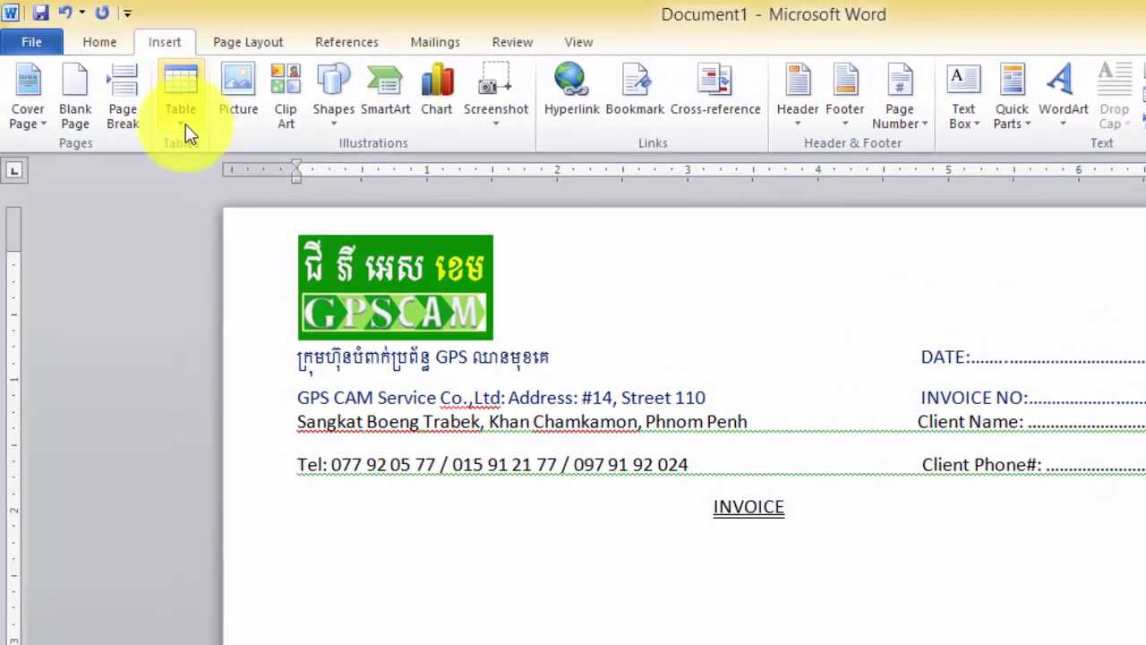
left_click(186, 119)
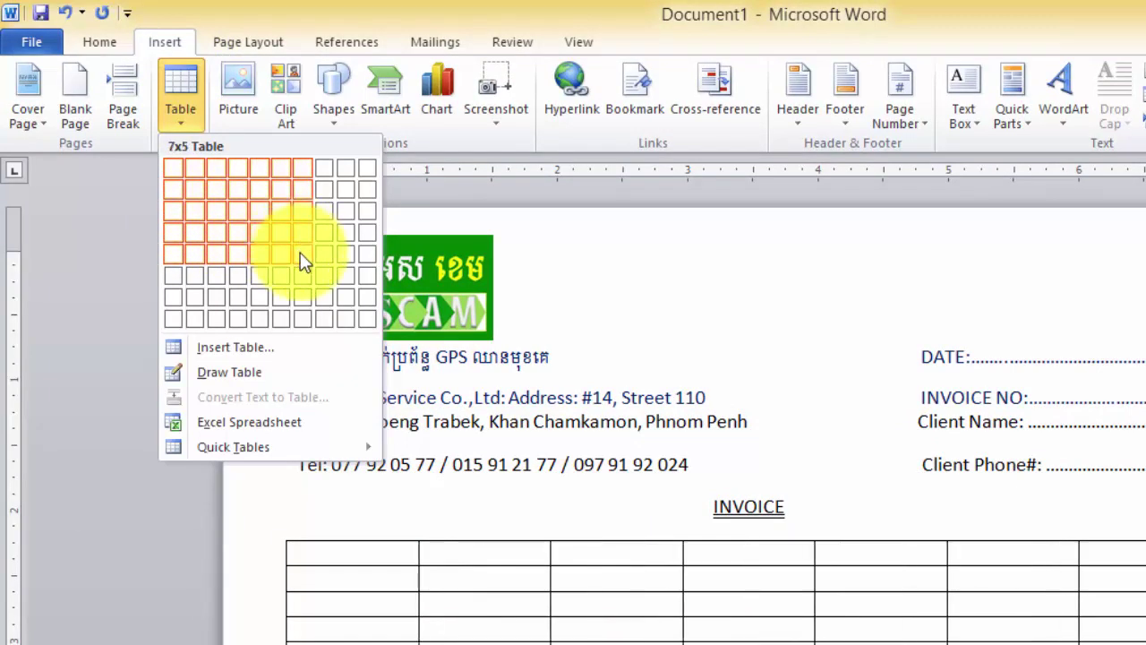
left_click(262, 278)
type("ITEM")
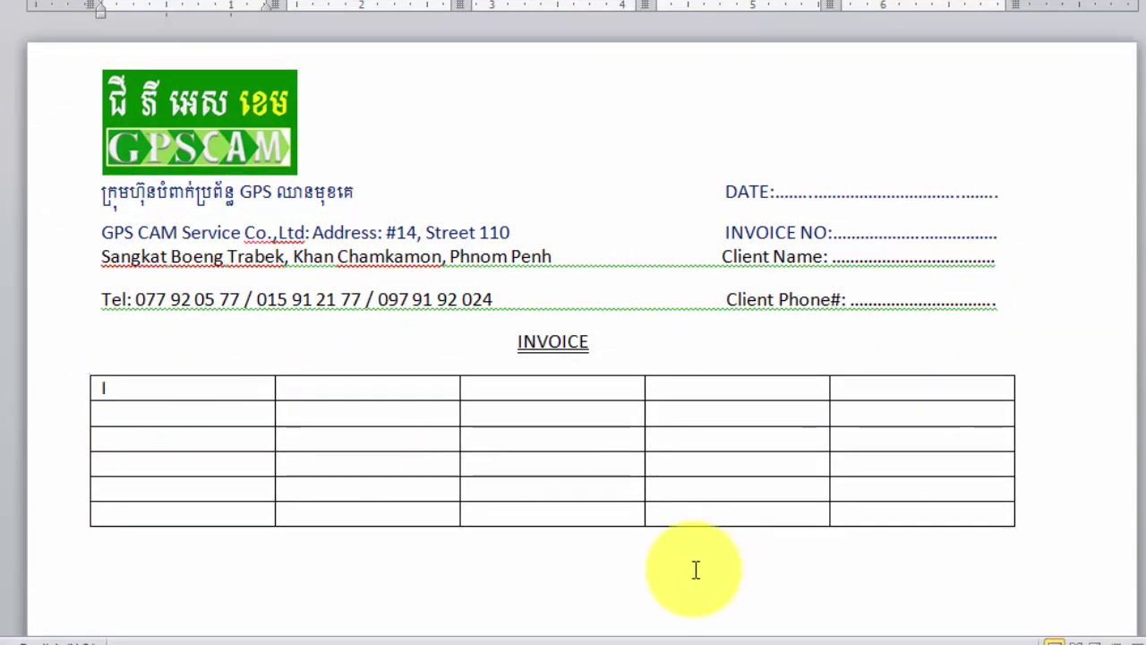
Enter headers ITEM, DESCRIPTION, QUANTITY, UNIT PRICE, AMOUNT in row one and centre them
key("Tab")
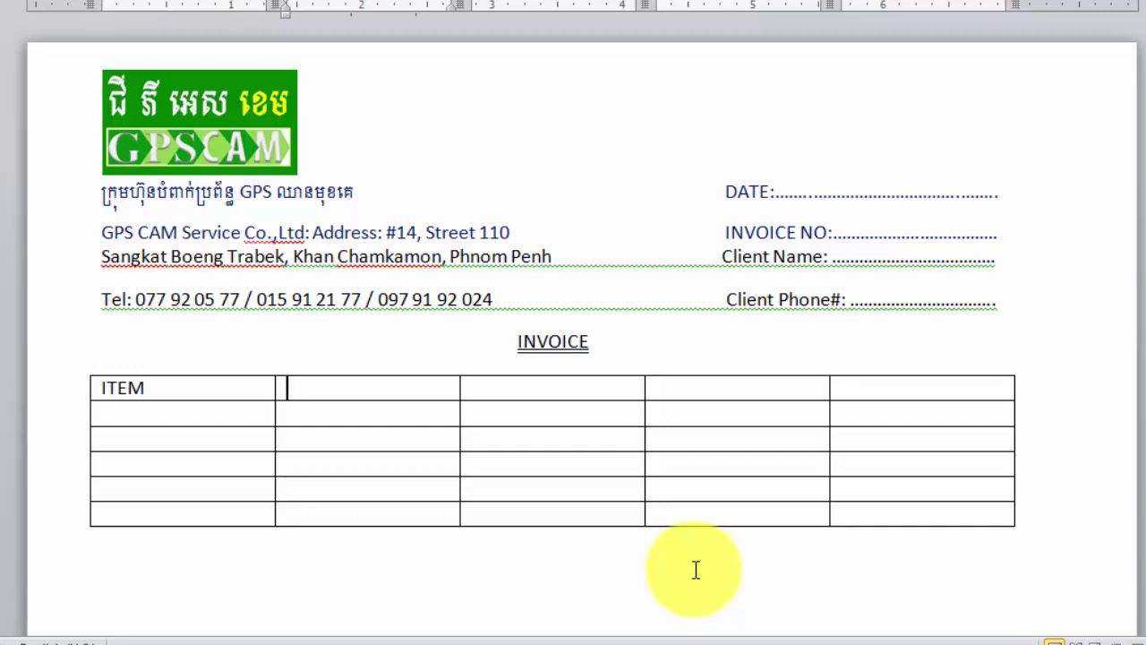
type("DESCRIPTION")
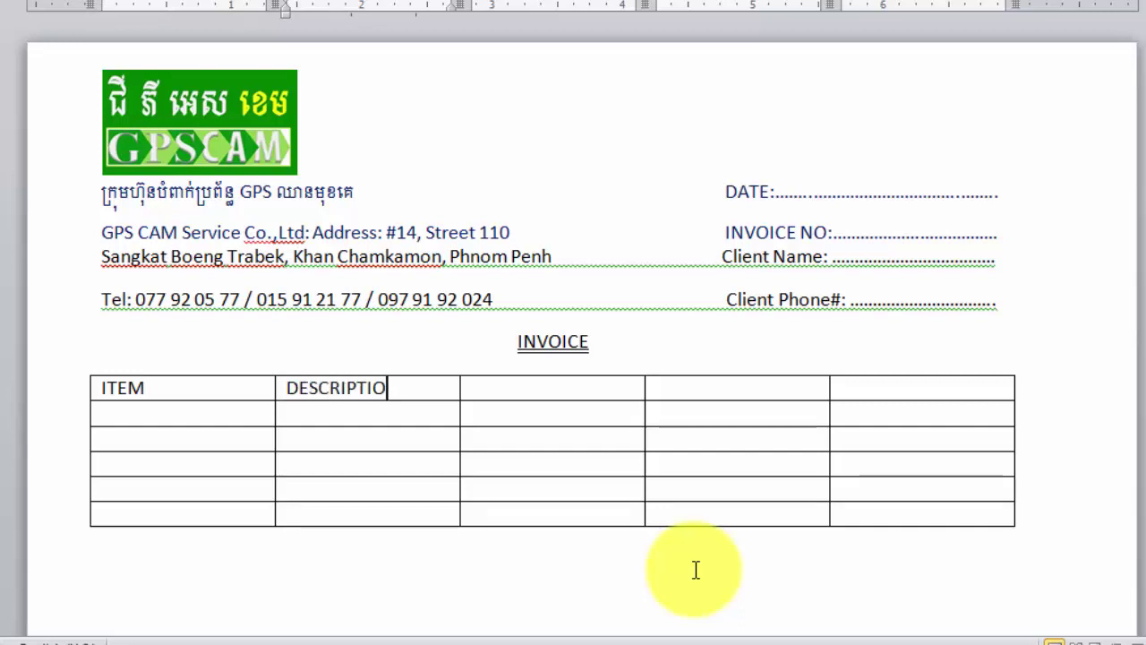
left_click(498, 388)
type("QUA")
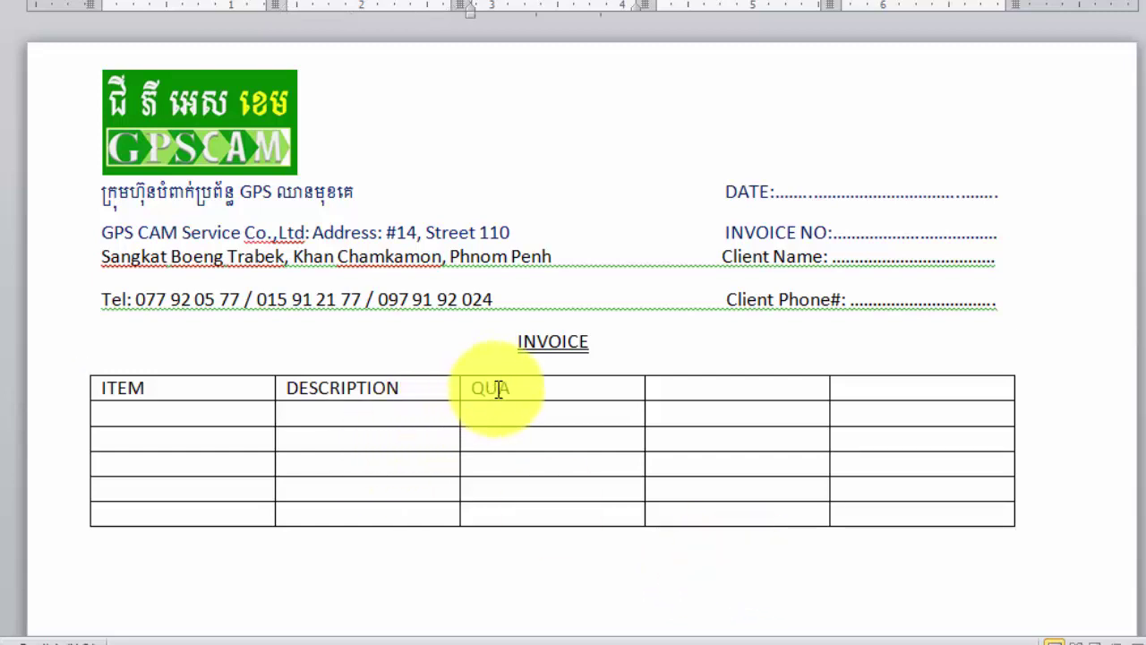
type("N")
type("TITY")
key("Tab")
type("UNIT PRICE")
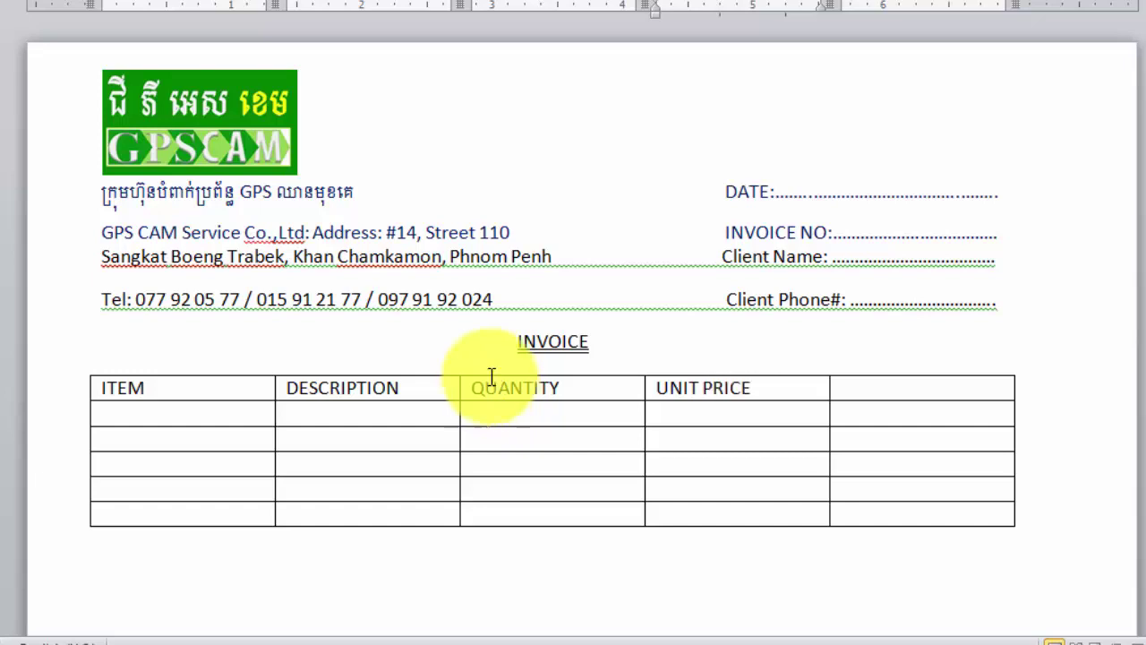
left_click(881, 387)
type("AMOU")
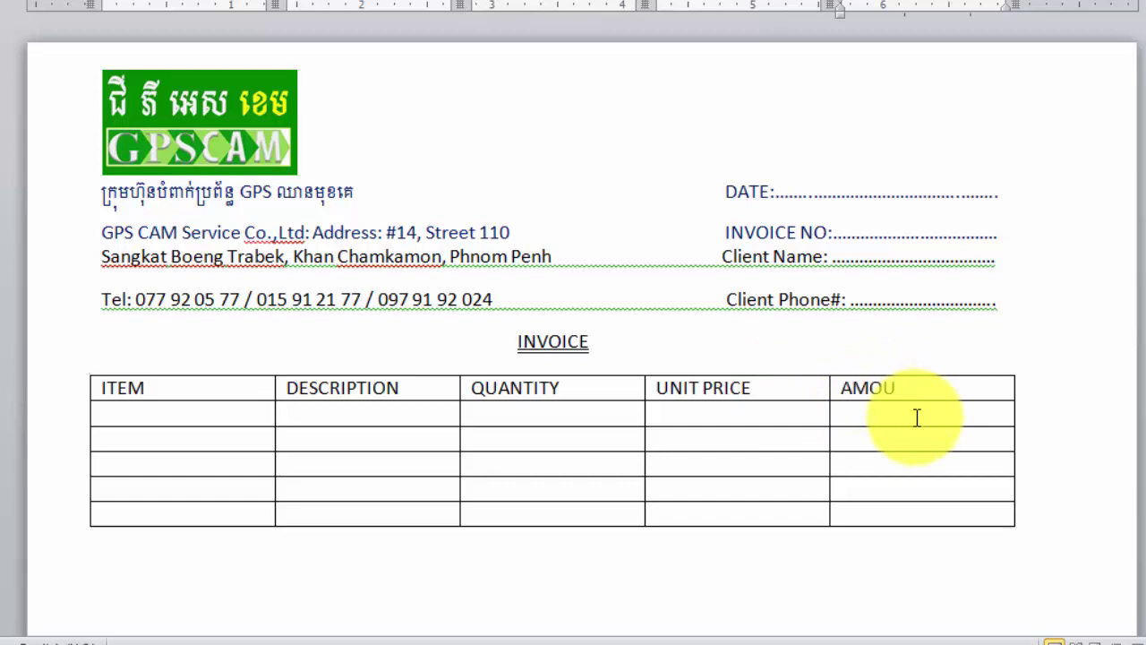
type("NT")
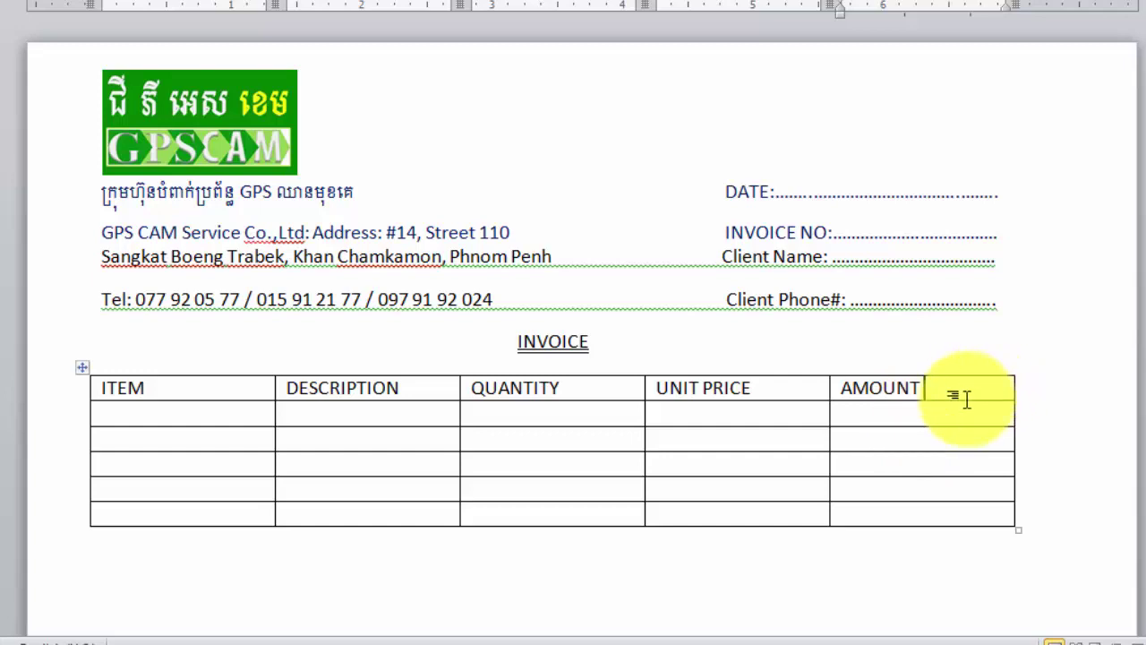
left_click_drag(947, 389, 139, 401)
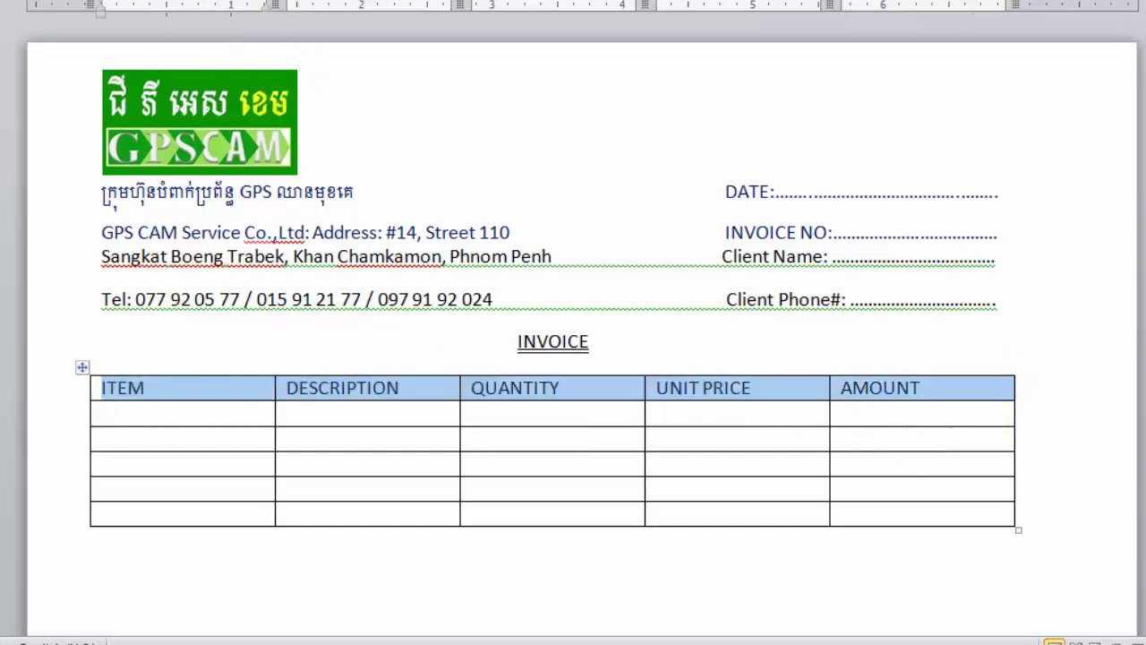
key("ctrl+e")
Shrink the ITEM column to widen DESCRIPTION, and number the item rows 1 to 4
left_click(543, 437)
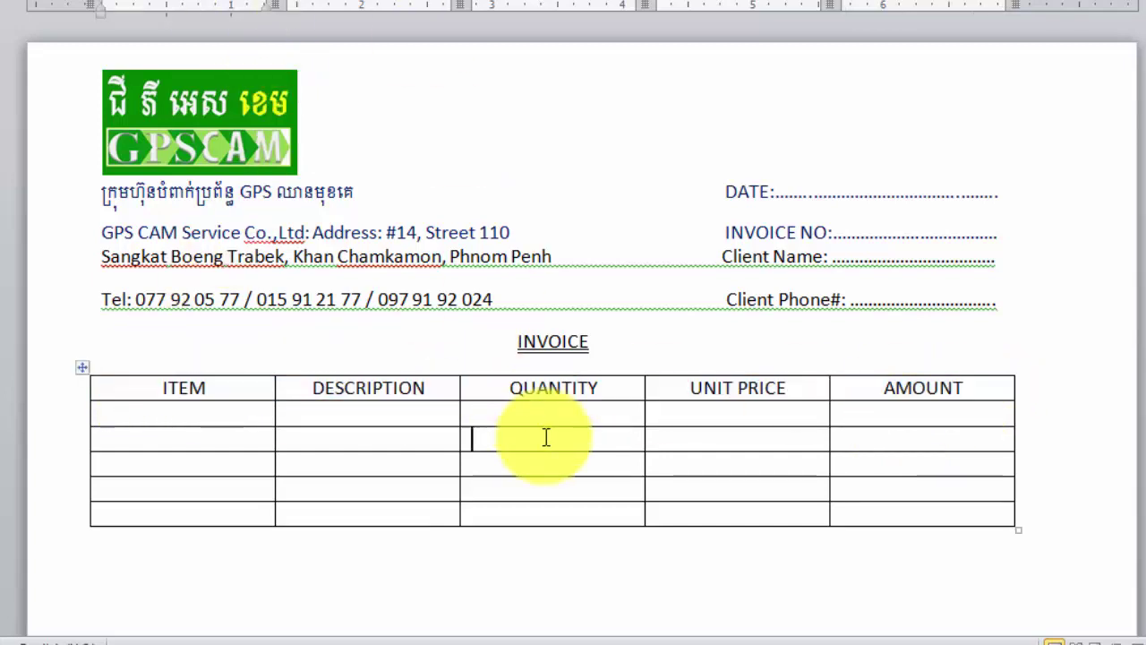
left_click_drag(271, 388, 156, 391)
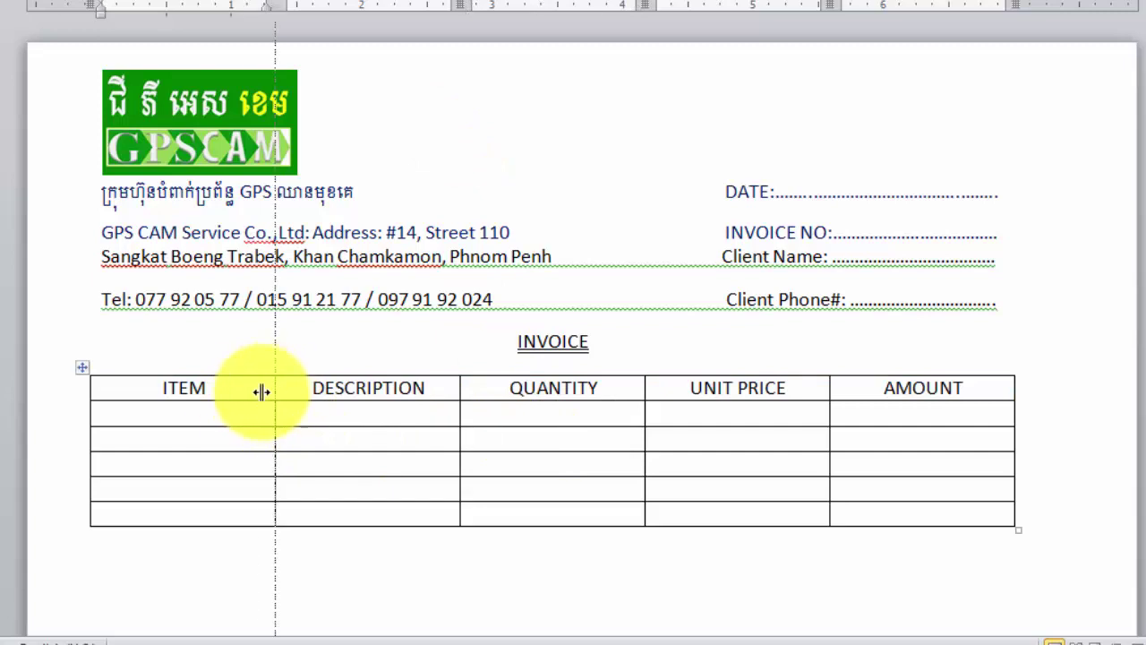
left_click(138, 421)
type("1")
key("Return")
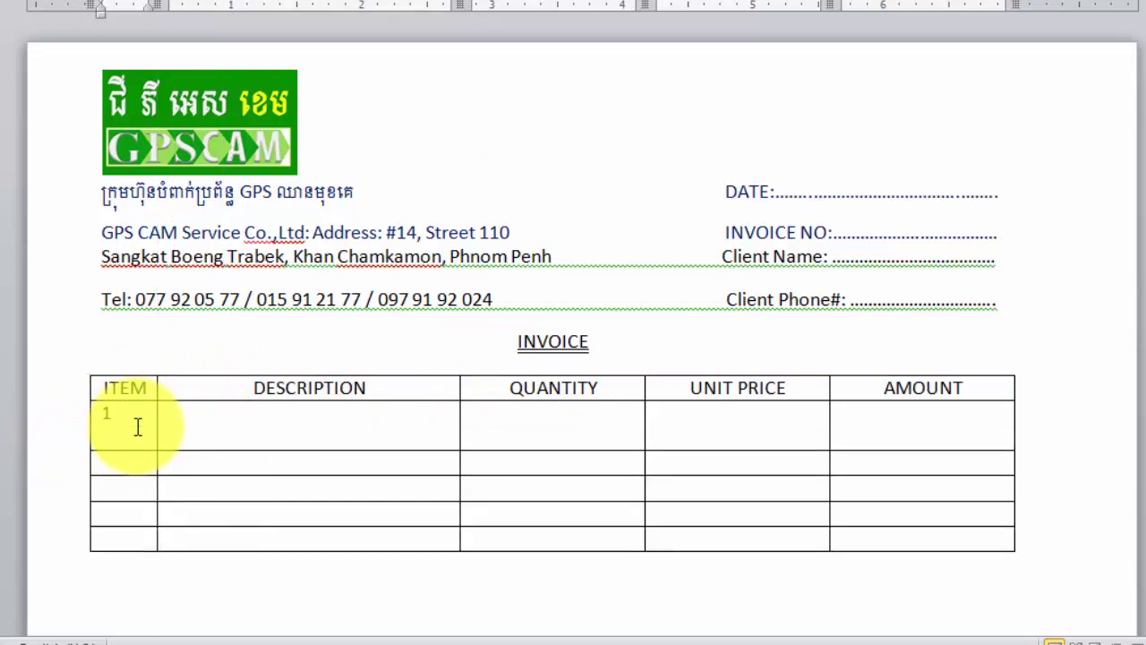
key("BackSpace")
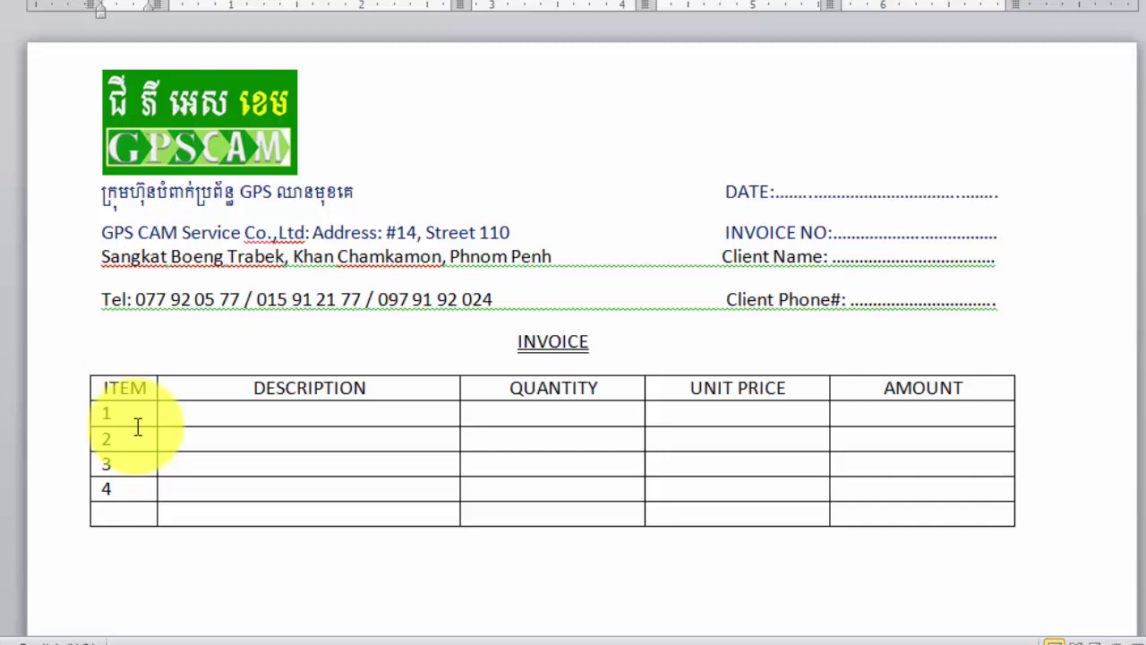
left_click_drag(123, 510, 599, 512)
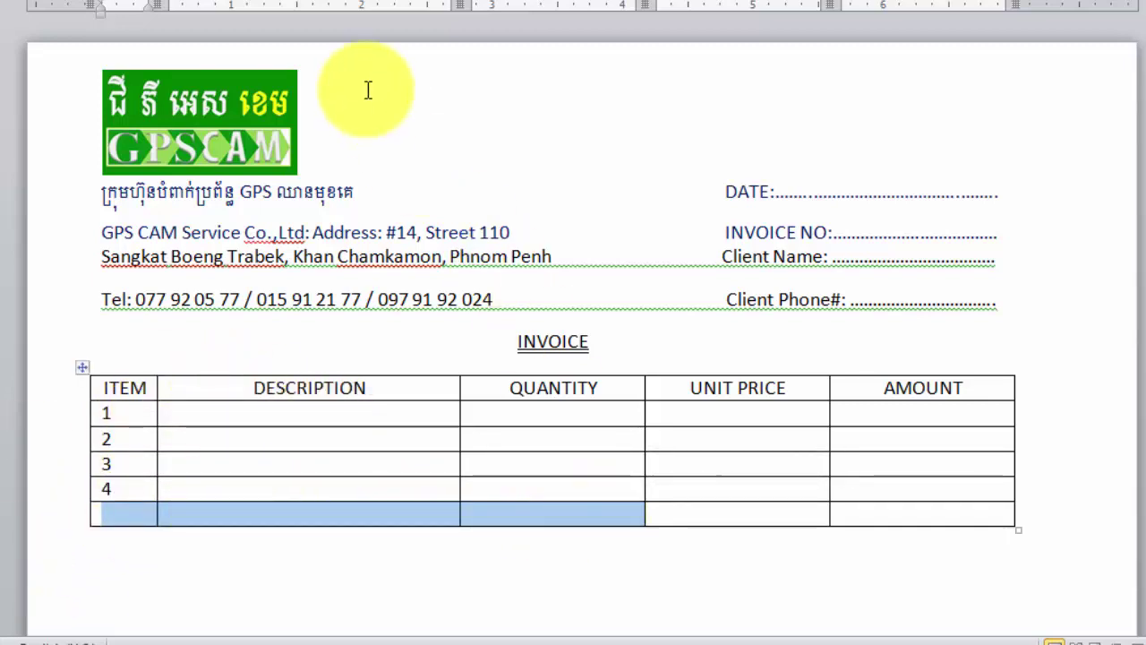
Merge the last row's first three cells and label the following cell TOTAL:
right_click(599, 514)
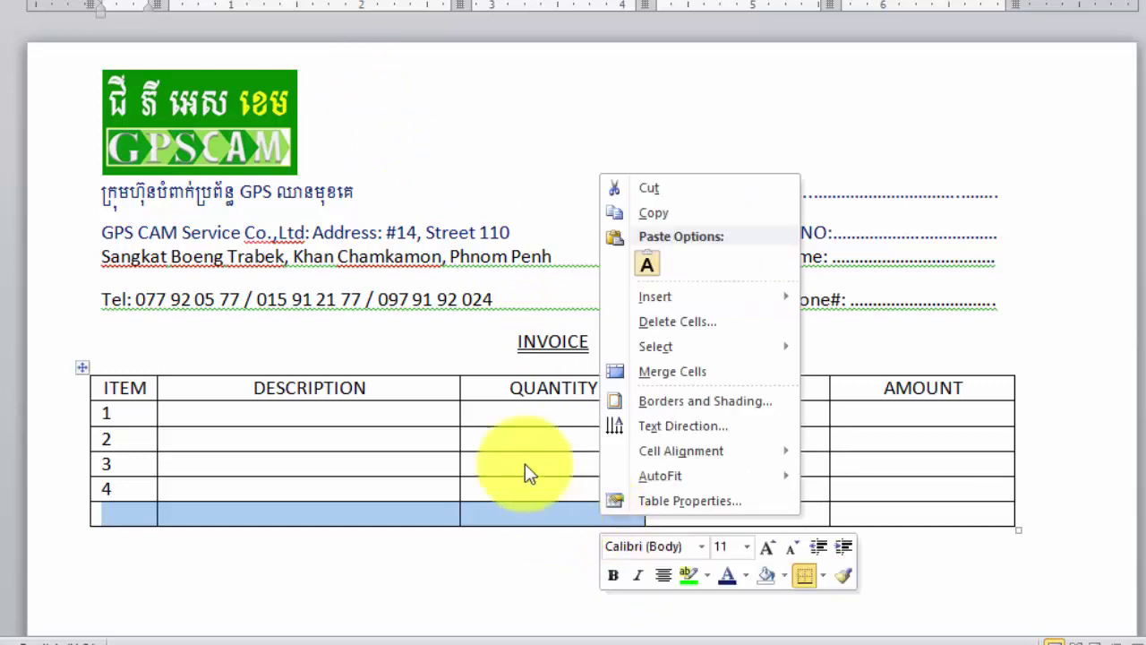
left_click(649, 376)
left_click(744, 515)
type("TOTAL:")
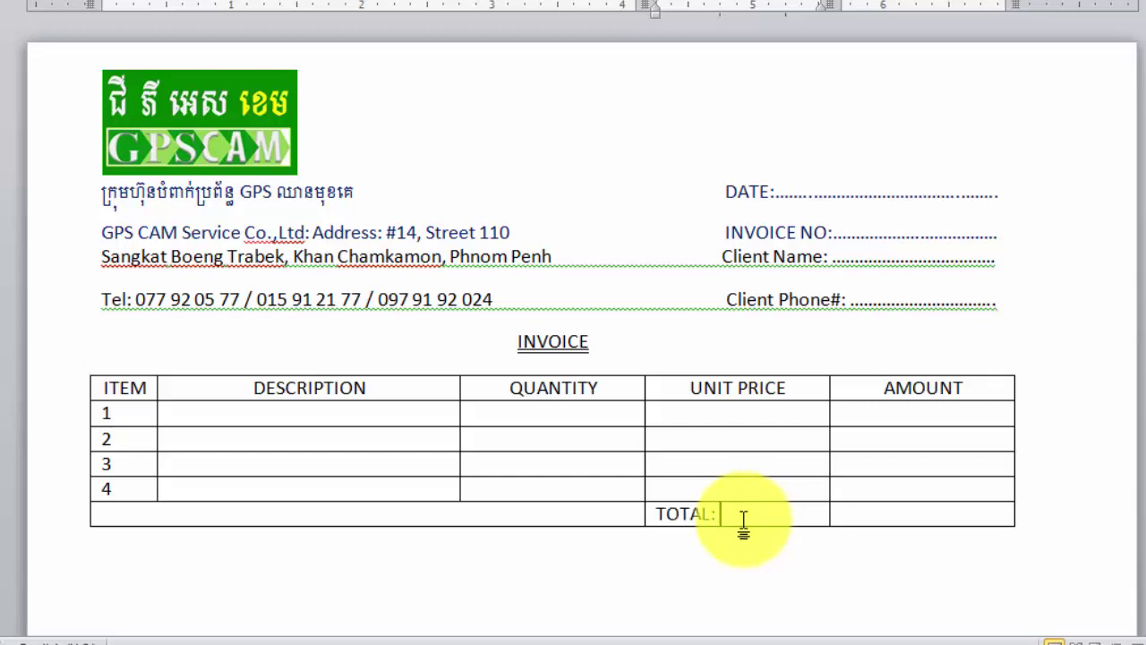
left_click(890, 512)
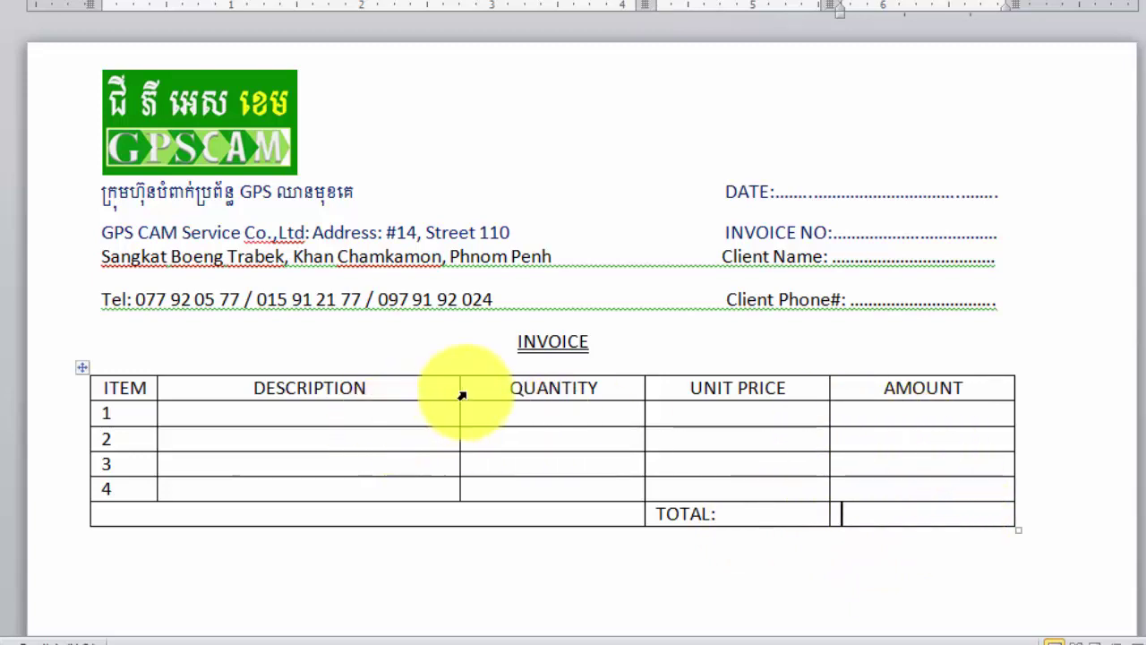
Widen the DESCRIPTION and UNIT PRICE columns, narrowing QUANTITY and AMOUNT
left_click_drag(460, 383, 507, 383)
left_click_drag(644, 387, 688, 388)
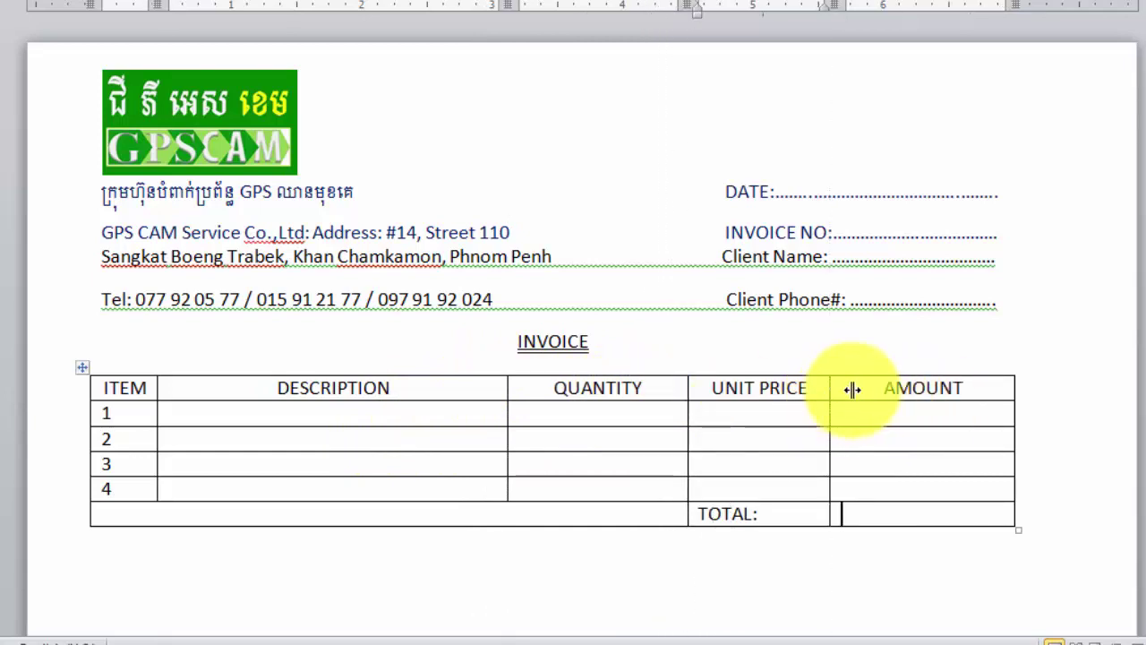
left_click_drag(852, 389, 857, 389)
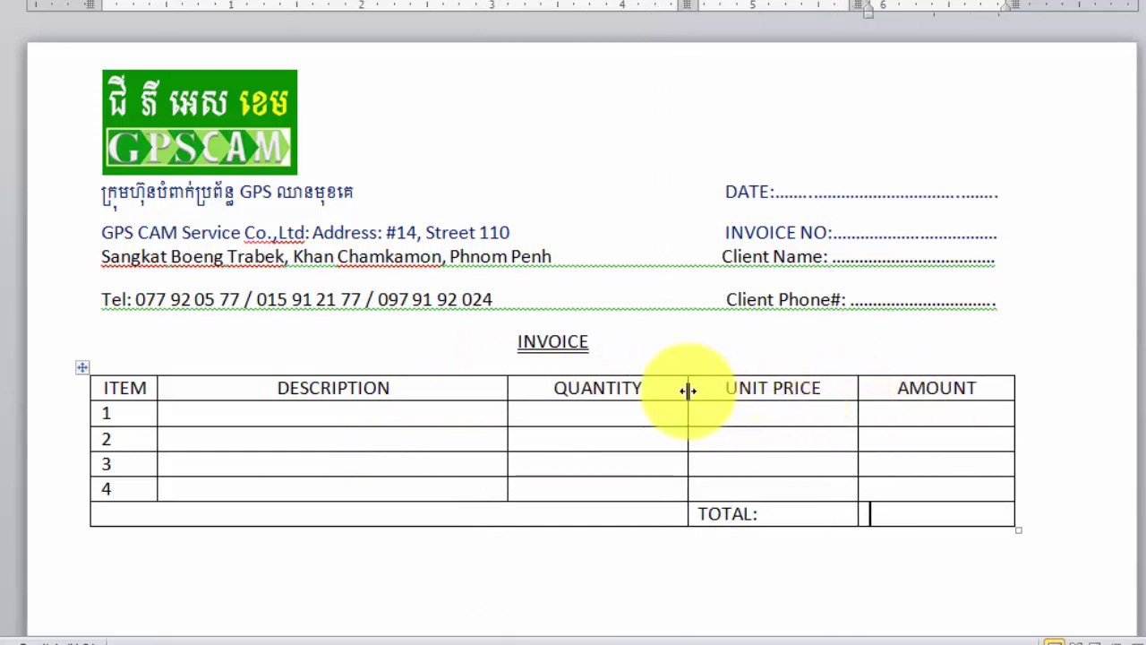
left_click(281, 552)
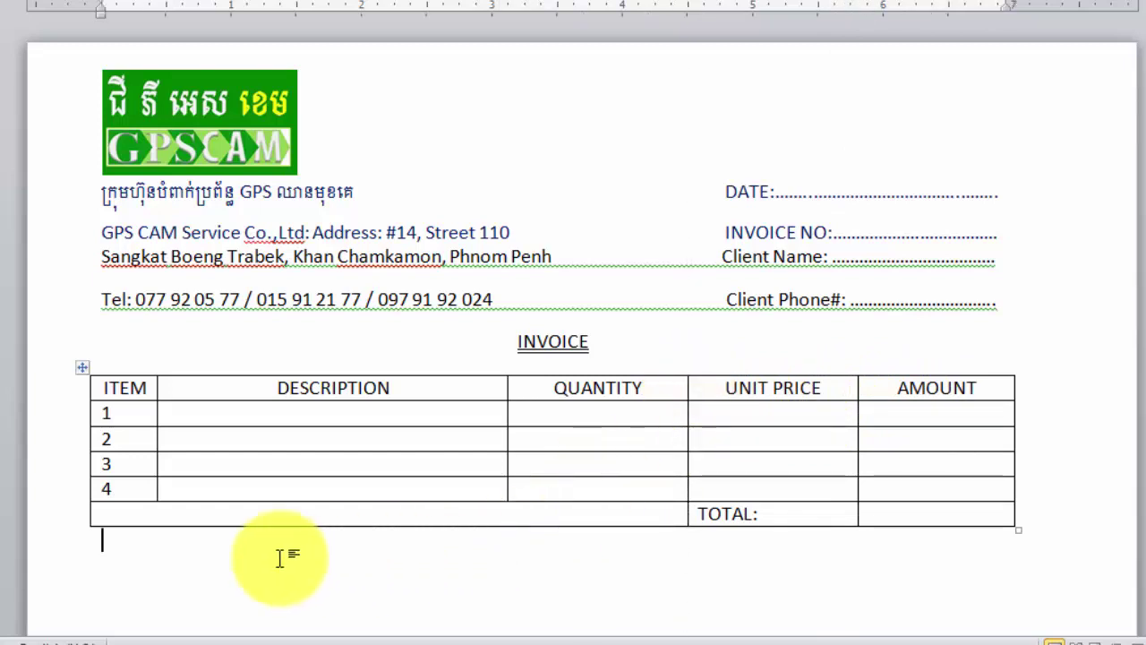
left_click(233, 515)
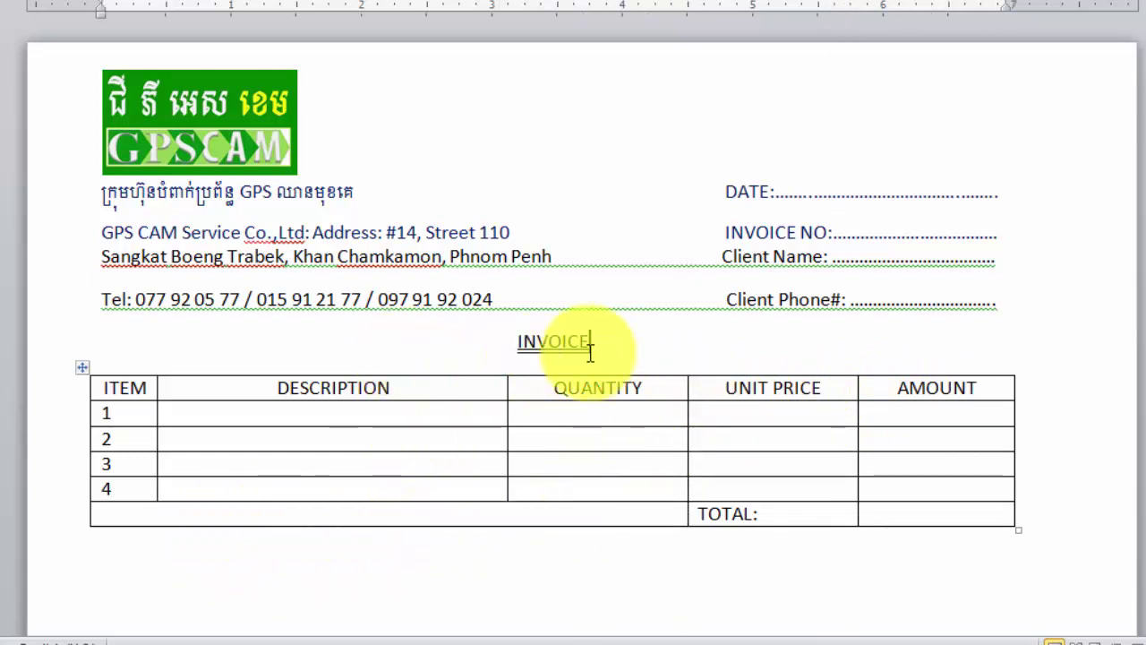
left_click_drag(518, 342, 874, 521)
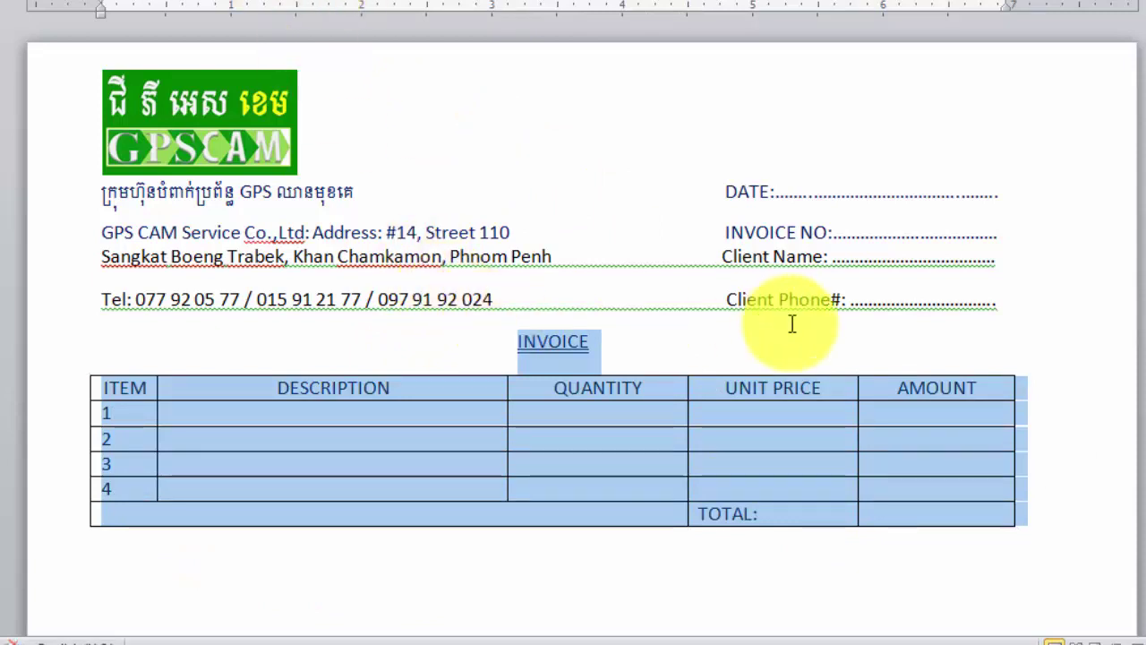
mouse_move(1030, 302)
left_mouse_down()
mouse_move(357, 279)
mouse_move(227, 4)
left_mouse_up()
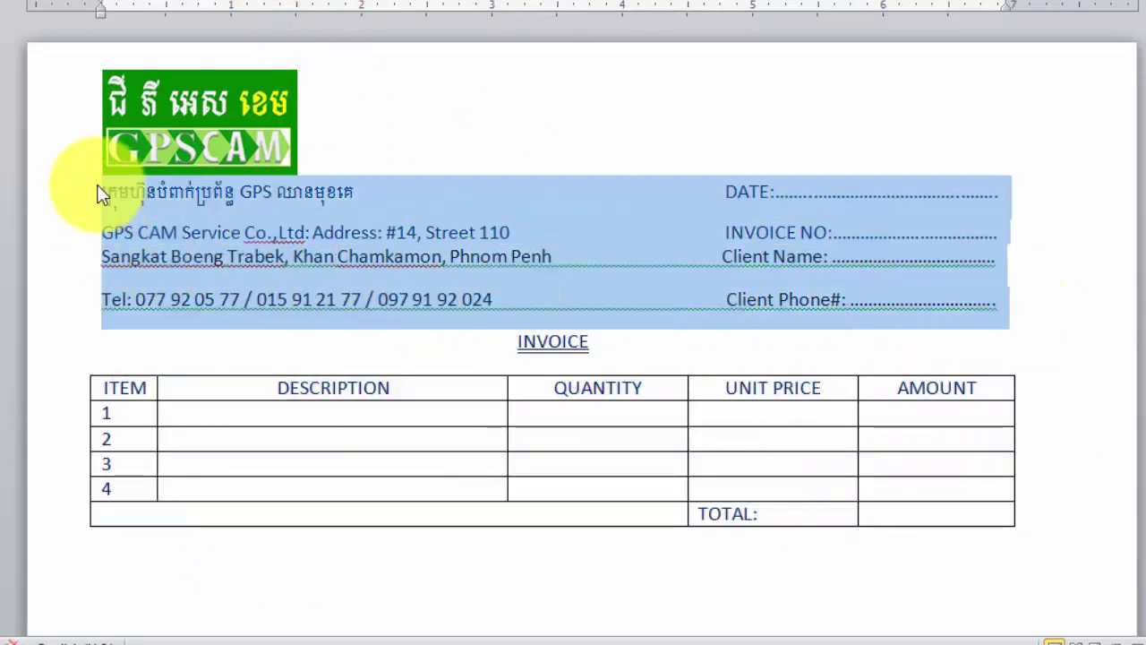
Check the BUYER and SELLER label cells in the Excel template, then go back to Word
left_click(488, 539)
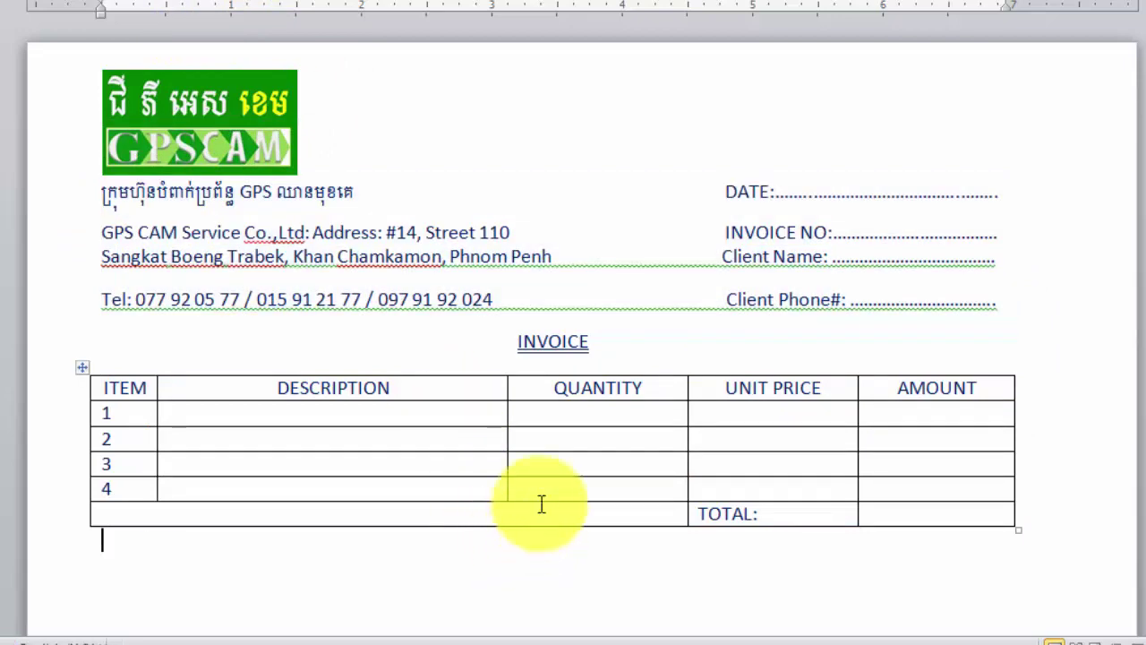
scroll(573, 412, "down", 1)
scroll(594, 430, "down", 1)
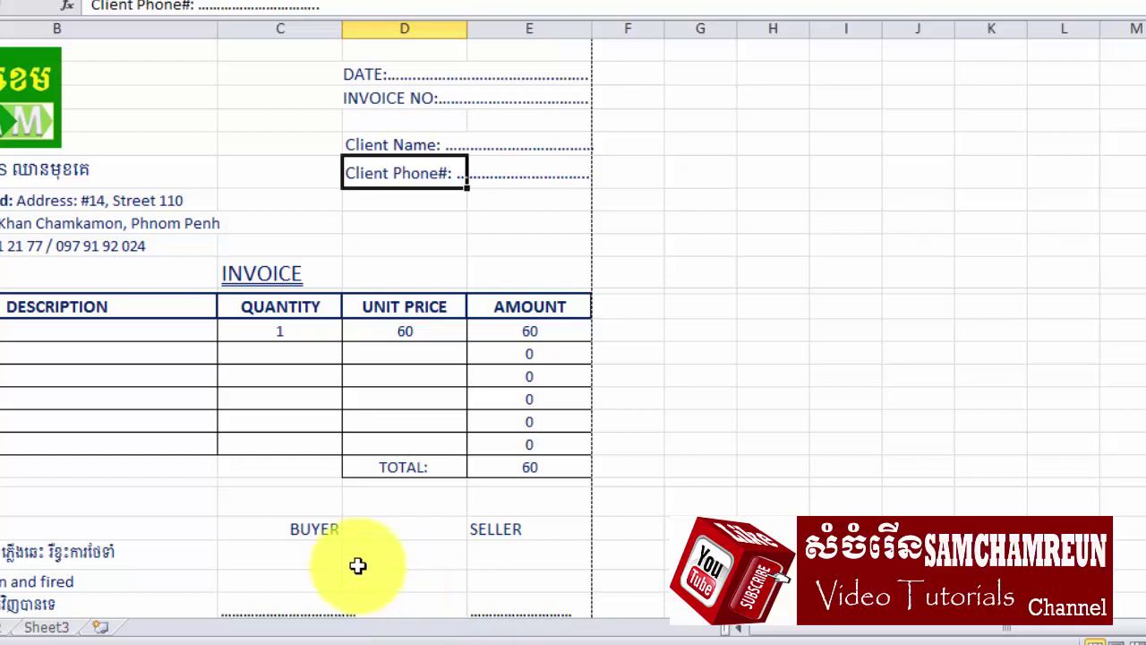
left_click(354, 555)
left_click(307, 529)
left_click(470, 530)
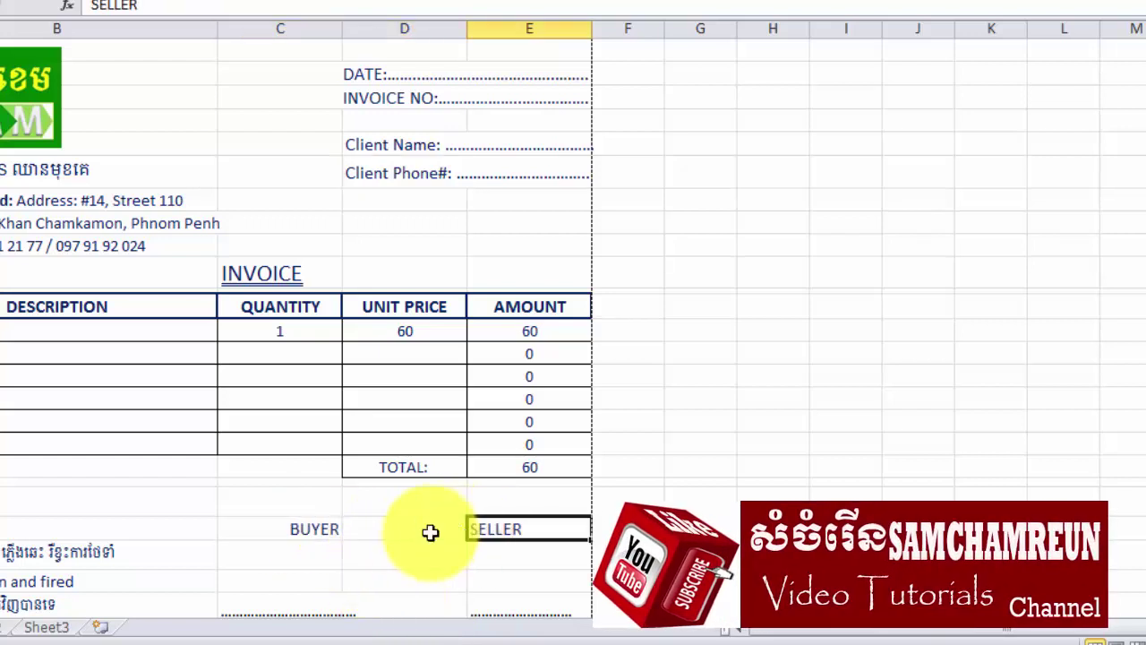
left_click(292, 531)
left_click(472, 532)
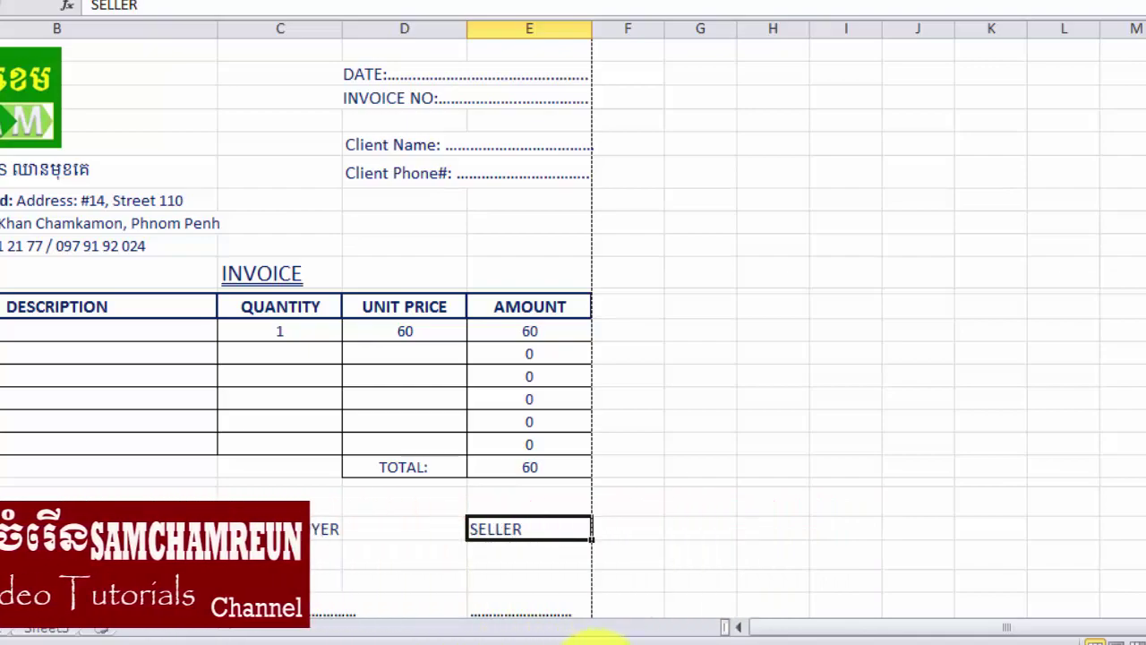
left_click(537, 627)
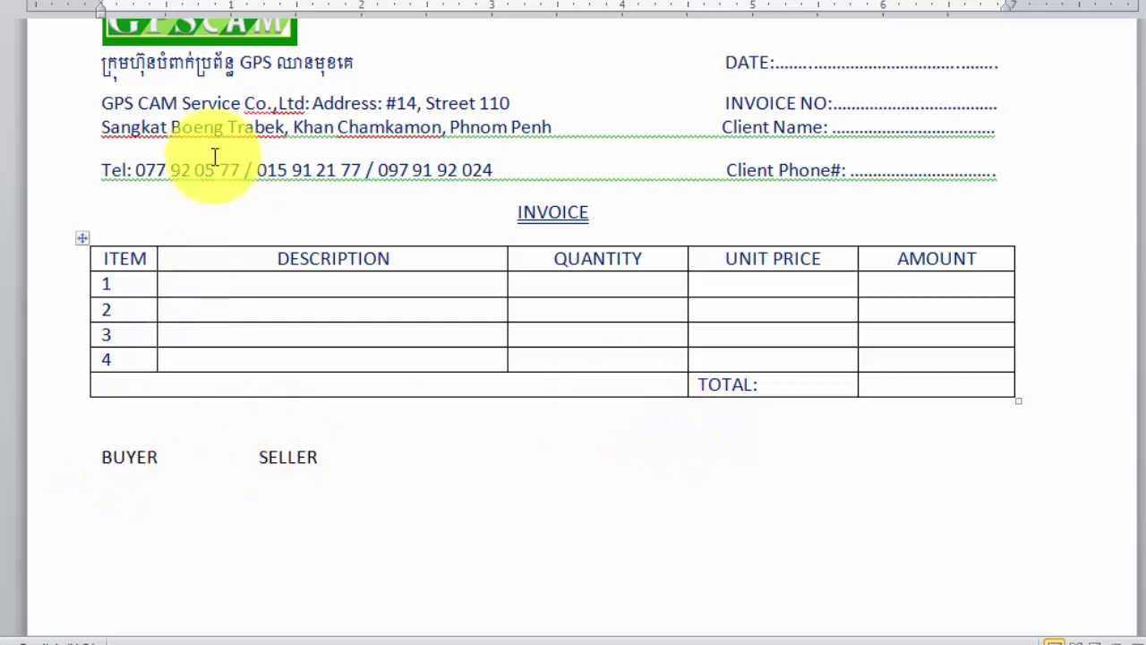
Right-align BUYER and SELLER and add a plain dashed signature line beneath them
key("ctrl+r")
left_click(791, 457)
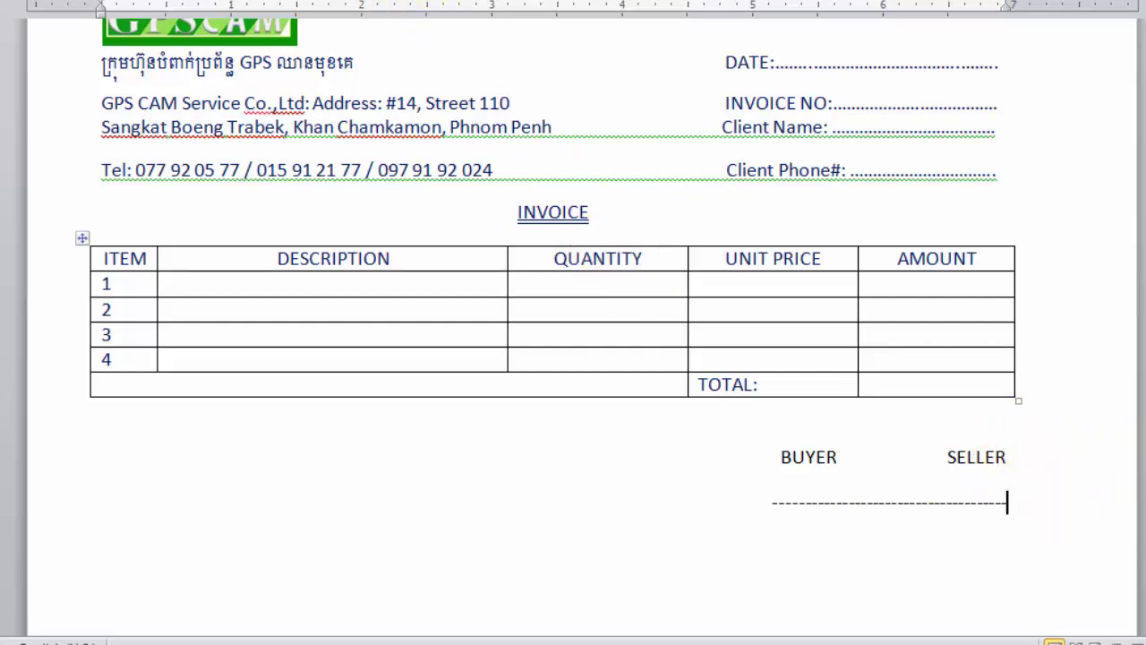
key("Return")
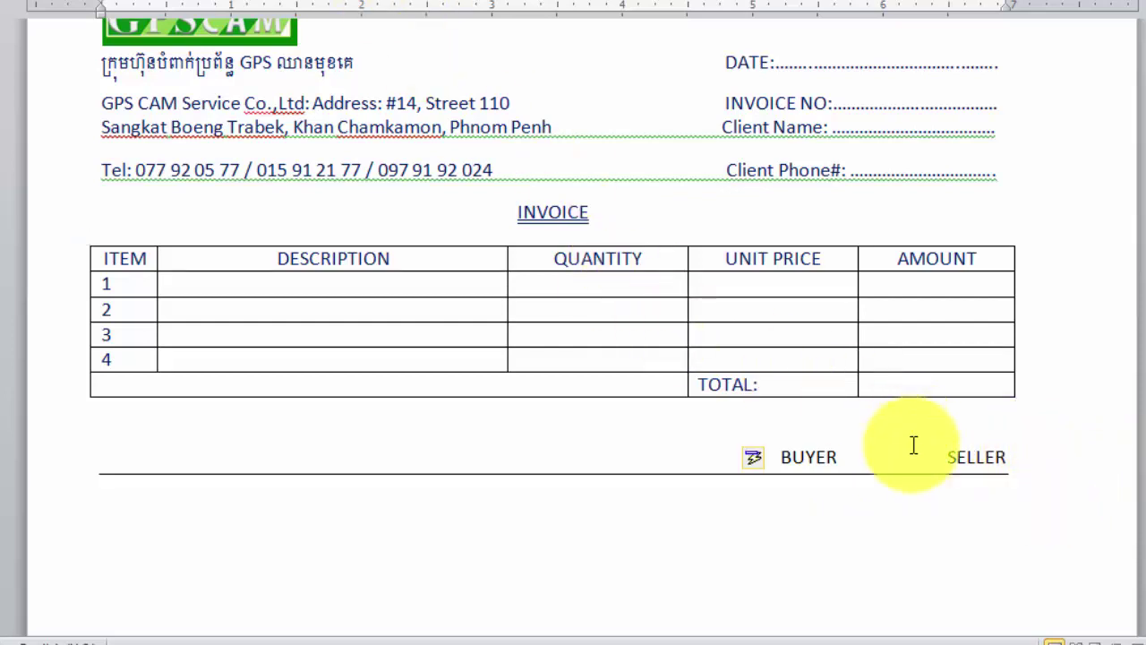
key("ctrl+z")
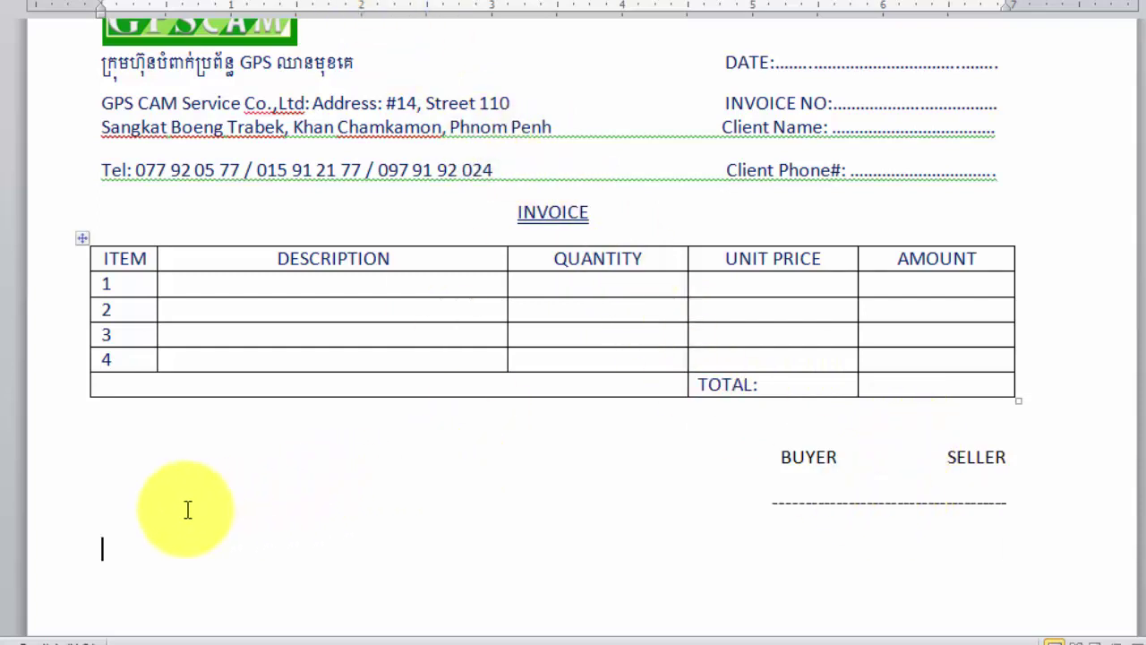
key("Up")
key("Up")
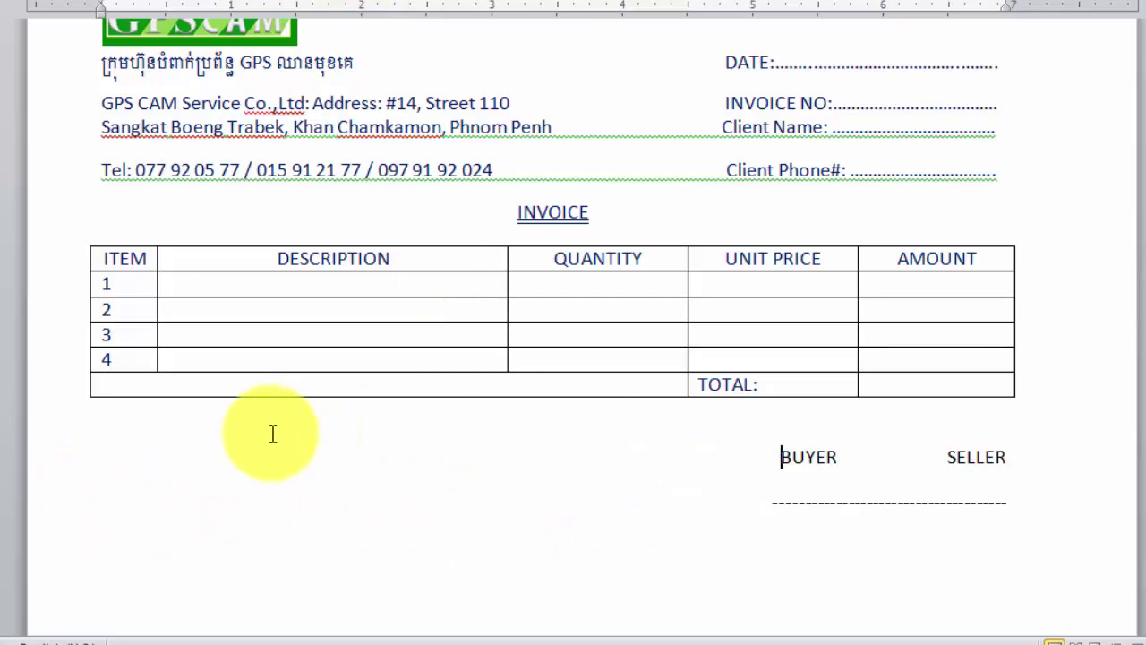
Copy the warranty notes from column B of the Excel template
left_click(636, 631)
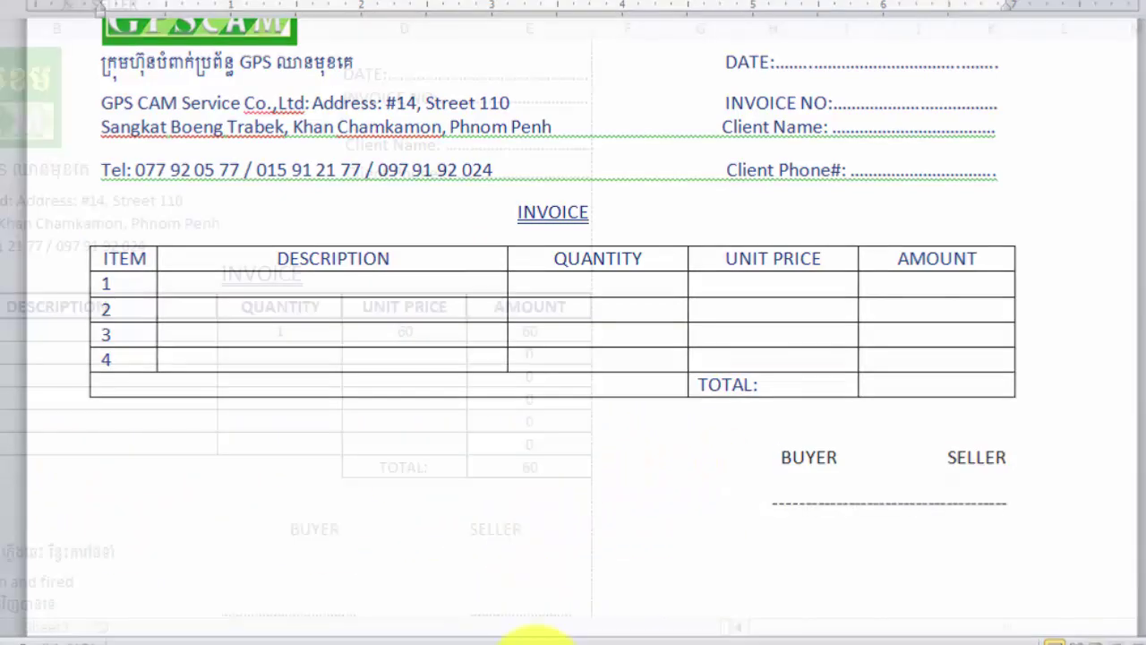
left_click(9, 537)
scroll(8, 538, "down", 2)
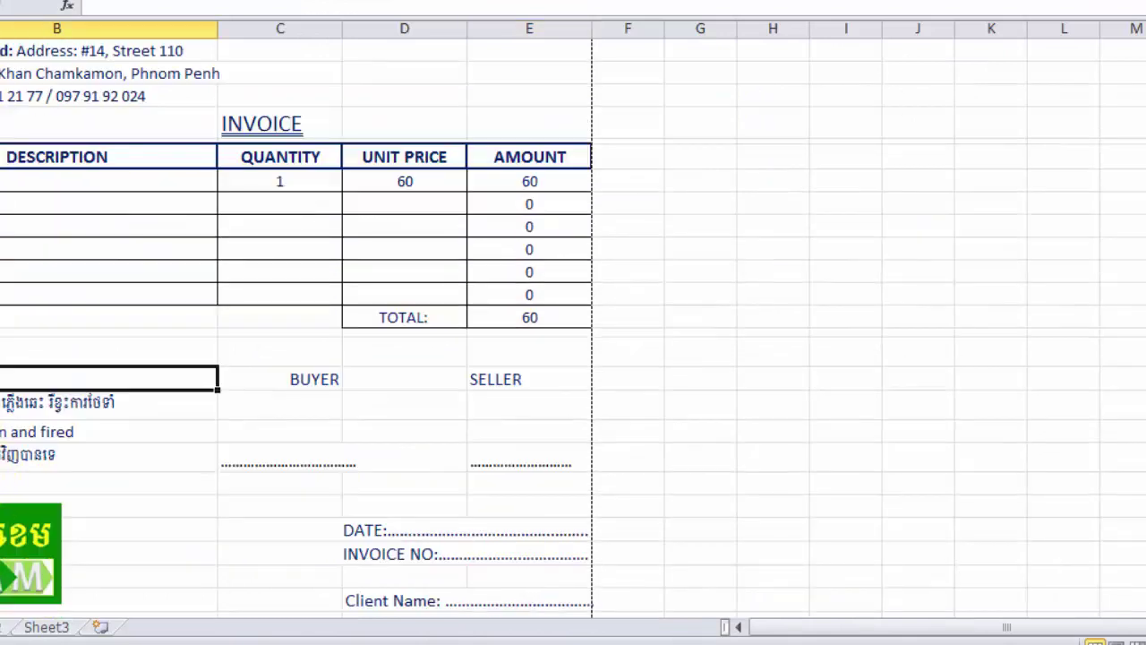
left_click_drag(89, 481, 90, 349)
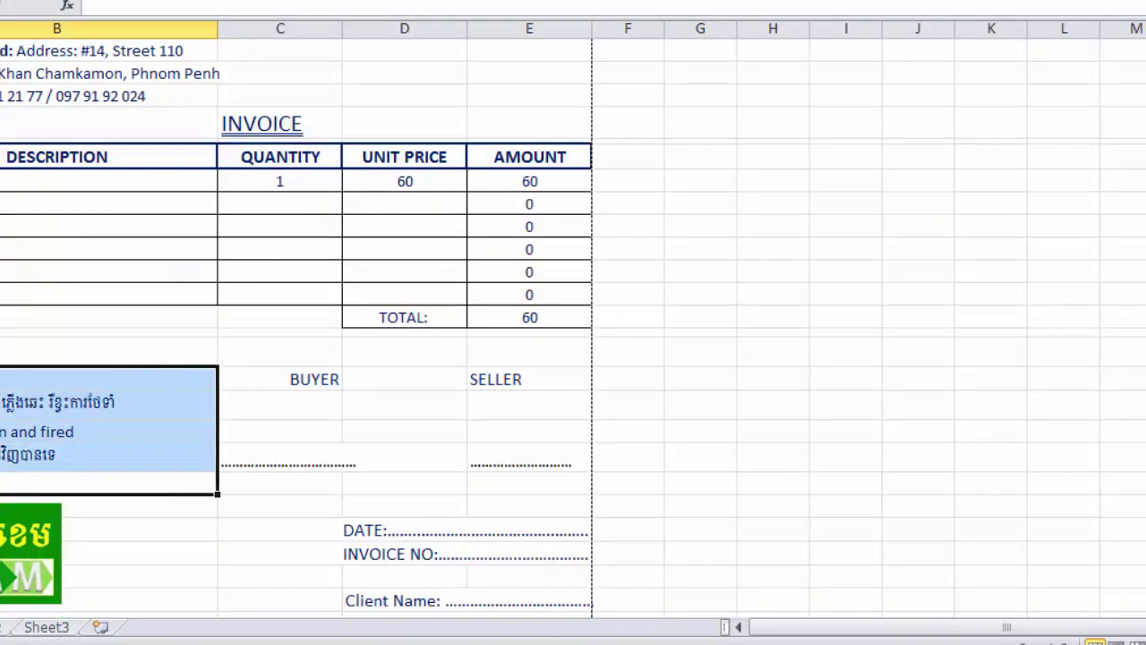
key("ctrl+c")
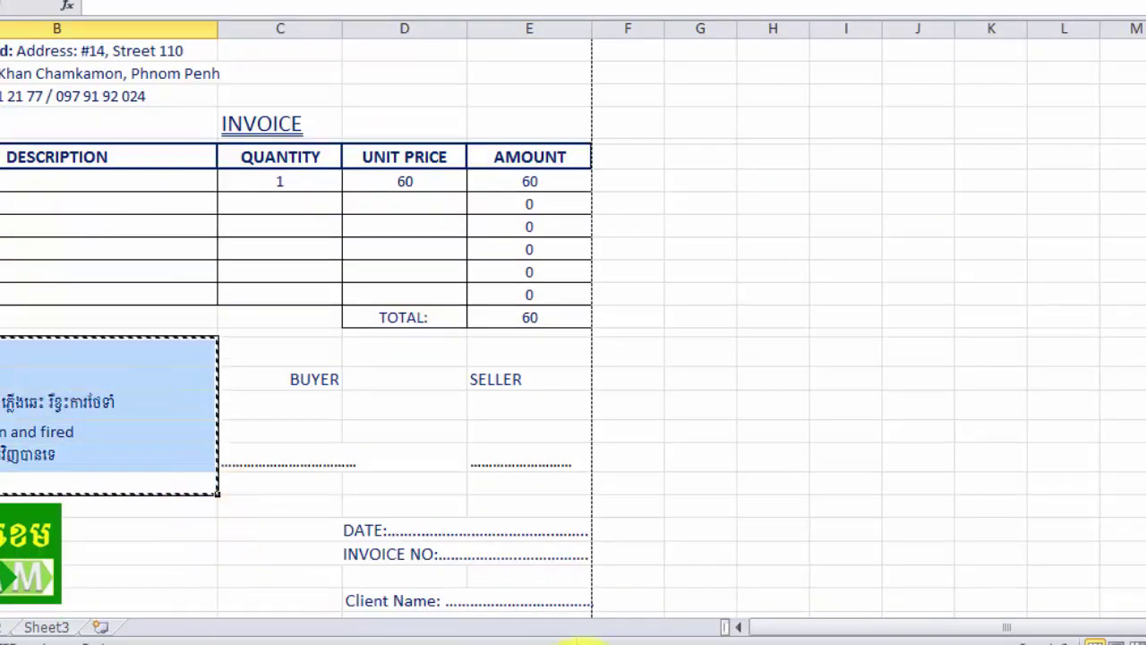
Paste the warranty notes into the Word invoice above BUYER and SELLER
left_click(663, 638)
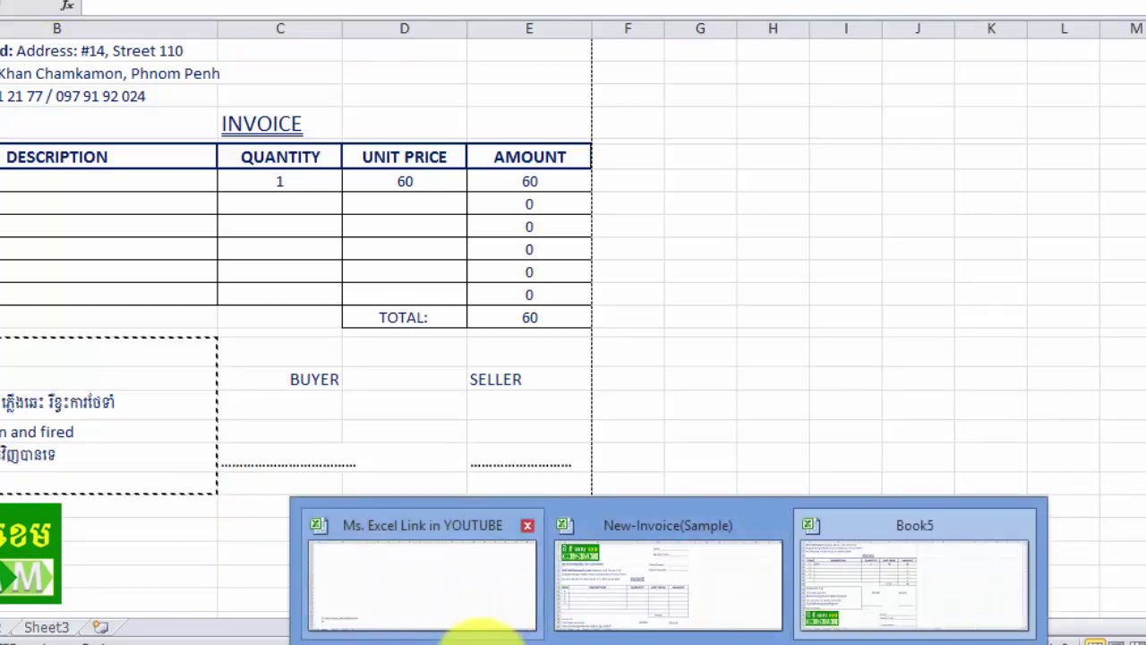
left_click(532, 638)
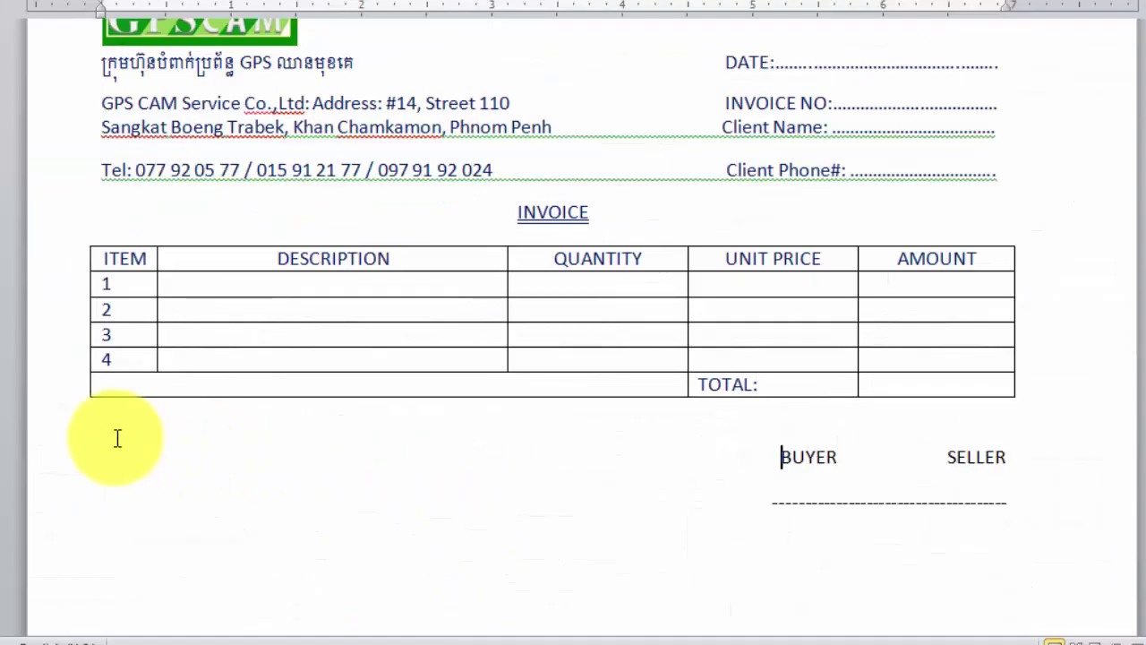
key("ctrl+v")
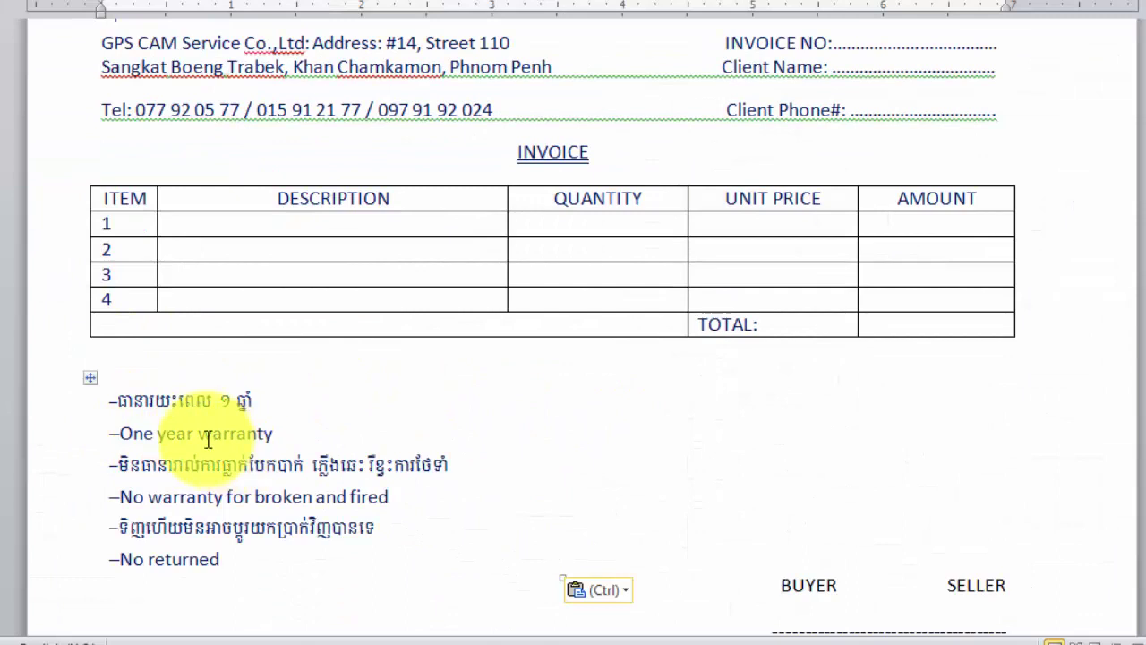
left_click(179, 401)
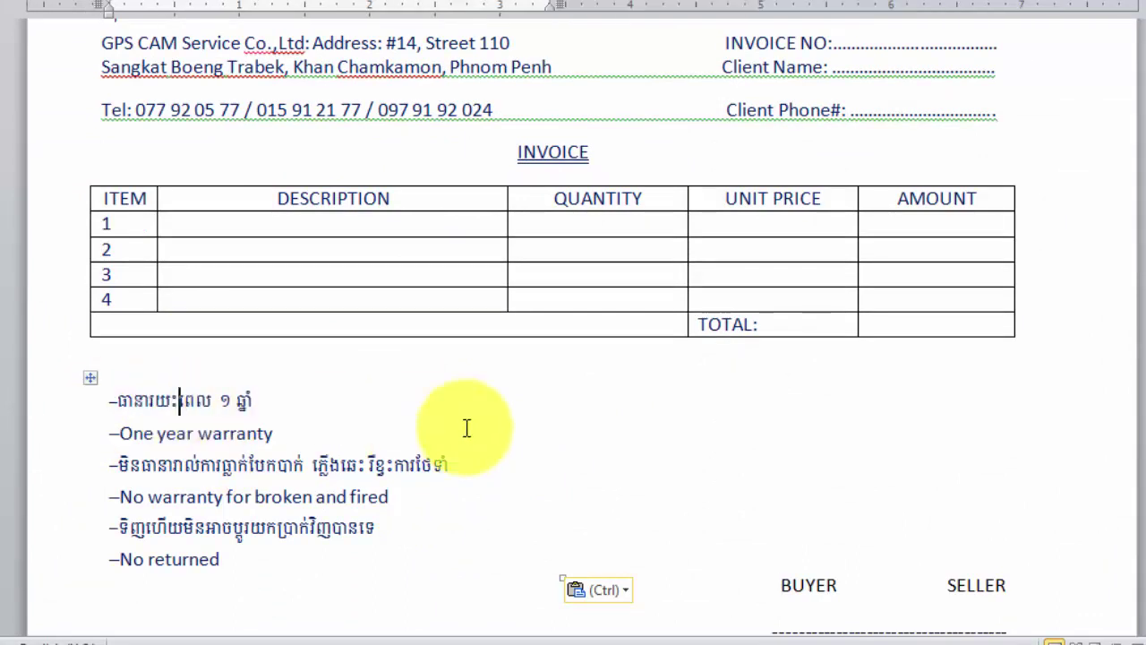
left_click(89, 378)
left_click(187, 501)
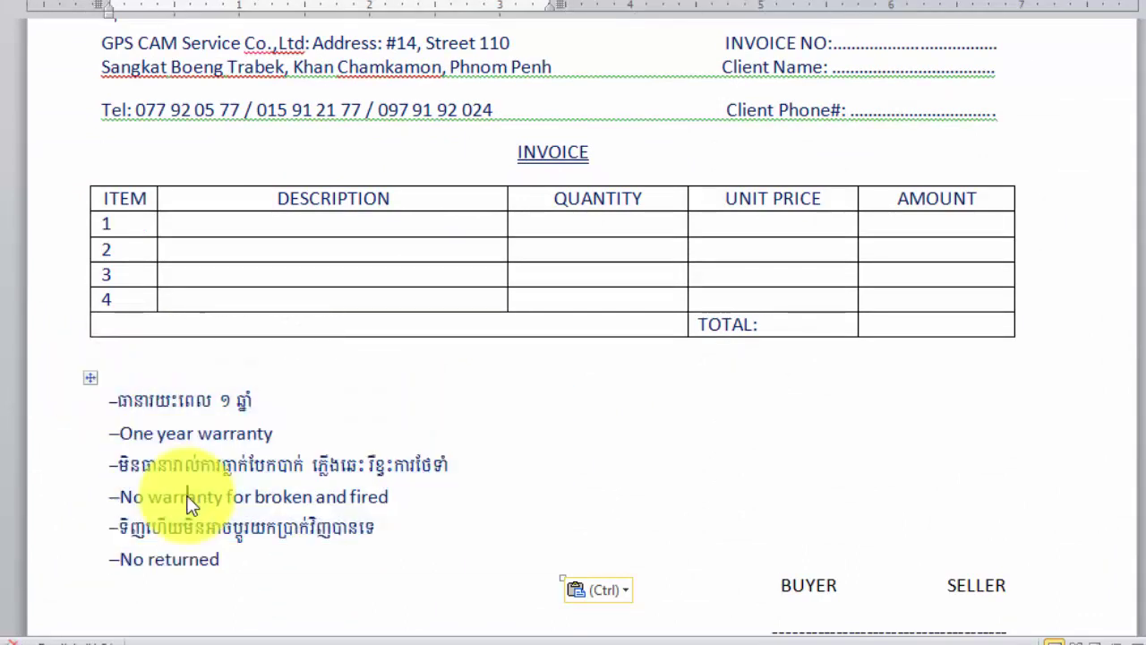
scroll(796, 511, "down", 1)
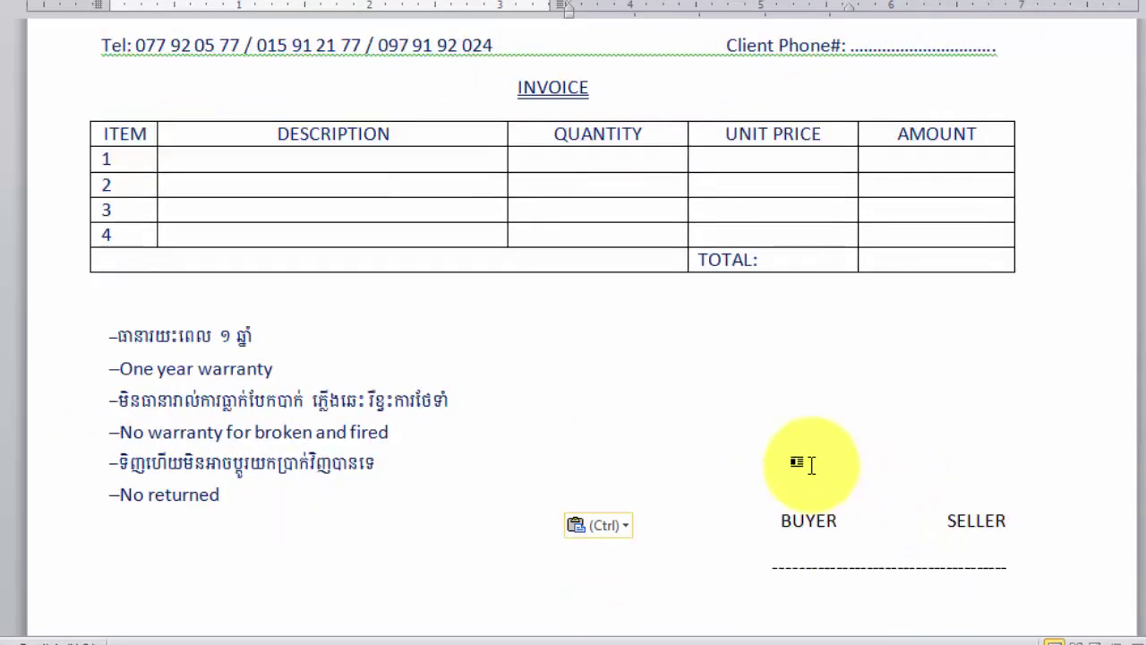
scroll(806, 462, "down", 1)
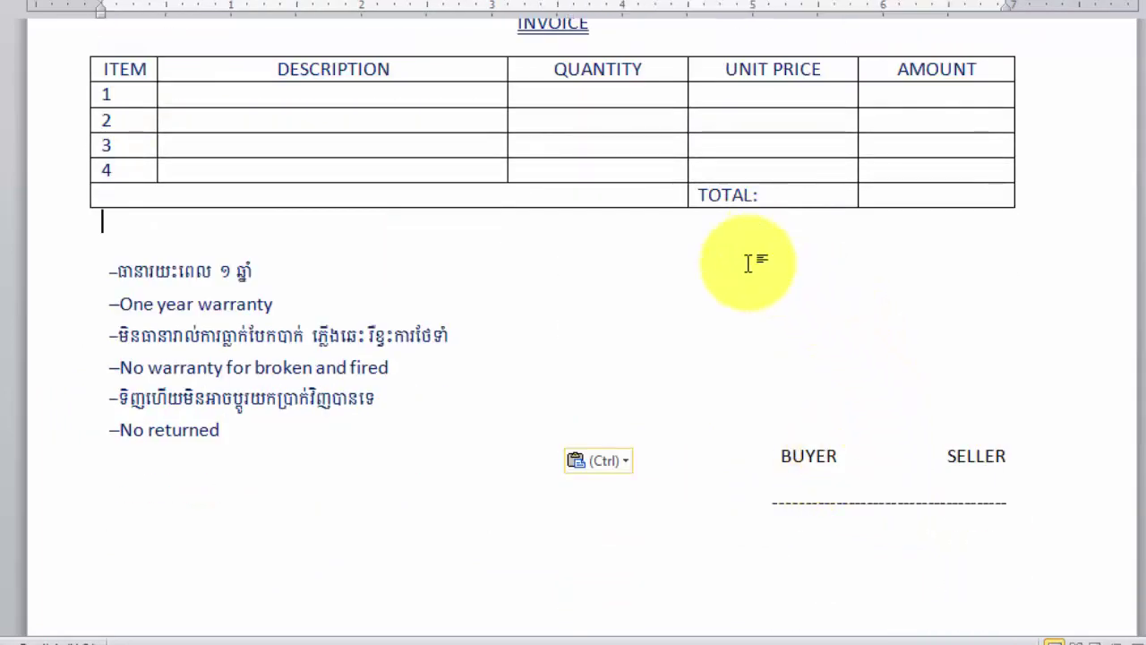
Move the BUYER and SELLER block to directly below the invoice table
mouse_move(772, 457)
left_mouse_down()
mouse_move(1004, 490)
mouse_move(1015, 515)
left_mouse_up()
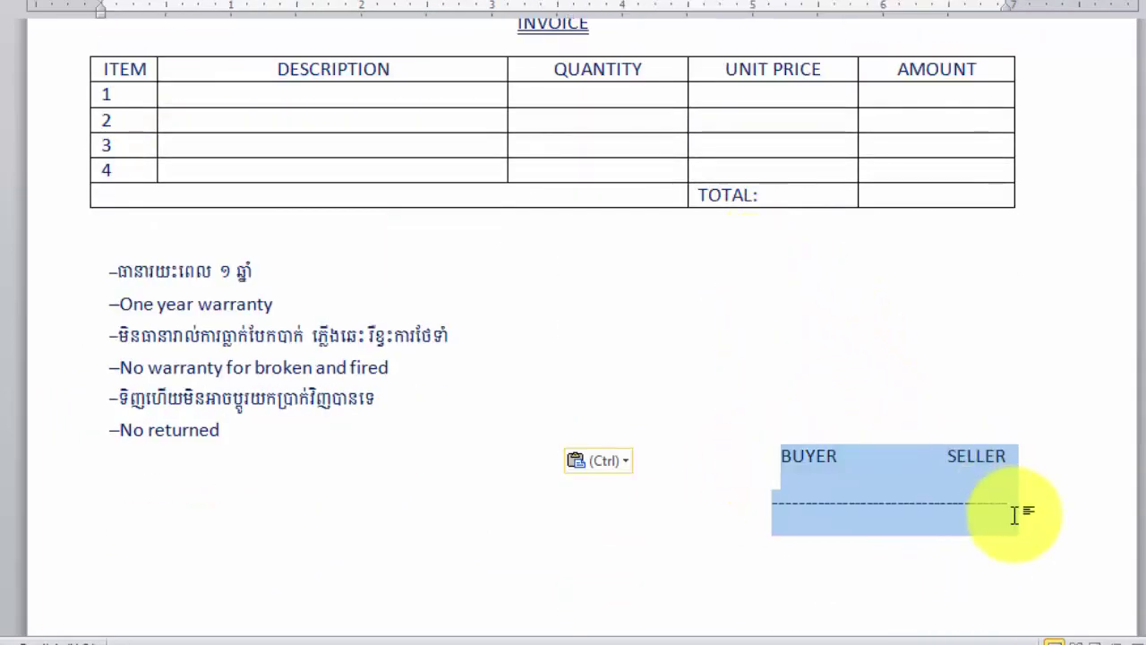
key("Delete")
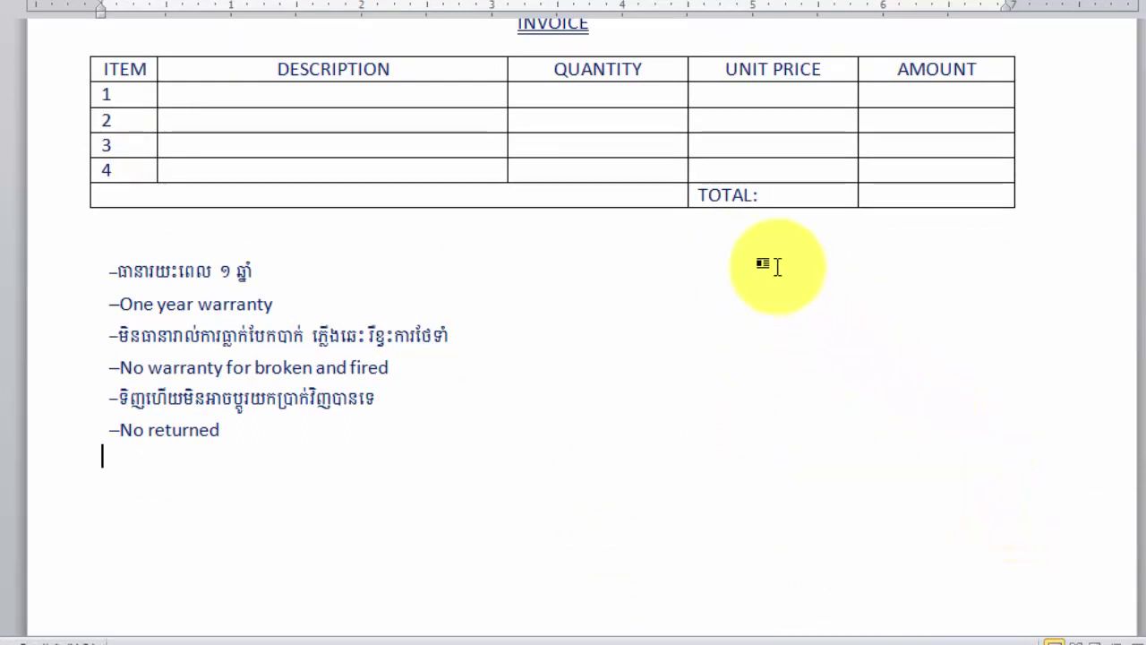
left_click(811, 240)
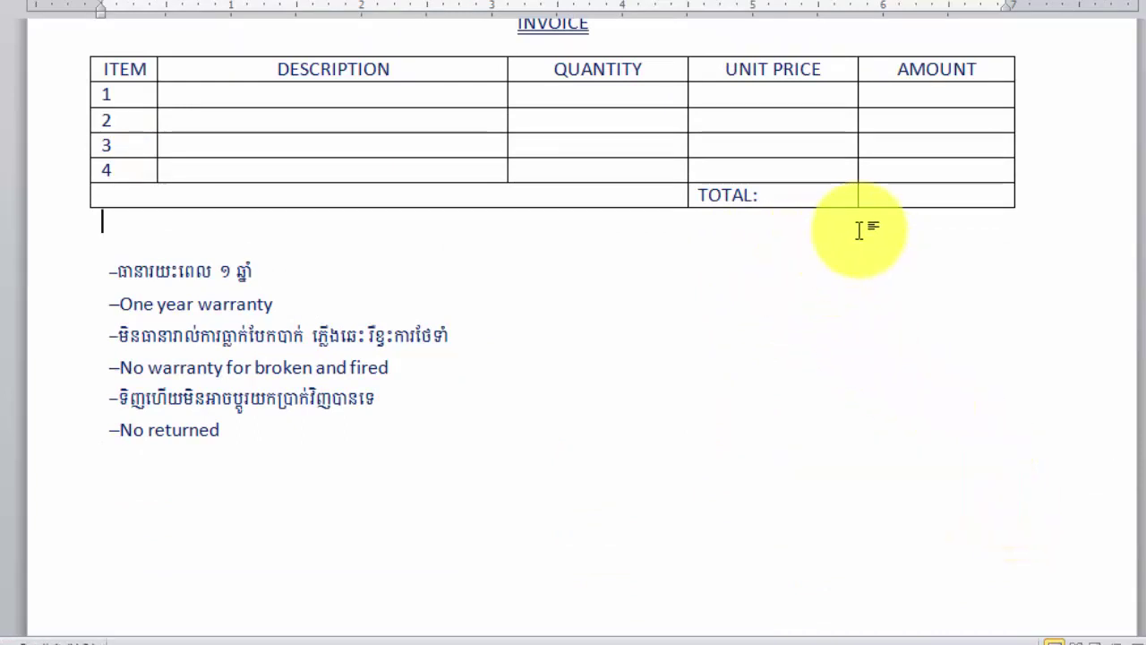
key("ctrl+v")
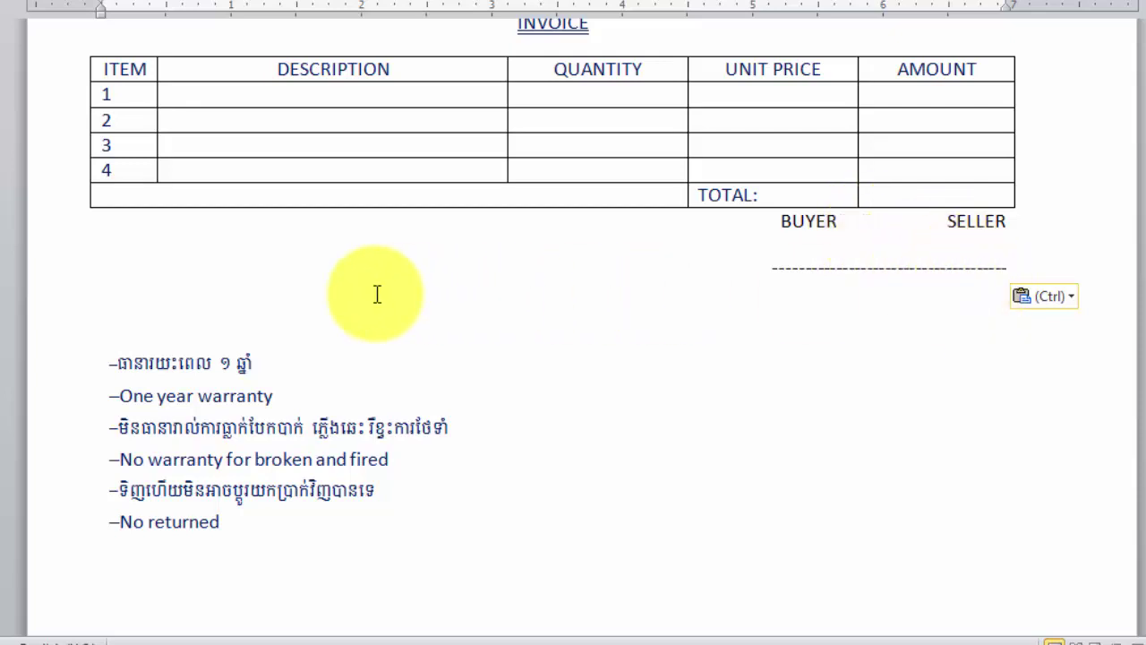
key("Delete")
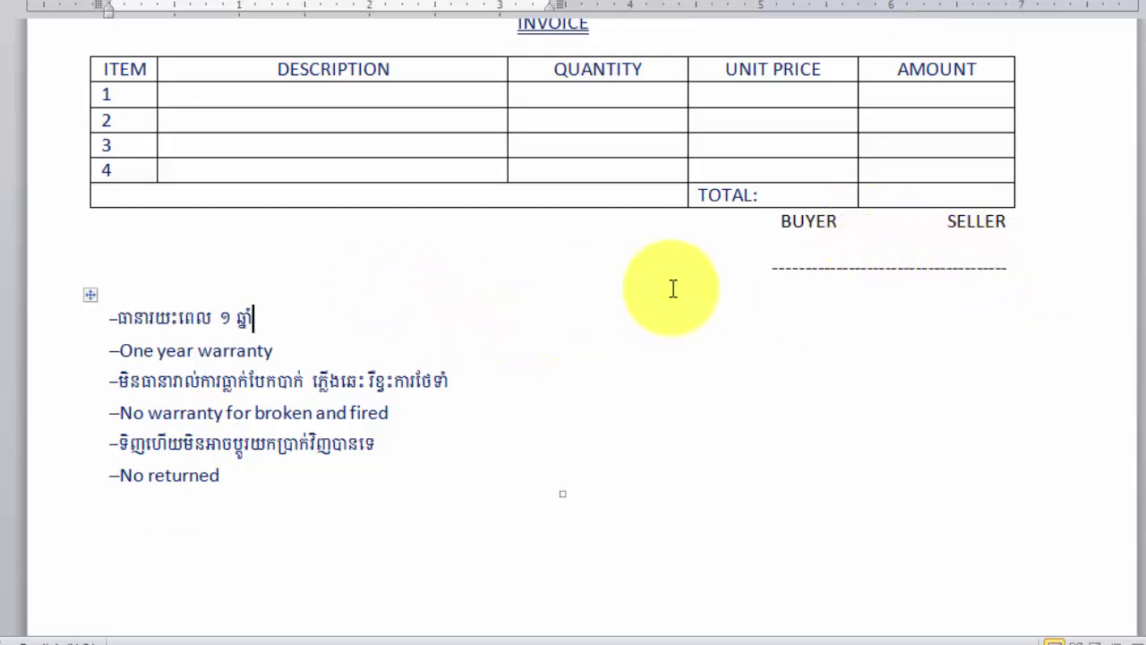
Delete the dashed line from the signature area
left_click(804, 252)
left_click(781, 223)
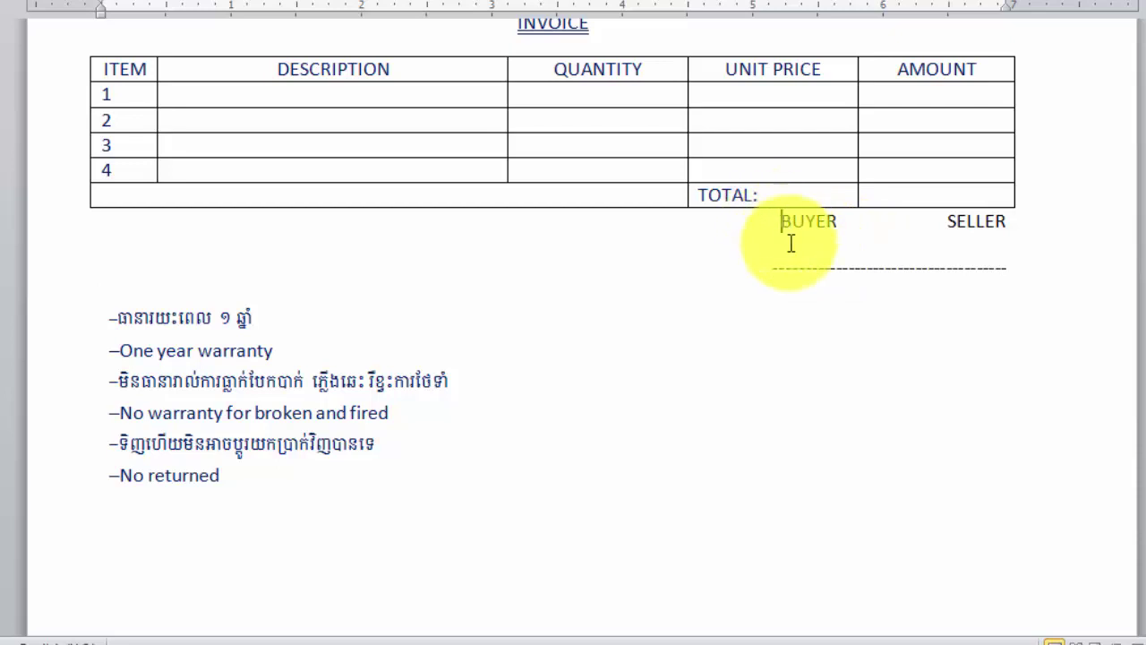
left_click(806, 310)
left_click_drag(1003, 267, 775, 279)
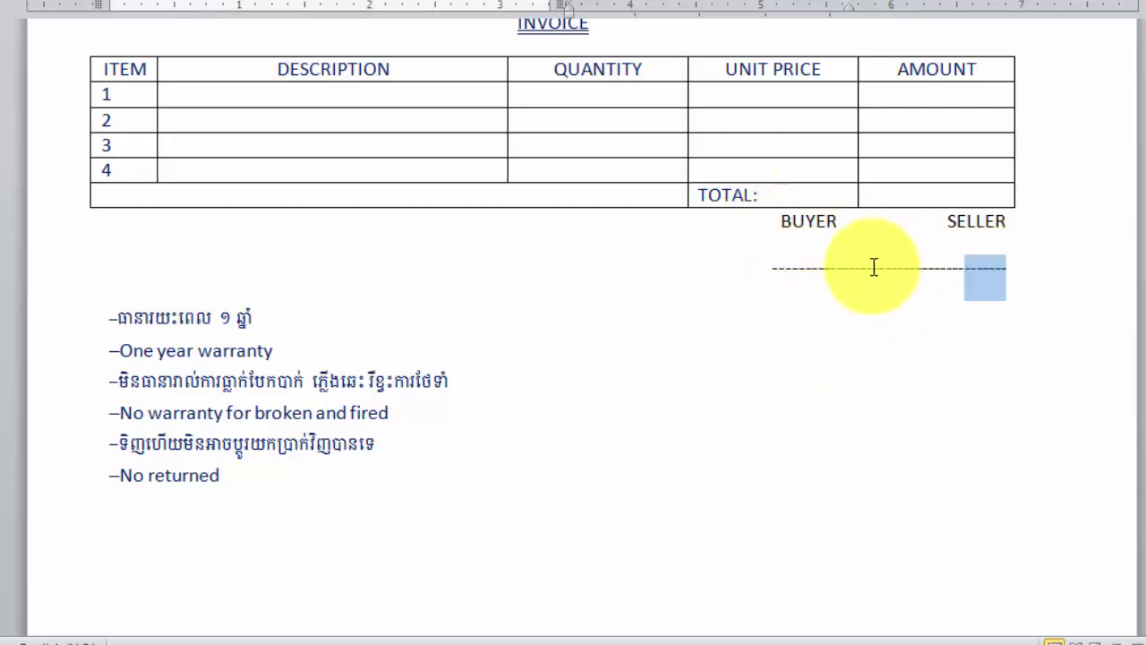
key("Delete")
Remove the extra space before '–One year warranty' to align the warranty lines
left_click(771, 315)
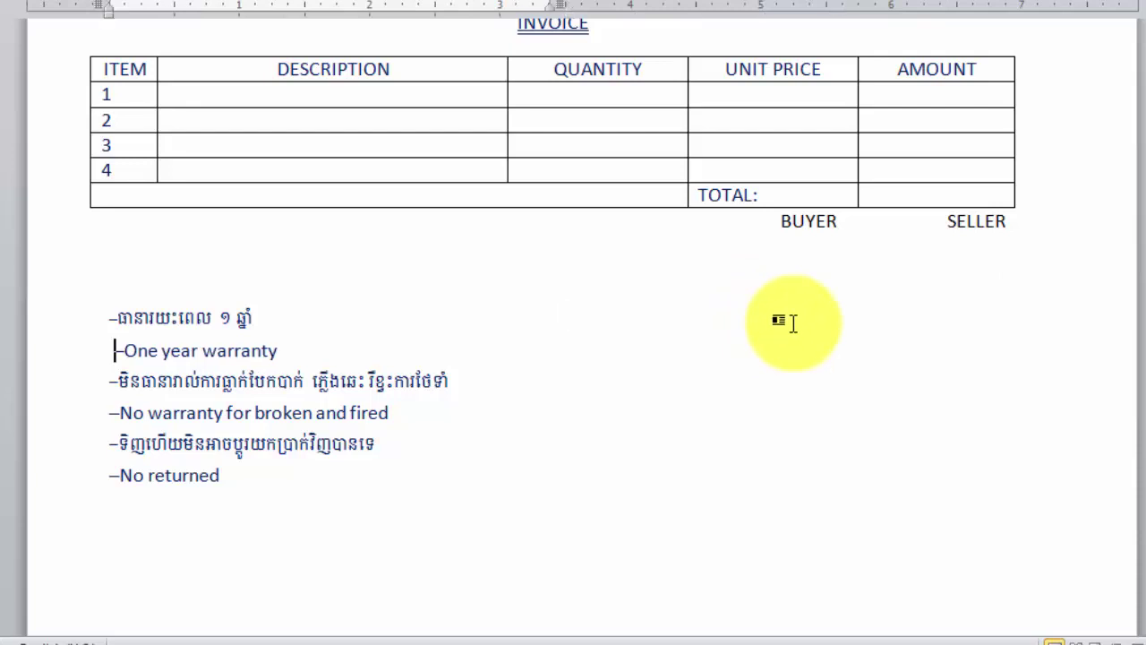
key("BackSpace")
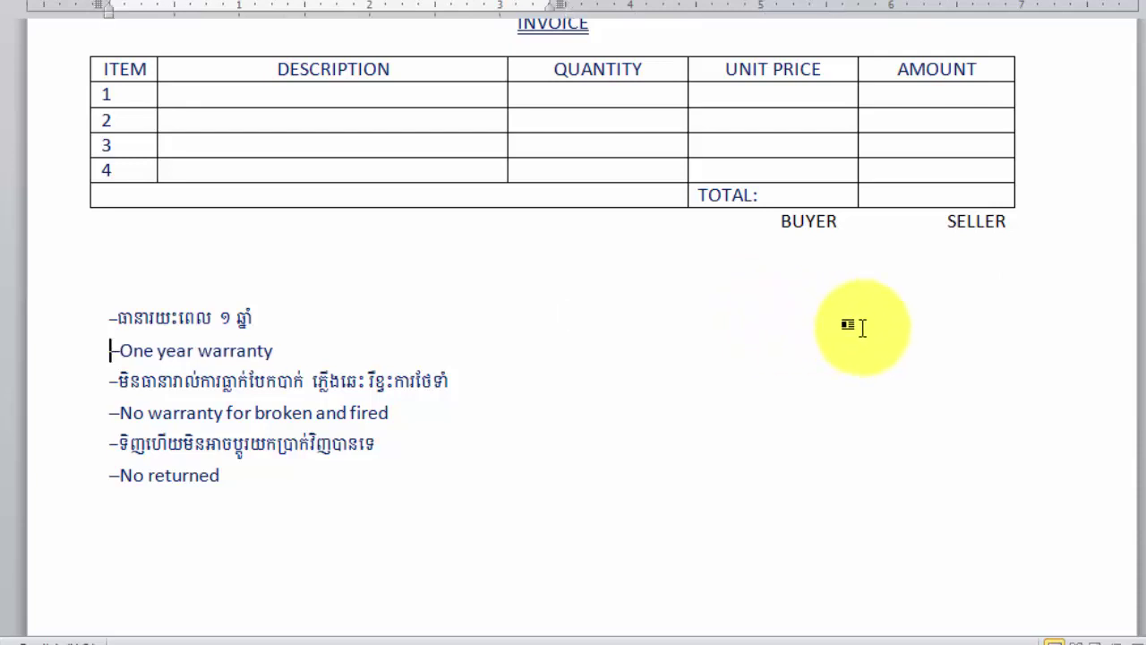
left_click(912, 322)
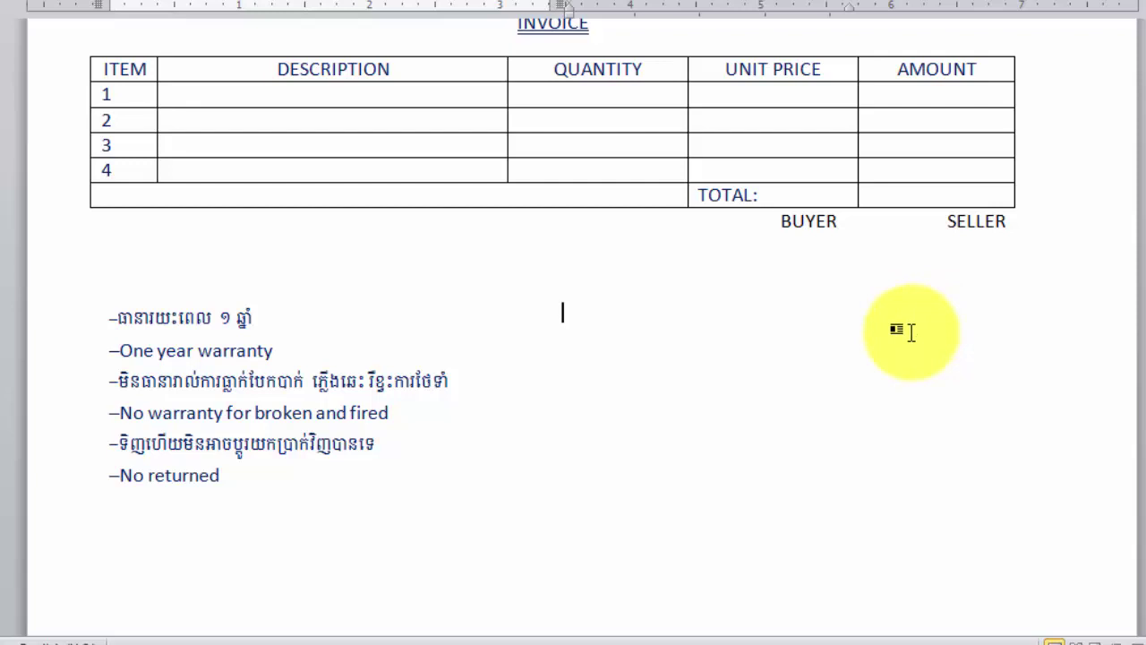
key("ctrl+z")
key("BackSpace")
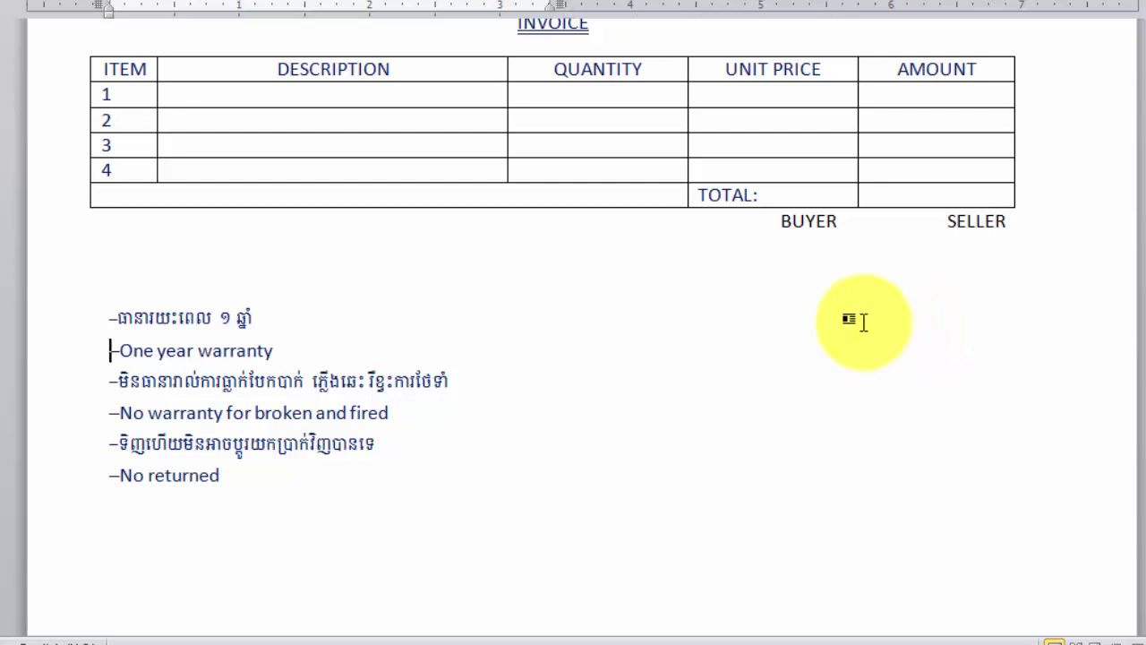
Paste the dashed signature line back beneath BUYER and SELLER
left_click(859, 318)
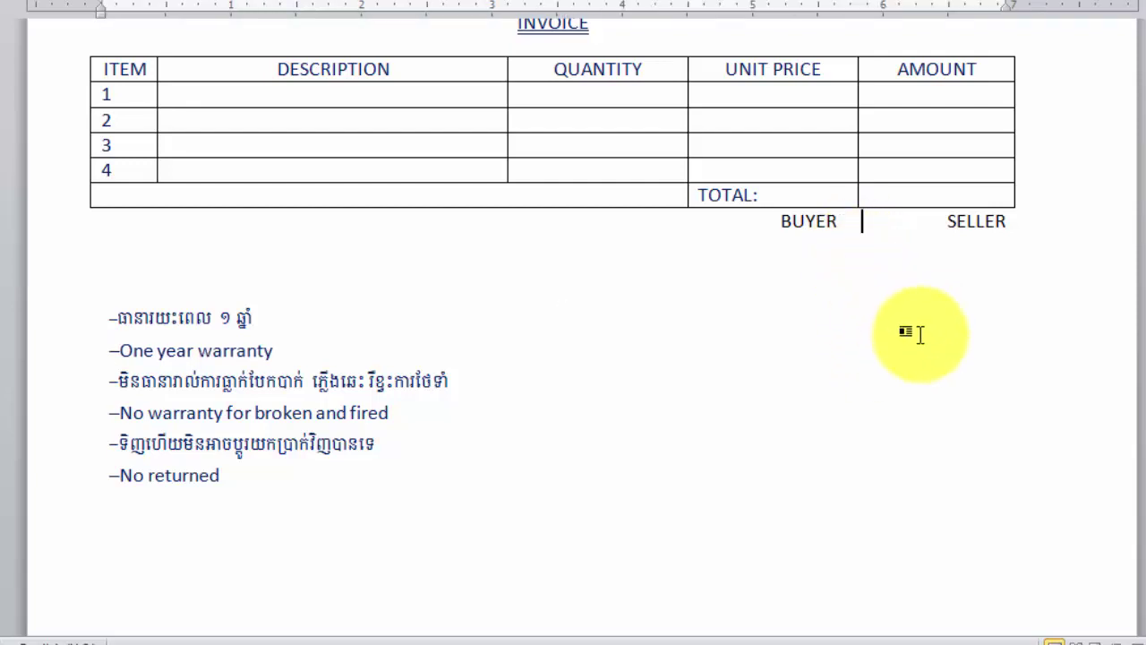
key("ctrl+v")
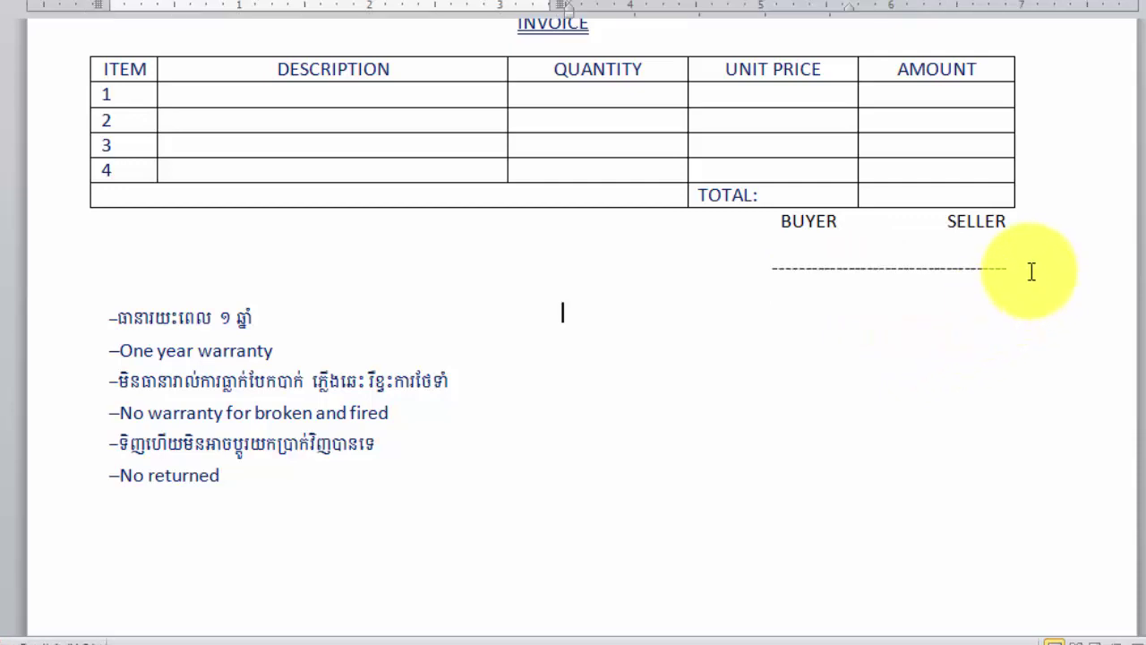
left_click(1008, 267)
left_click(779, 267)
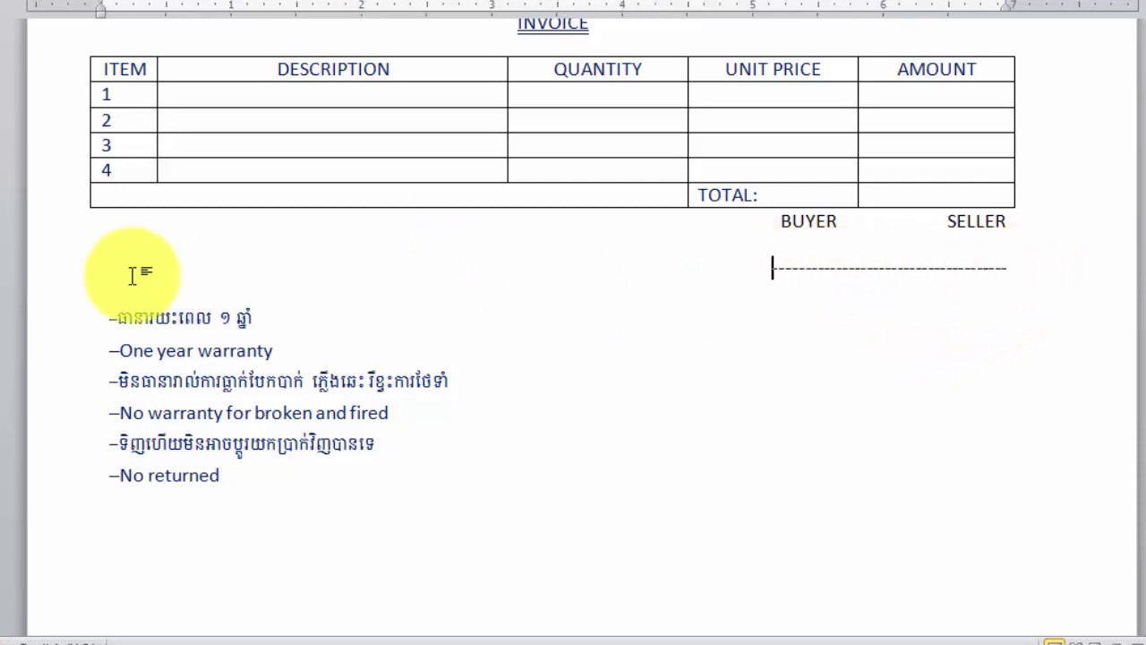
scroll(689, 439, "up", 3)
Try extending the warranty notes' right indent outward, then undo it
scroll(705, 461, "down", 1)
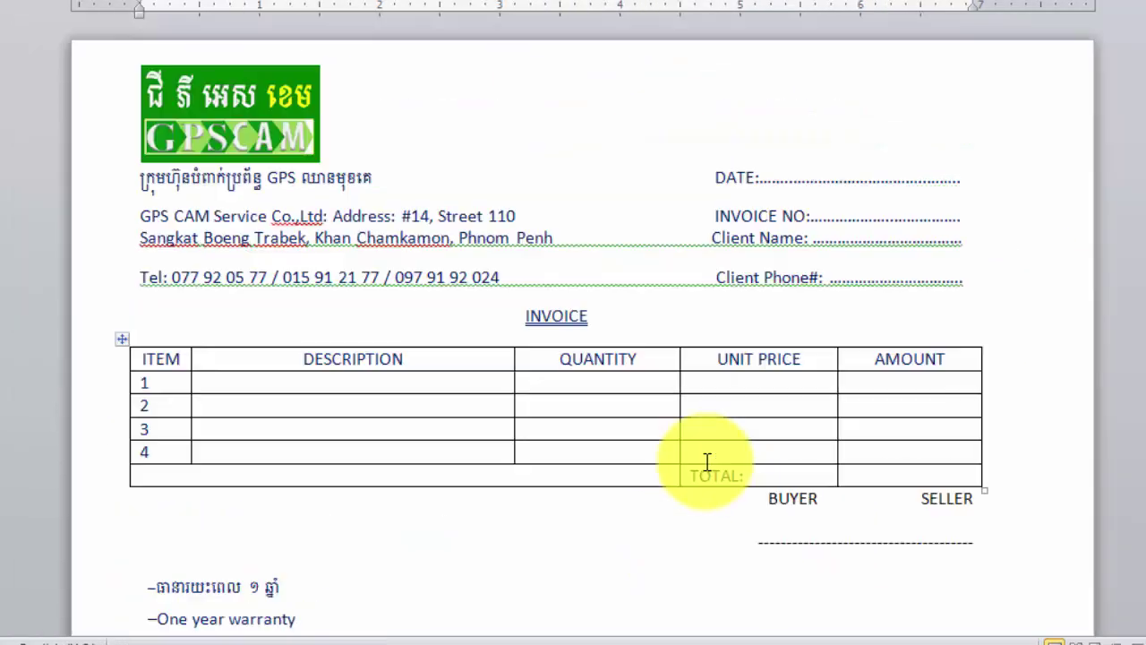
scroll(704, 461, "down", 1)
scroll(708, 460, "down", 1)
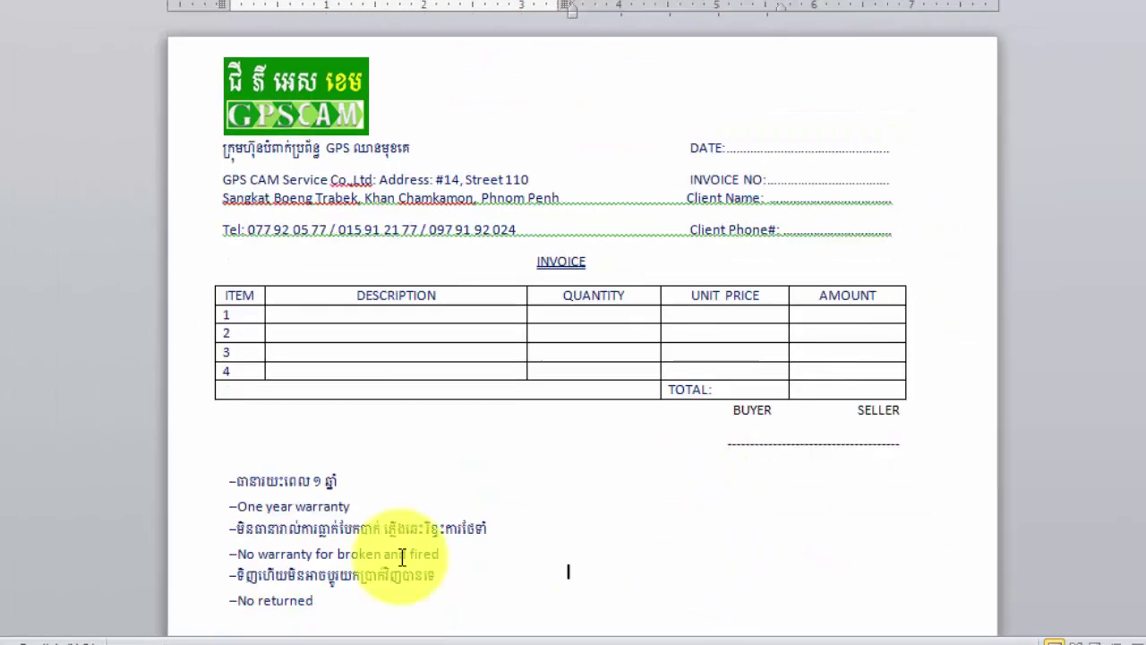
double_click(215, 467)
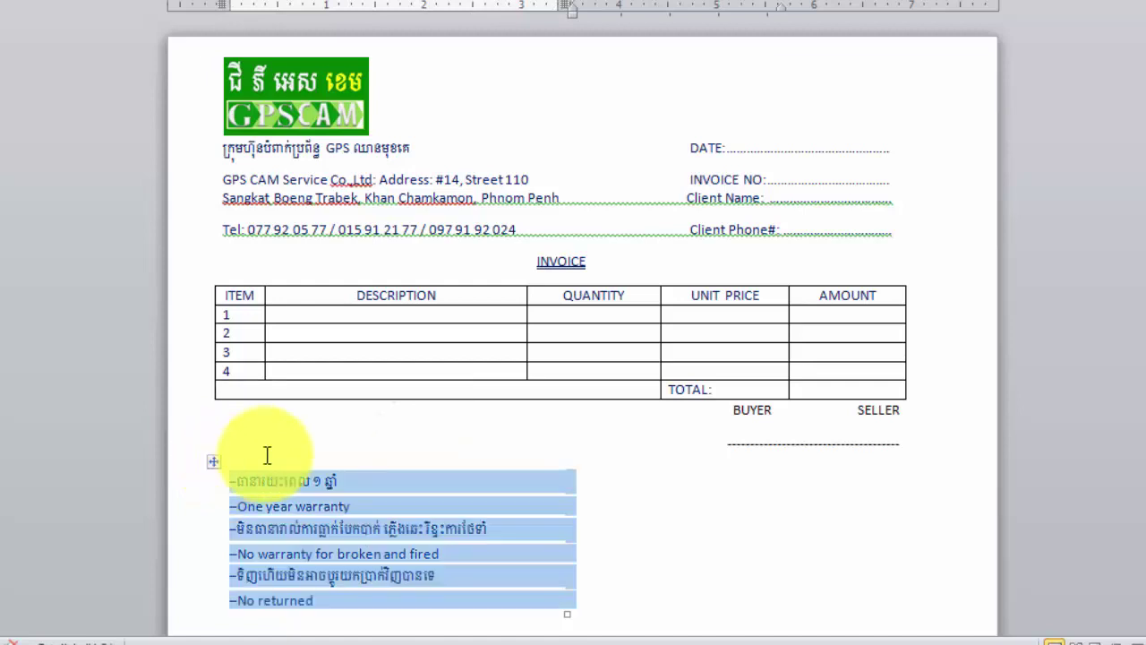
left_click(730, 475)
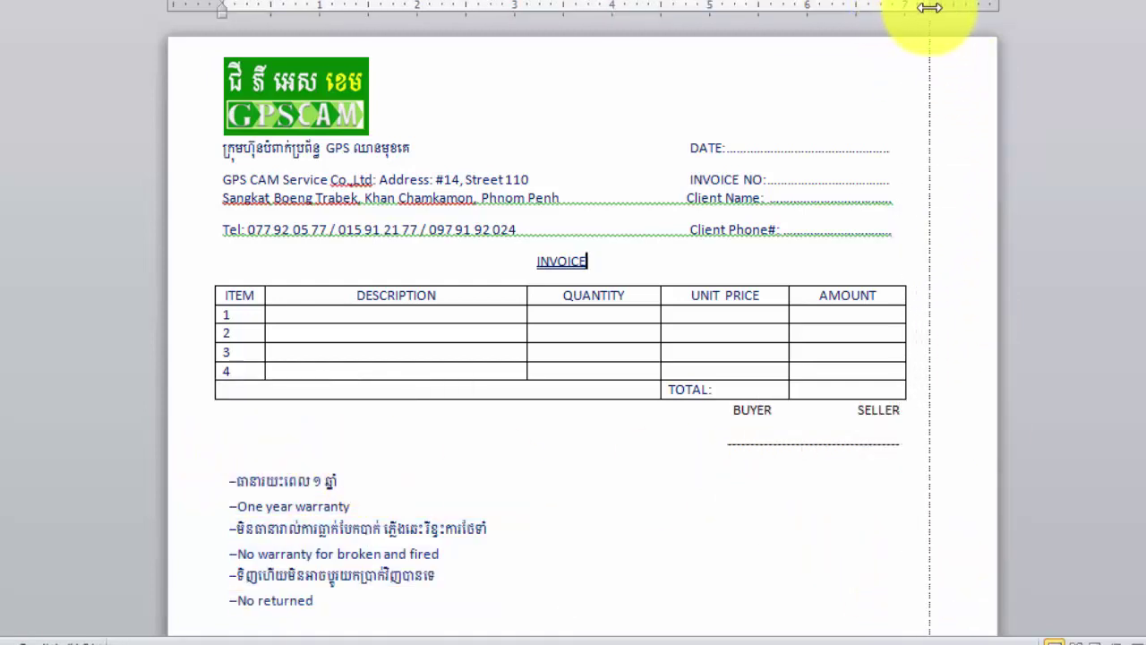
left_click_drag(930, 7, 929, 7)
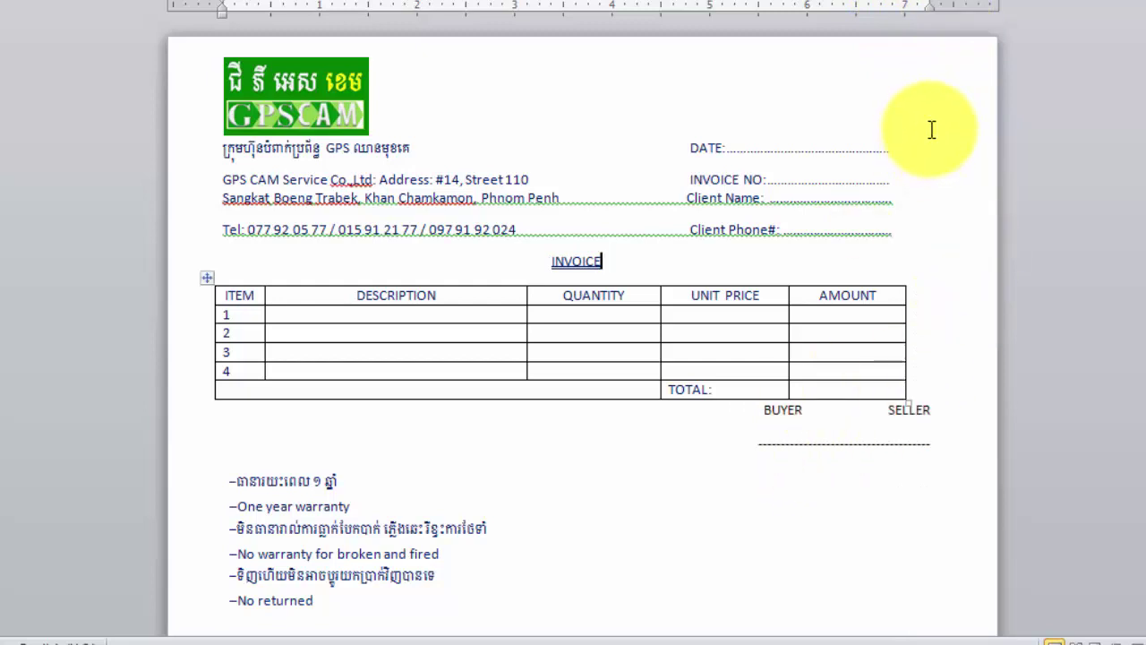
key("ctrl+z")
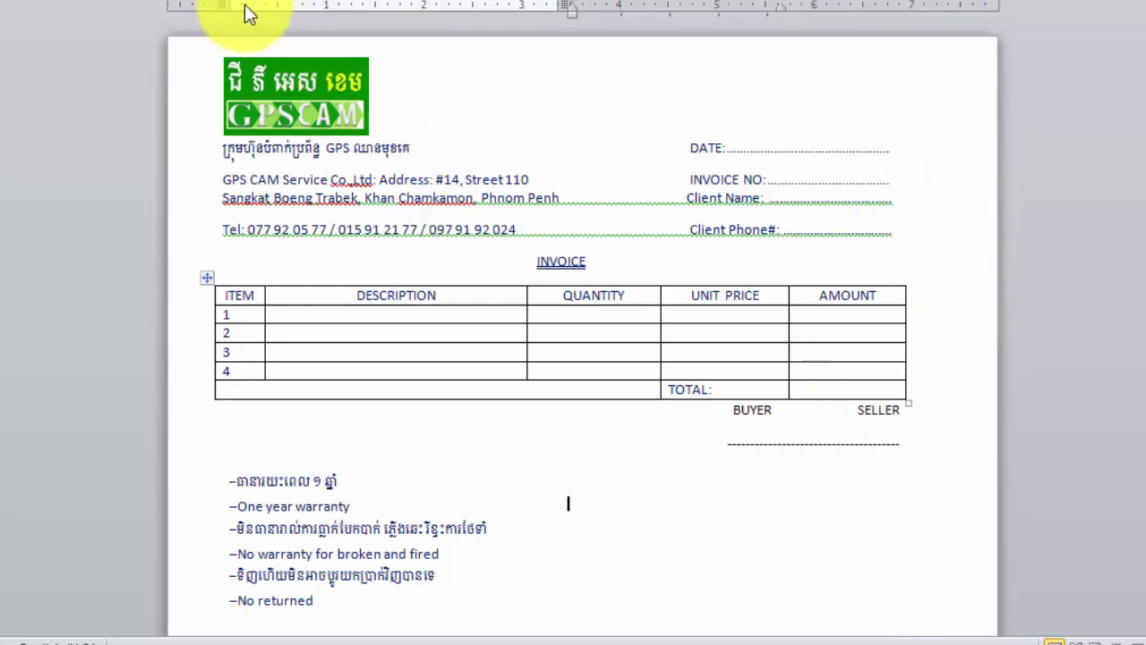
Drag the ruler's left and right indent markers outward to widen the invoice text
left_click(199, 148)
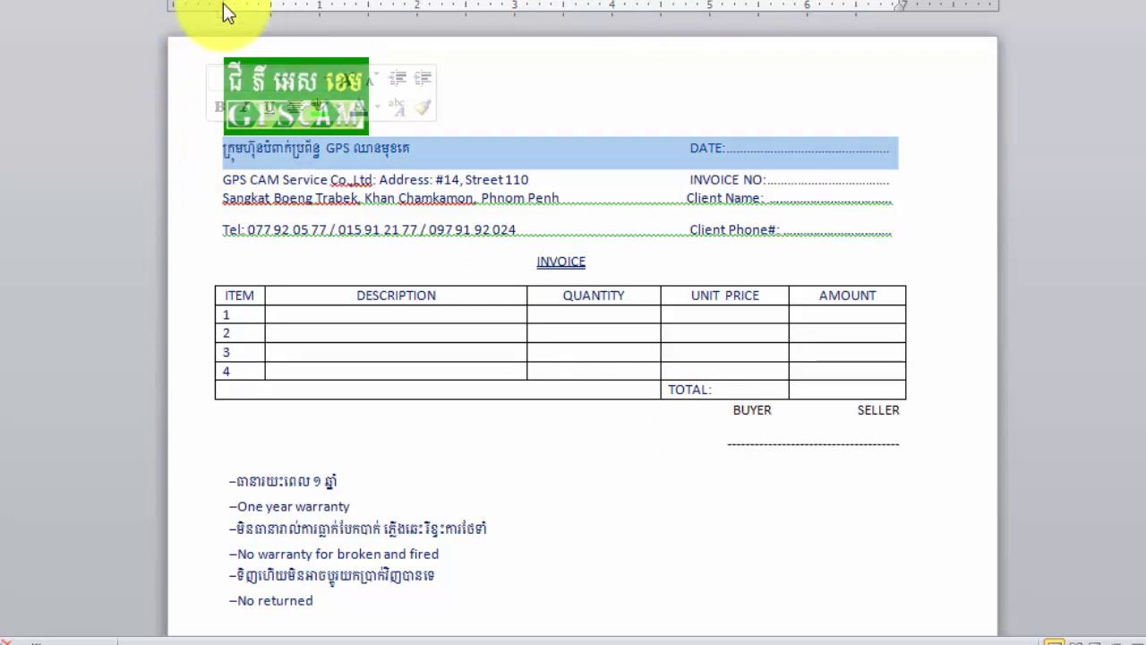
left_click_drag(224, 4, 252, 6)
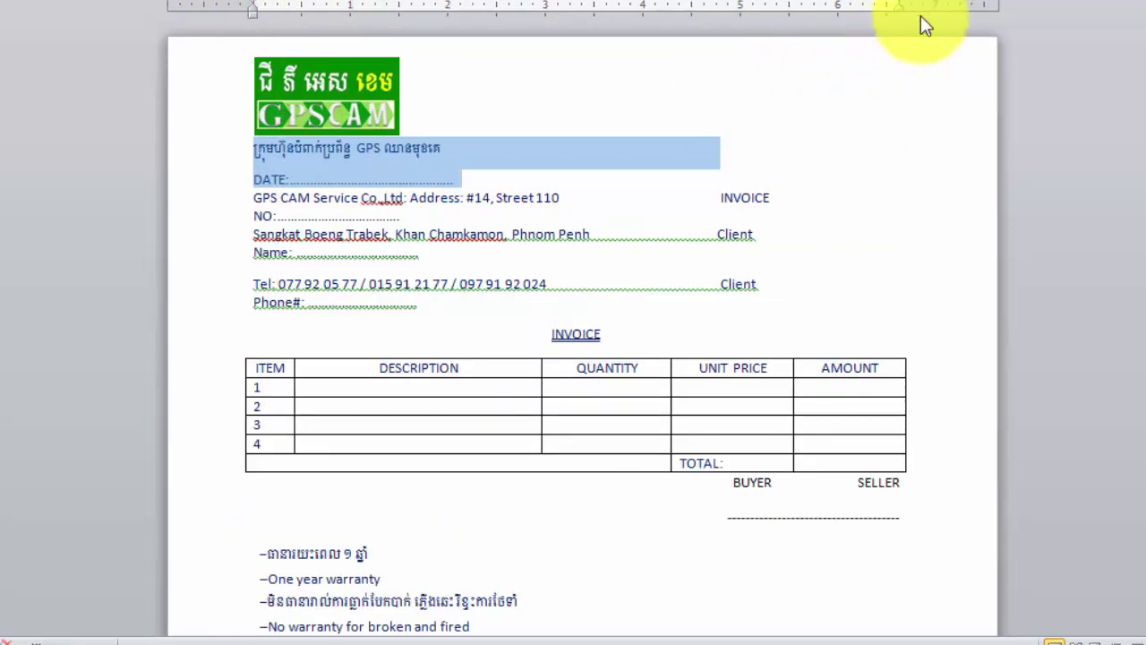
left_click_drag(901, 4, 925, 3)
left_click(684, 507)
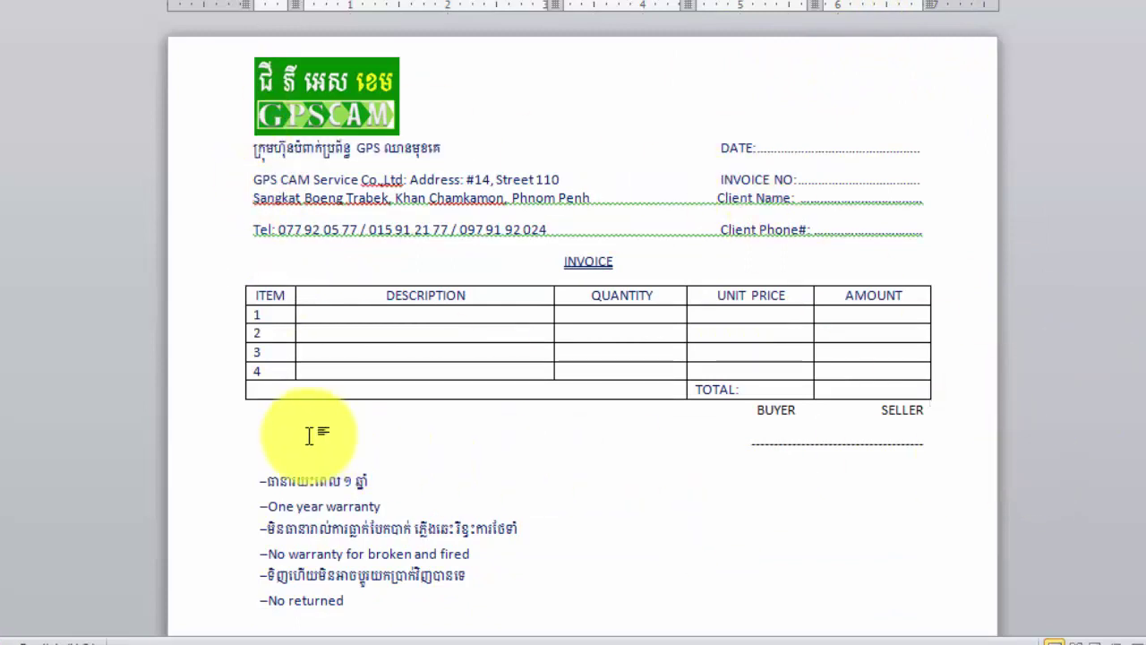
Drag the GPS CAM logo to the top centre of the invoice, above the header line
left_click(798, 479)
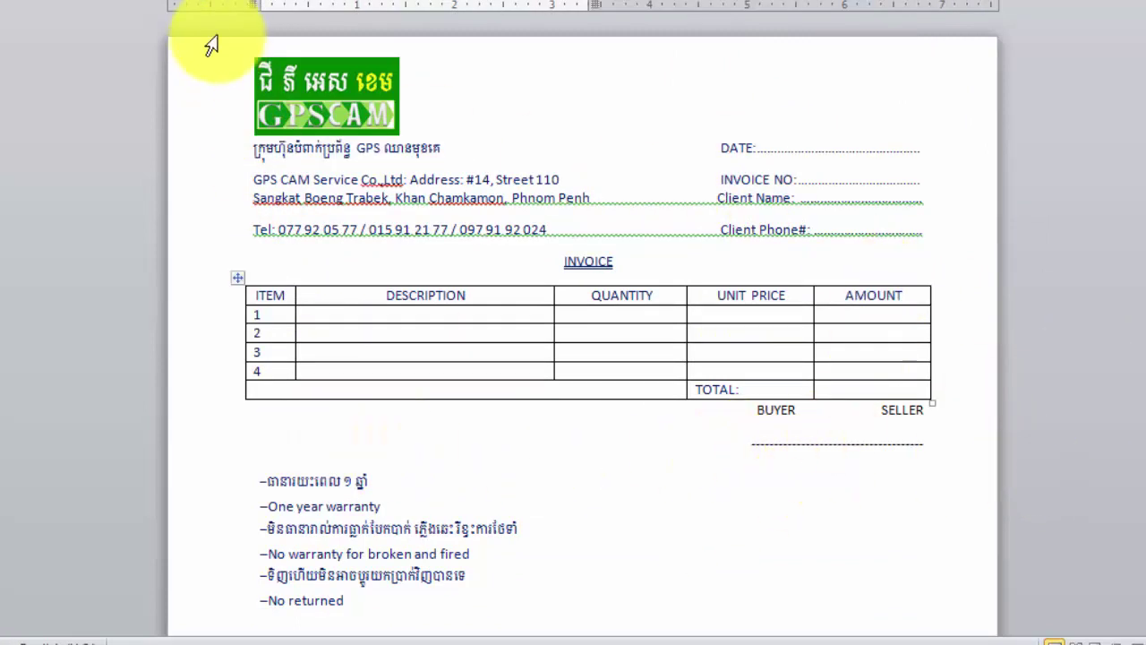
left_click(309, 92)
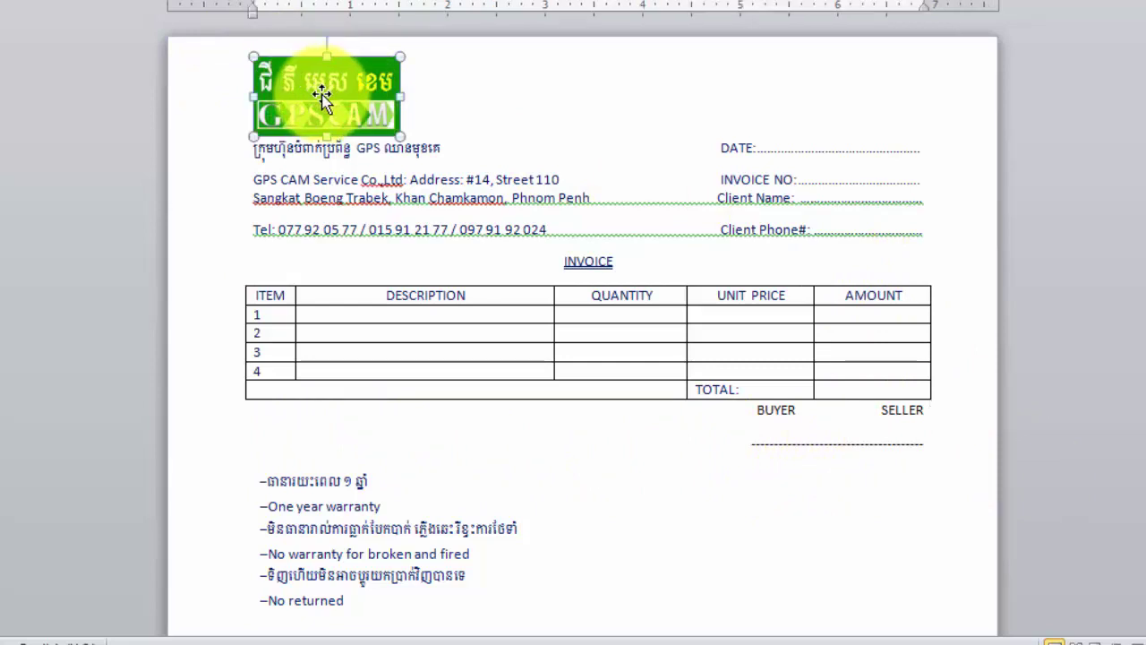
mouse_move(309, 92)
left_mouse_down()
mouse_move(619, 117)
mouse_move(611, 128)
left_mouse_up()
left_click(1129, 148)
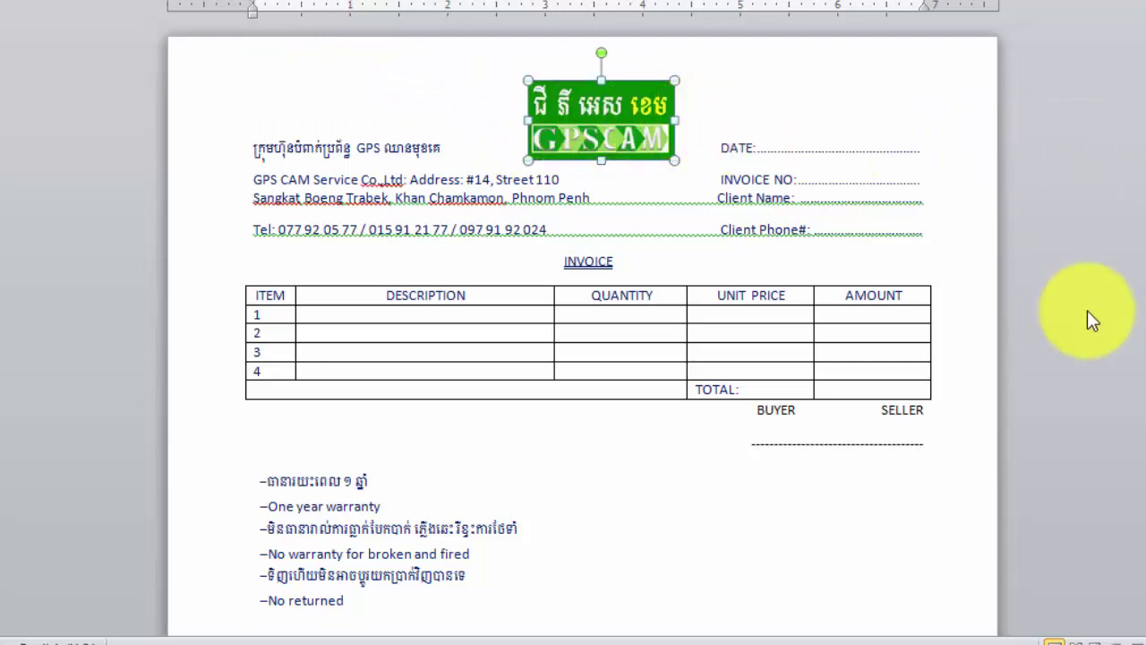
Place the cursor on the signature line and scroll down past the warranty notes
scroll(1074, 347, "up", 5, "ctrl")
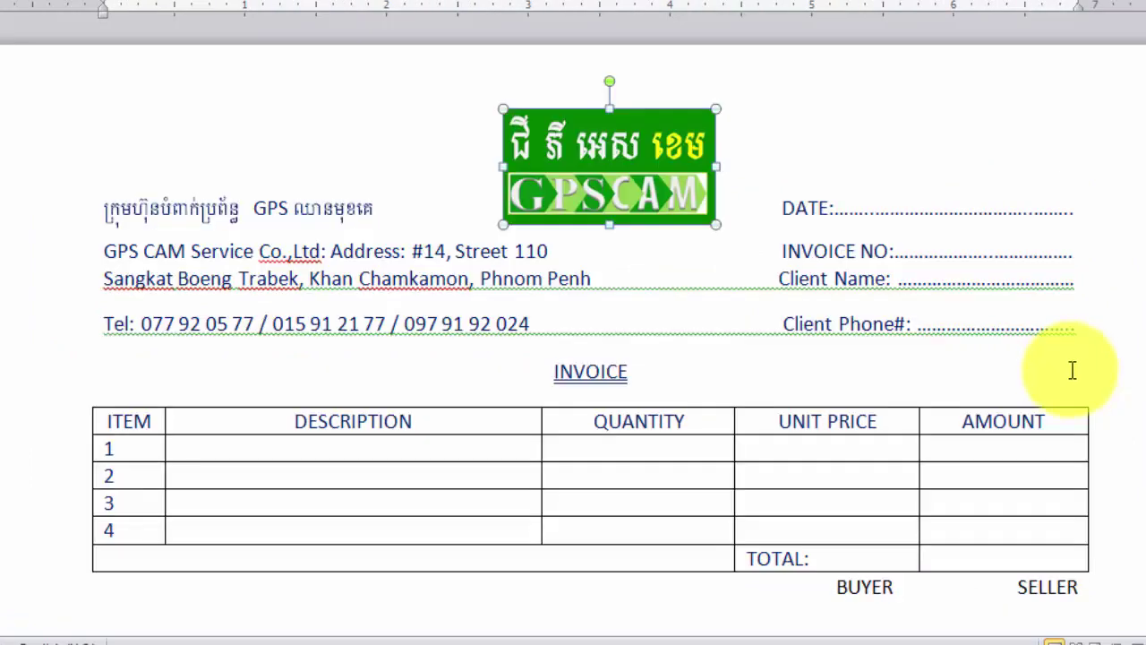
scroll(1071, 369, "down", 1)
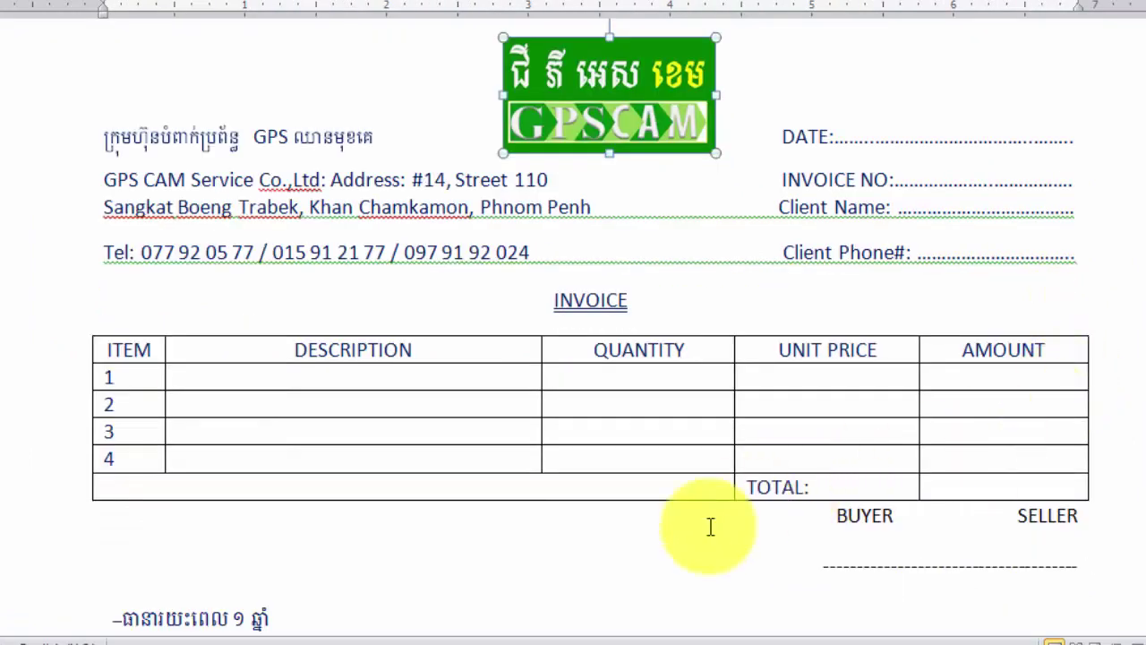
left_click(624, 564)
scroll(643, 552, "down", 6)
scroll(637, 486, "down", 2, "ctrl")
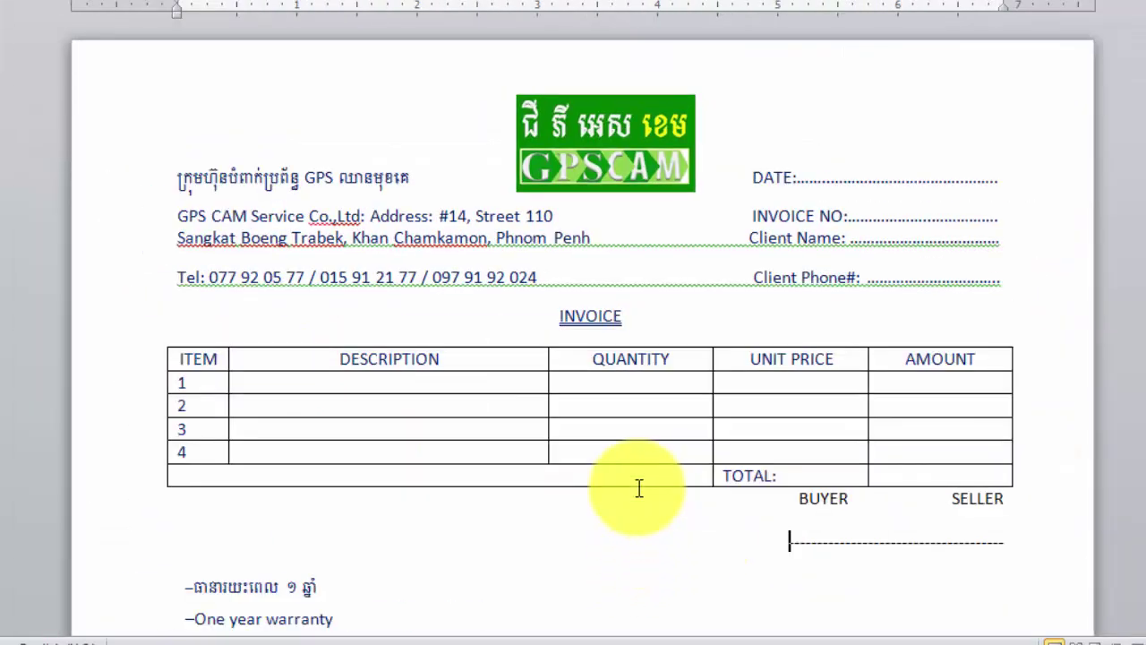
scroll(636, 486, "down", 3)
scroll(639, 487, "down", 3)
Insert a page break below the warranty notes with Ctrl+Enter, then switch to the New-Invoice(Sample) Excel window
left_click(542, 466)
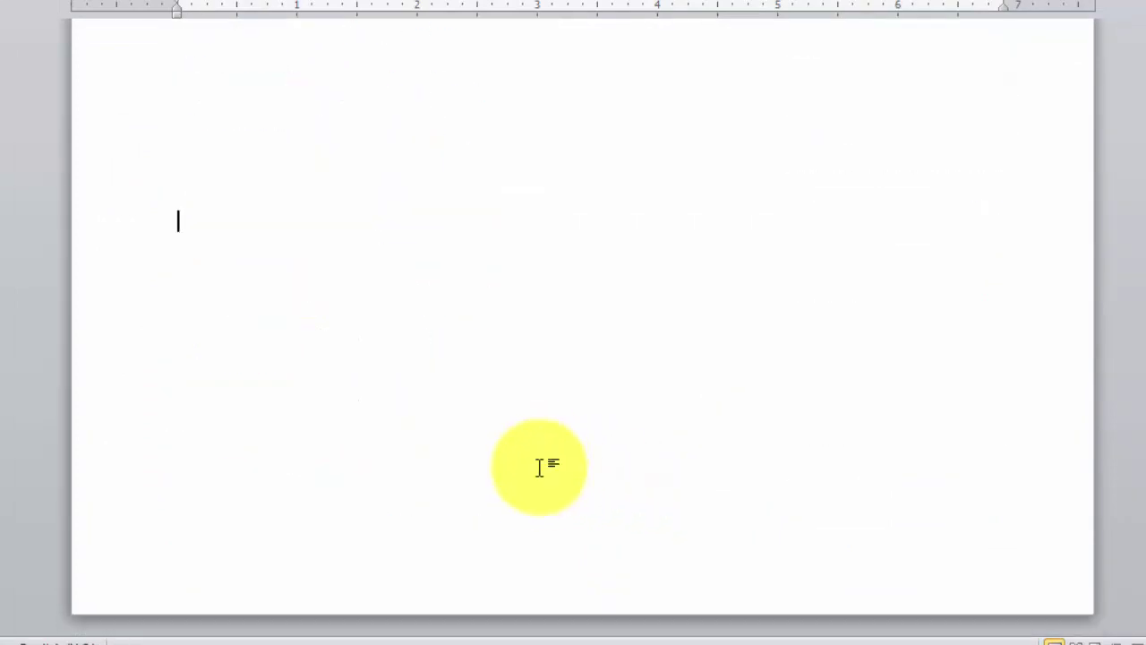
key("ctrl+Return")
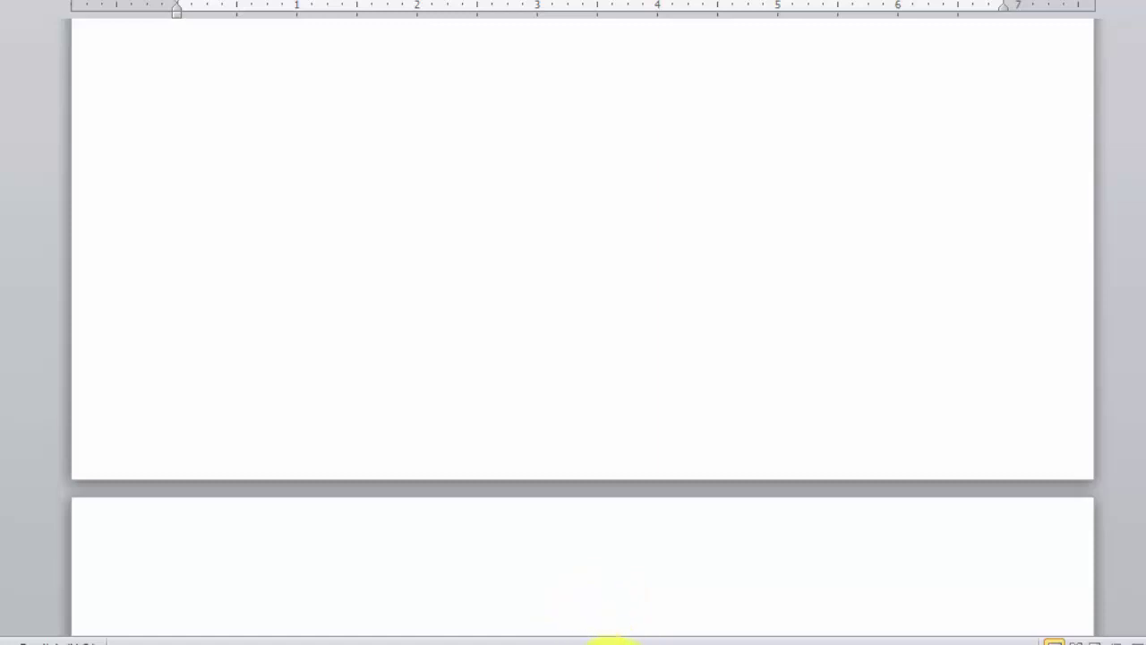
mouse_move(670, 641)
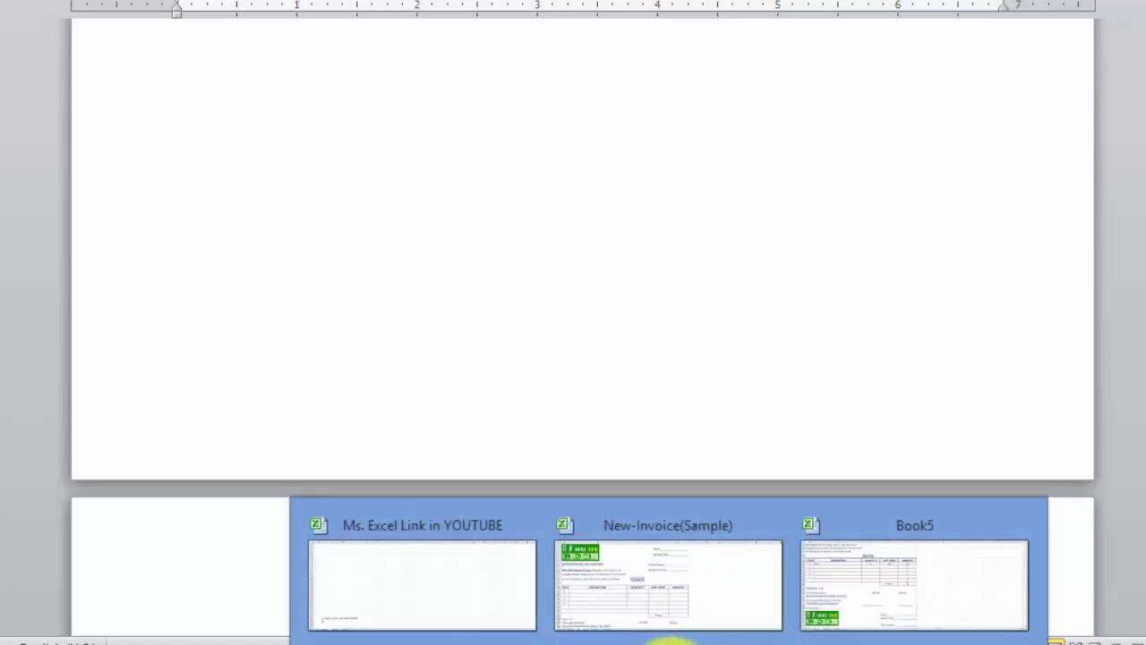
key("ctrl+v")
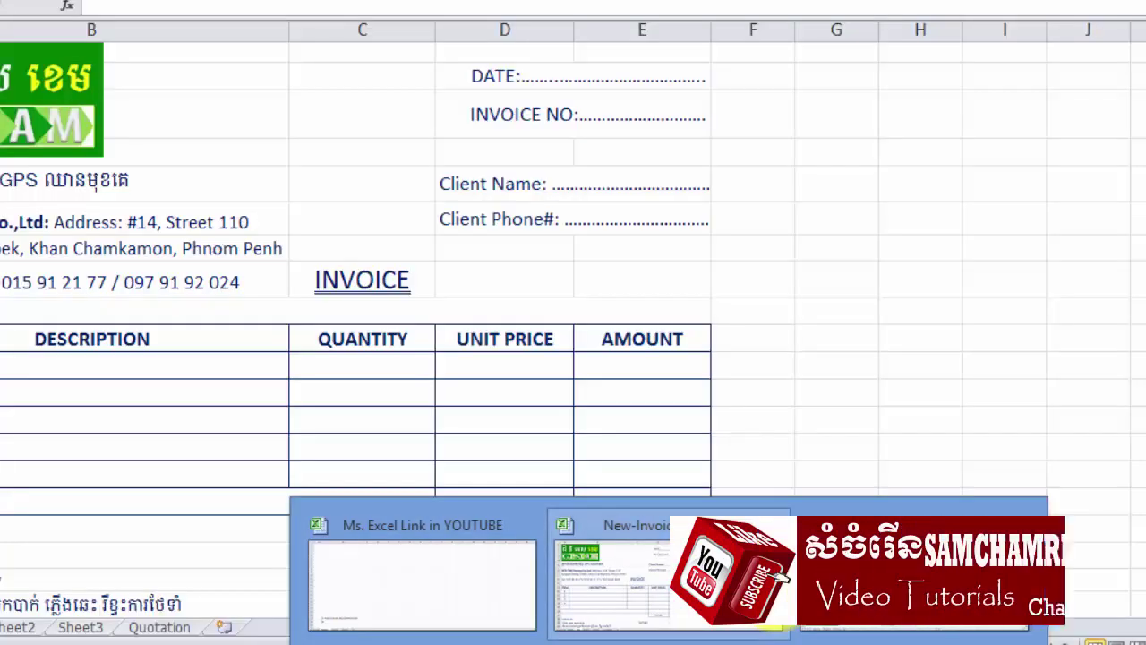
Bring the New-Invoice(Sample) workbook forward and select A1:E23 on the Car sheet
left_click(627, 578)
left_click(914, 399)
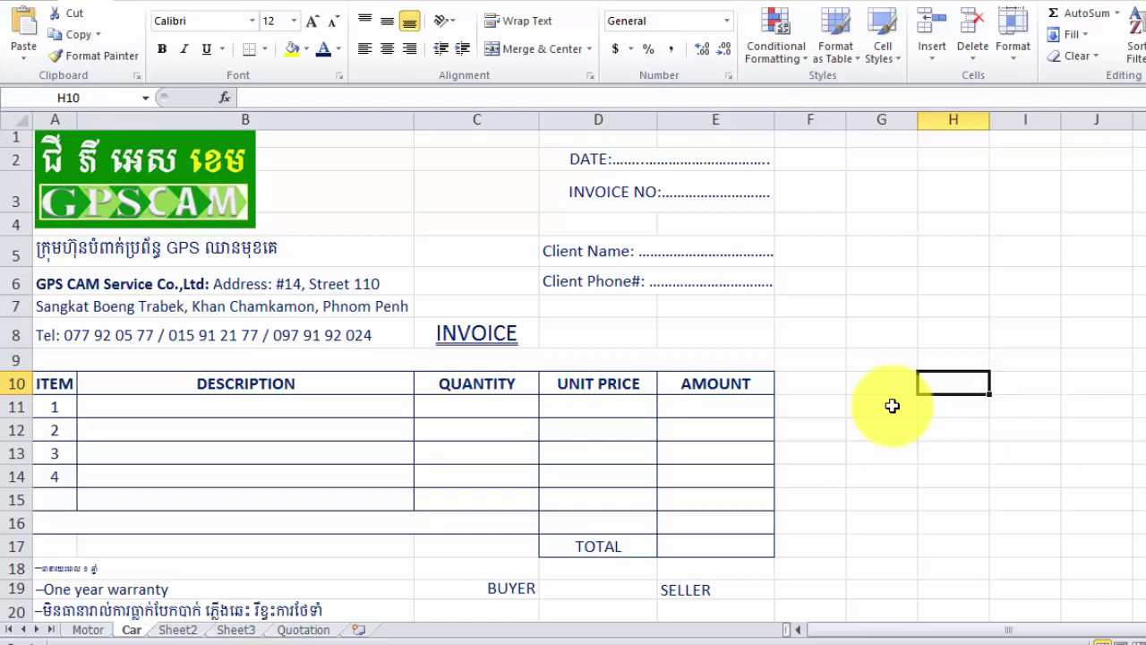
scroll(869, 421, "down", 1)
scroll(634, 522, "down", 1)
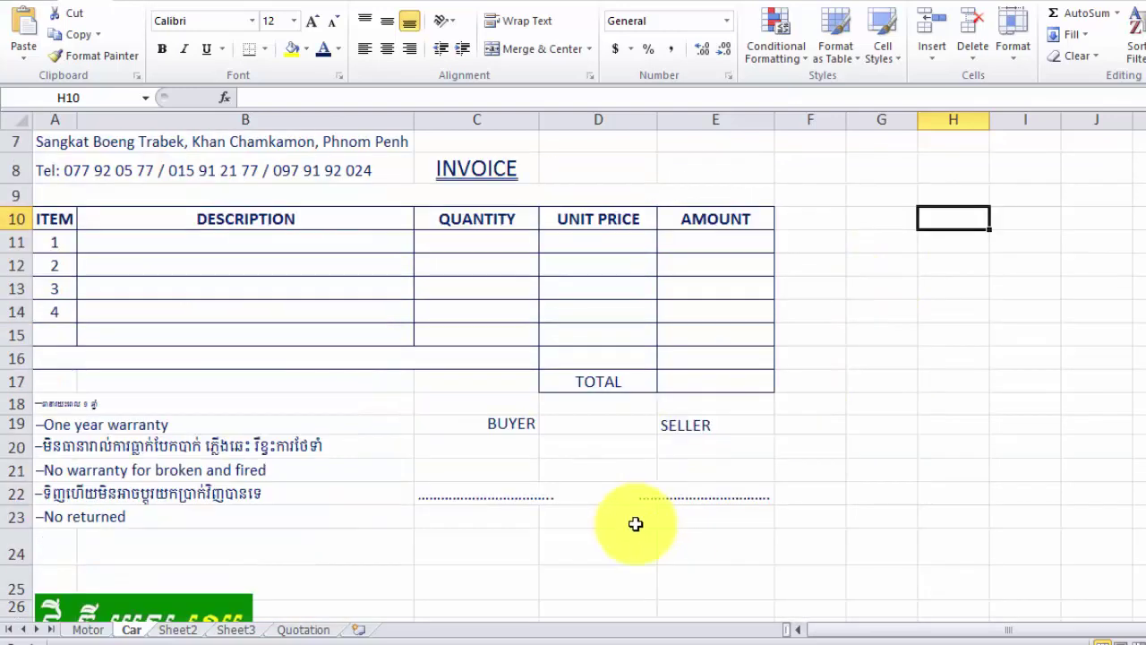
mouse_move(714, 516)
left_mouse_down()
mouse_move(8, 94)
mouse_move(43, 119)
left_mouse_up()
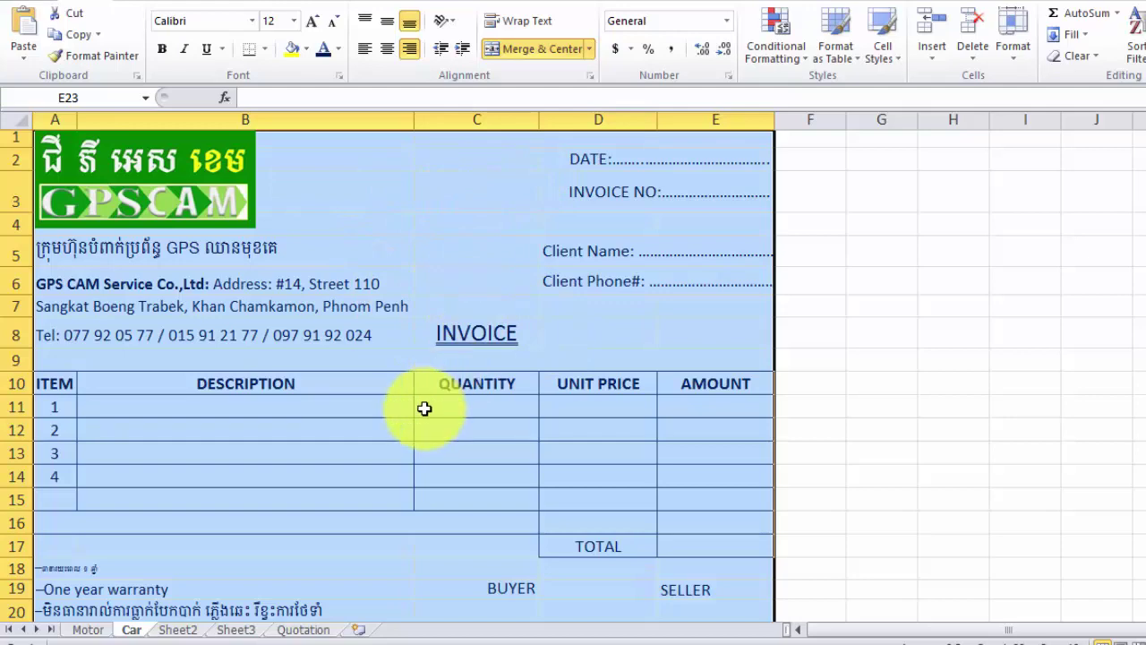
Copy the selected invoice range and return to the Word document
right_click(368, 253)
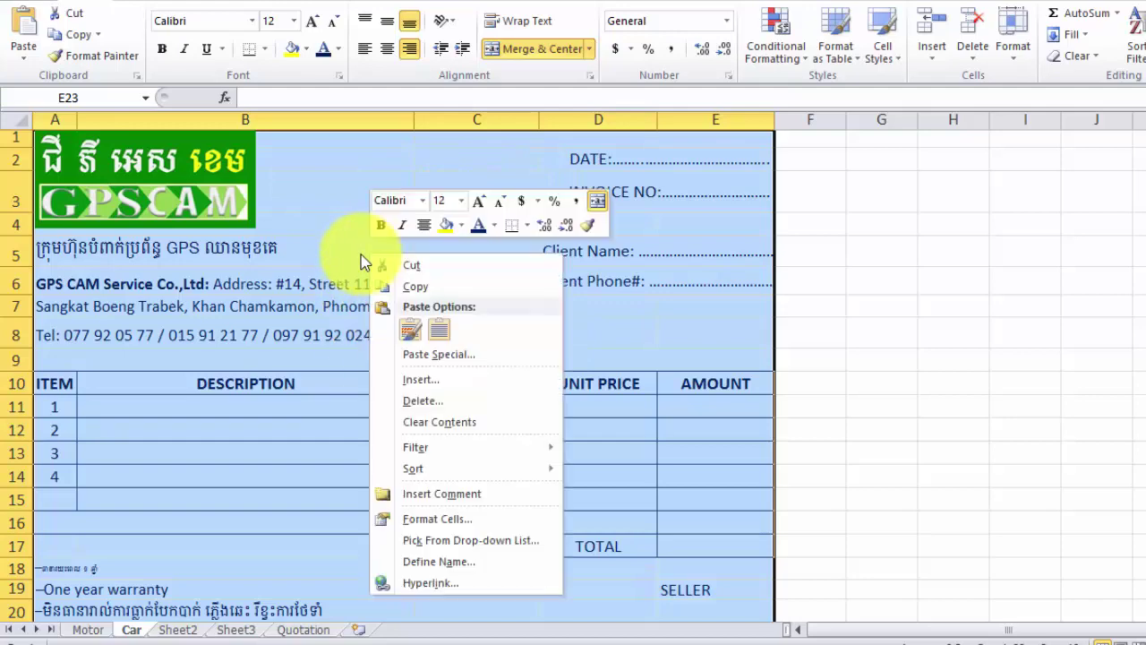
left_click(398, 283)
scroll(399, 283, "down", 4)
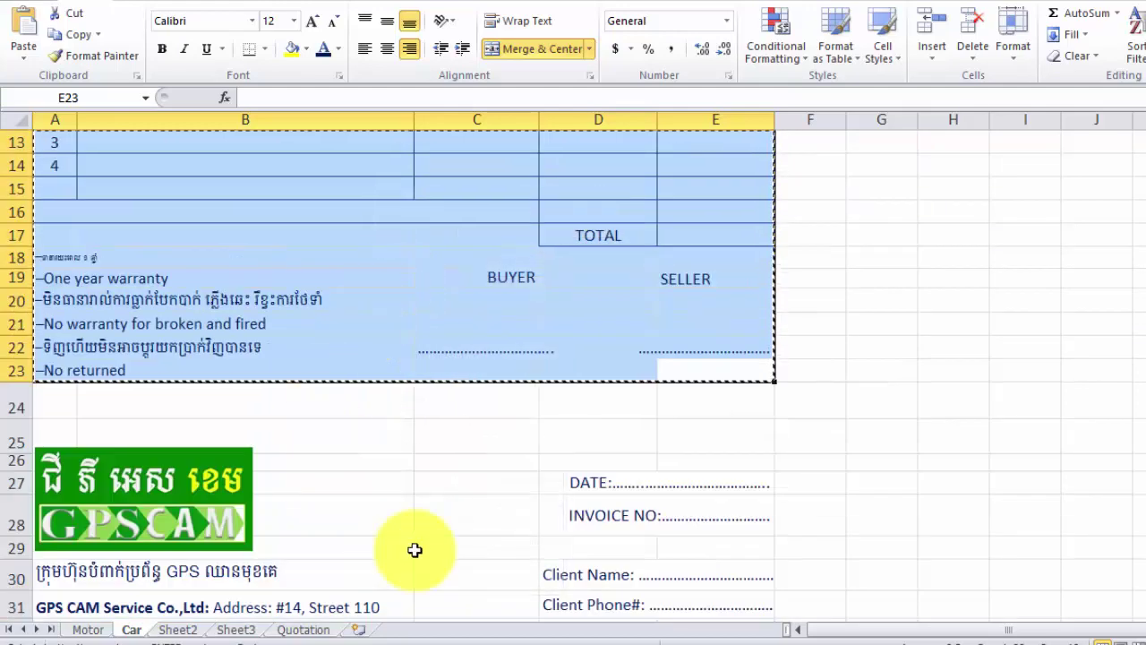
key("alt+Tab")
scroll(558, 552, "down", 10)
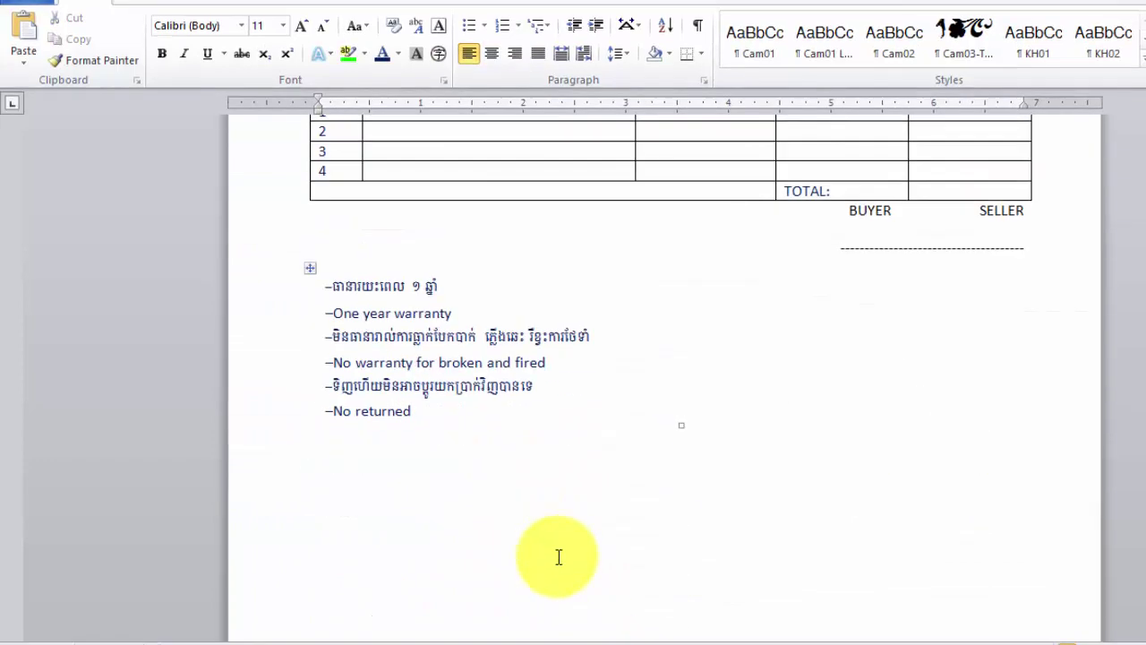
On the blank page, use Paste Special and choose Microsoft Excel Worksheet Object for the copied range
left_click(333, 464)
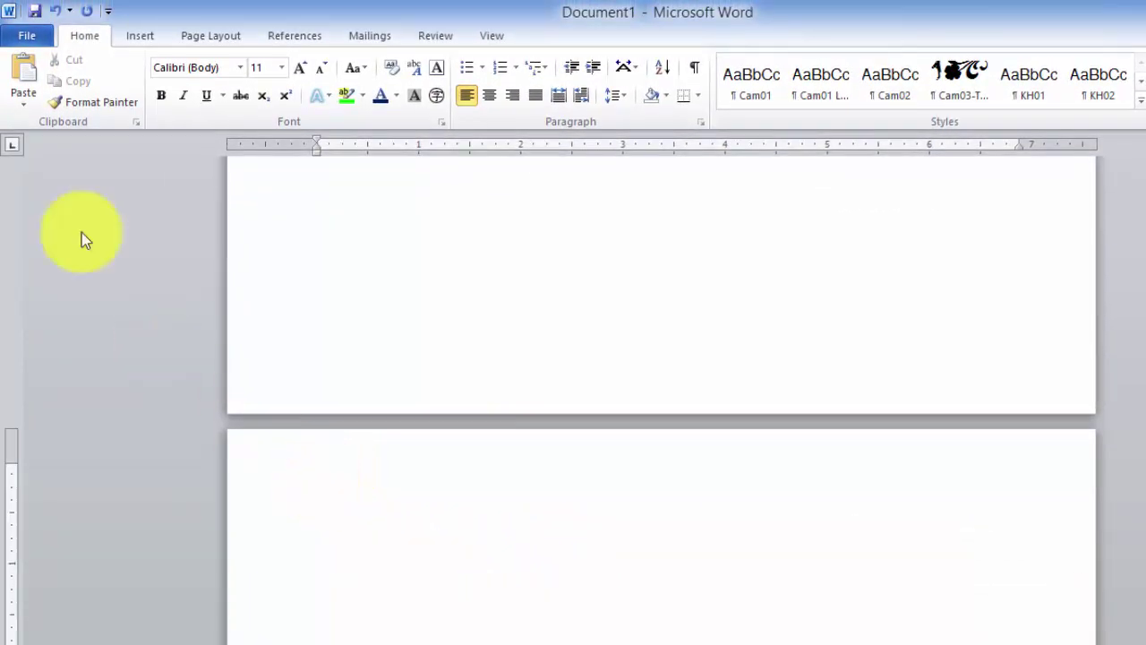
left_click(26, 110)
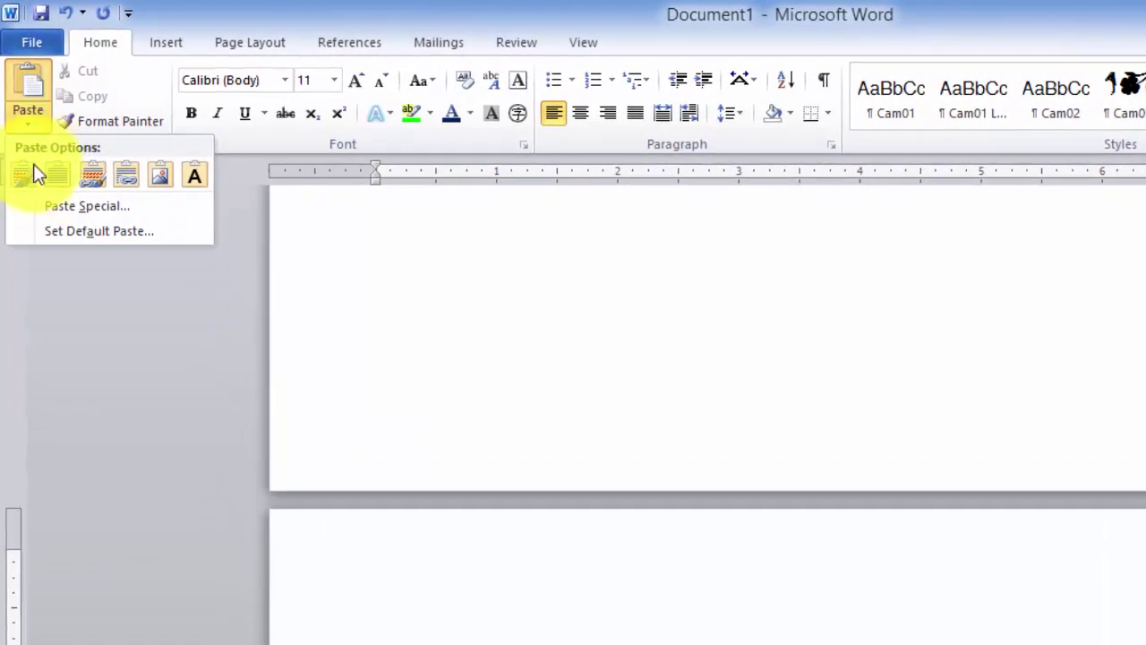
left_click(83, 210)
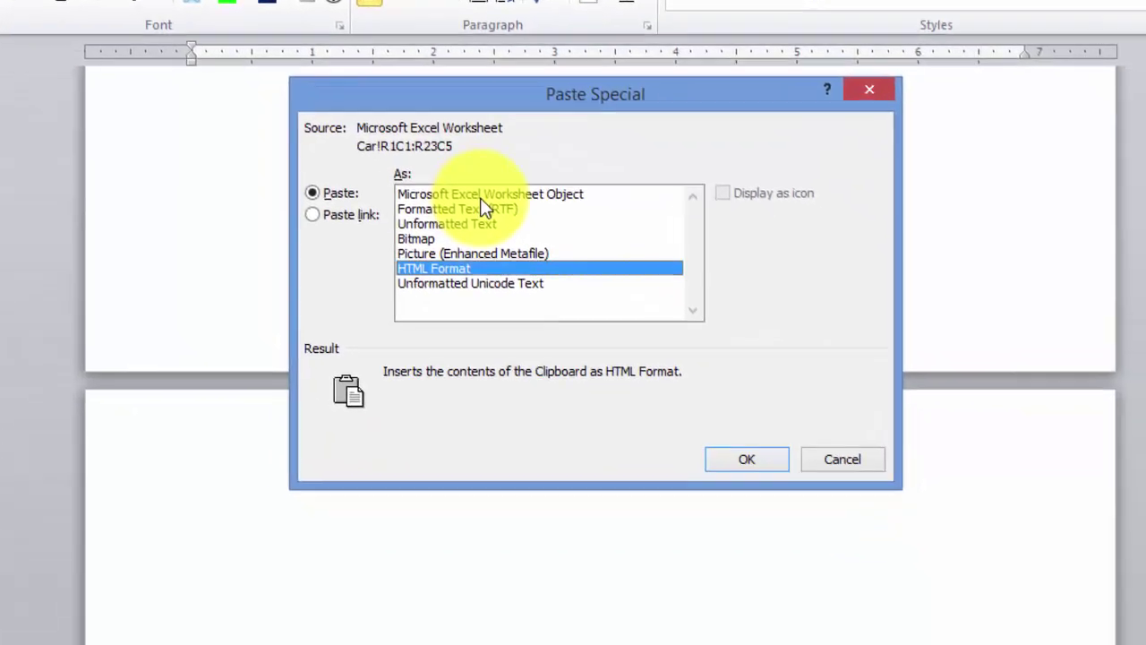
left_click(666, 315)
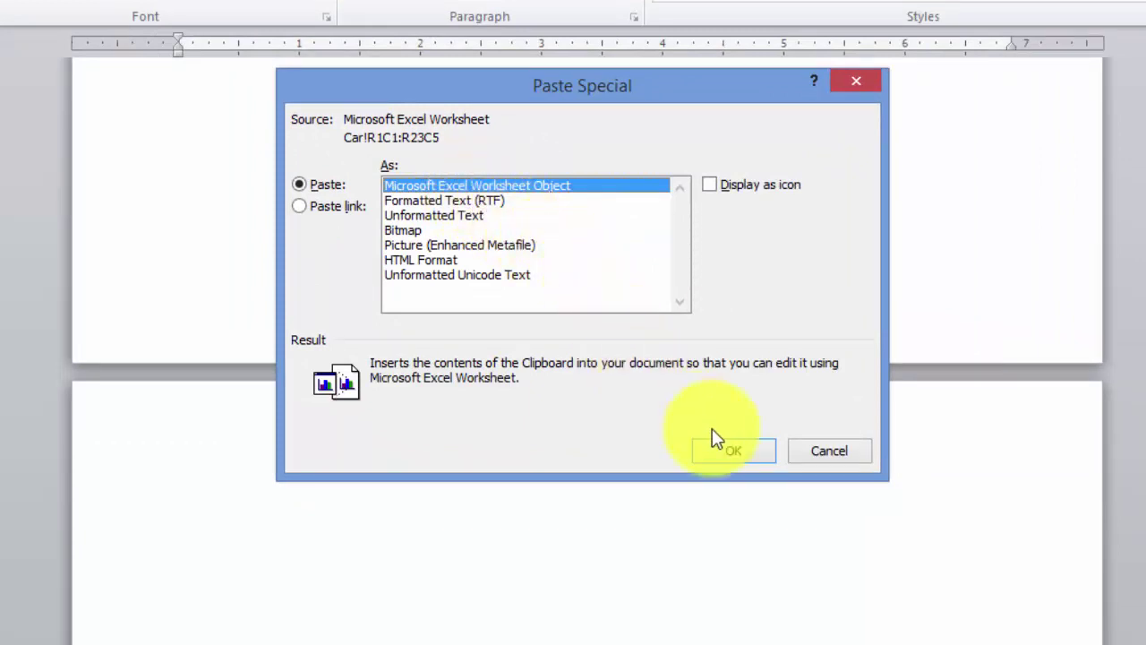
Confirm the paste so the invoice is embedded as an Excel worksheet object
left_click(735, 450)
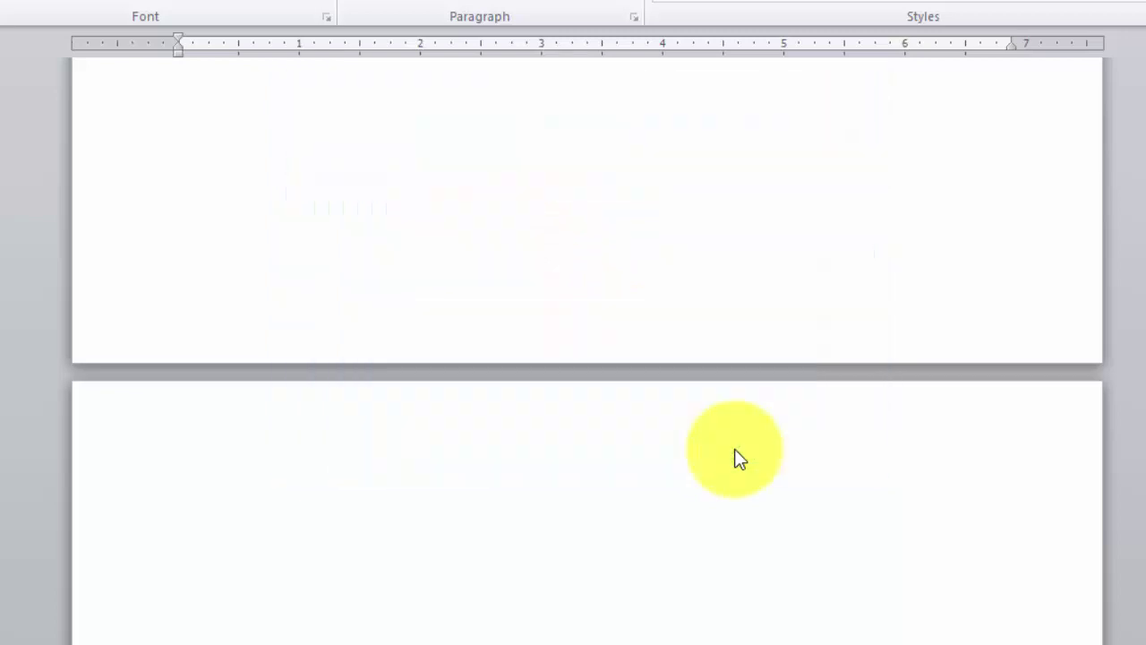
scroll(690, 362, "up", 1)
scroll(690, 362, "up", 3)
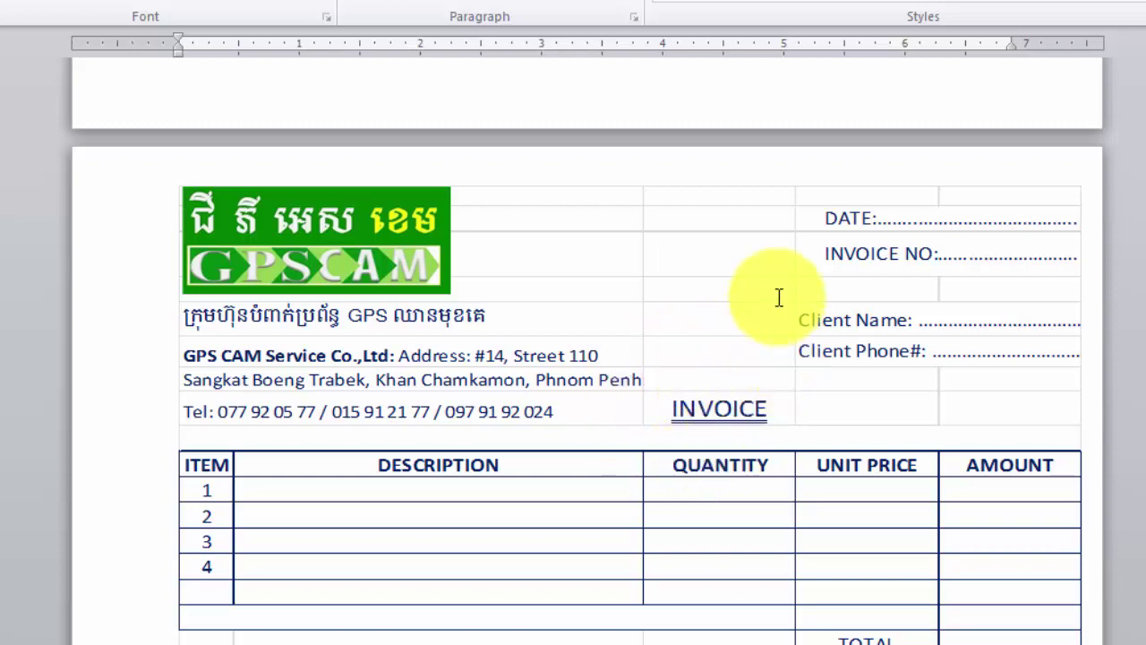
Pull the embedded invoice's right edge inward so it sits within the page margins
left_click(1057, 205)
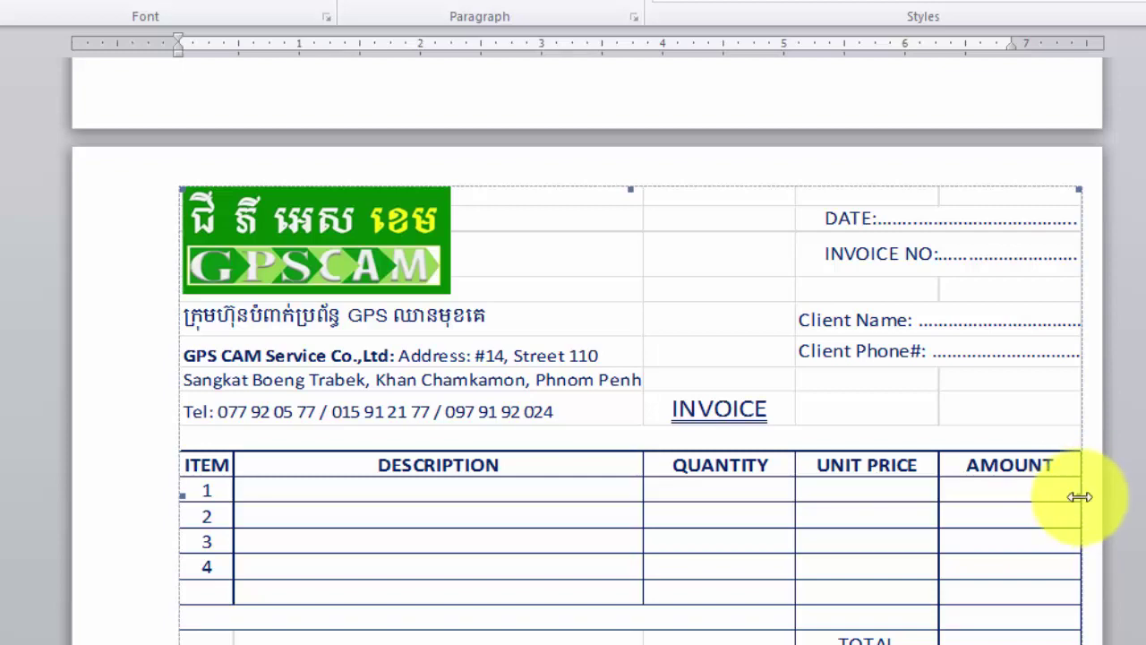
left_click_drag(1075, 494, 1032, 502)
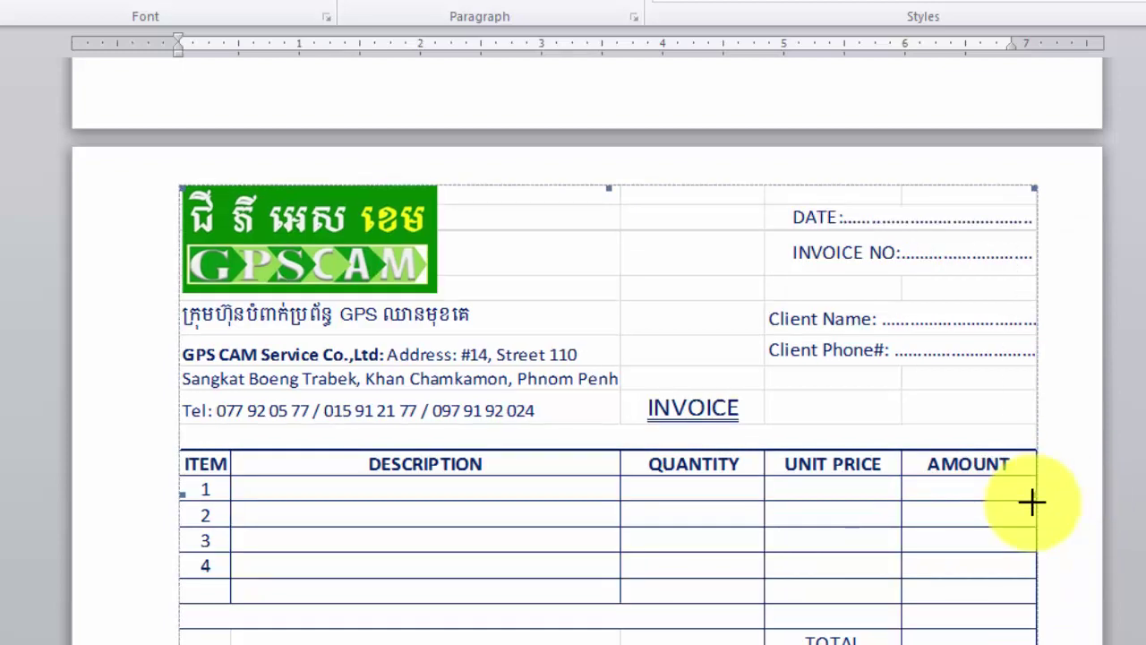
left_click_drag(1034, 495, 1002, 498)
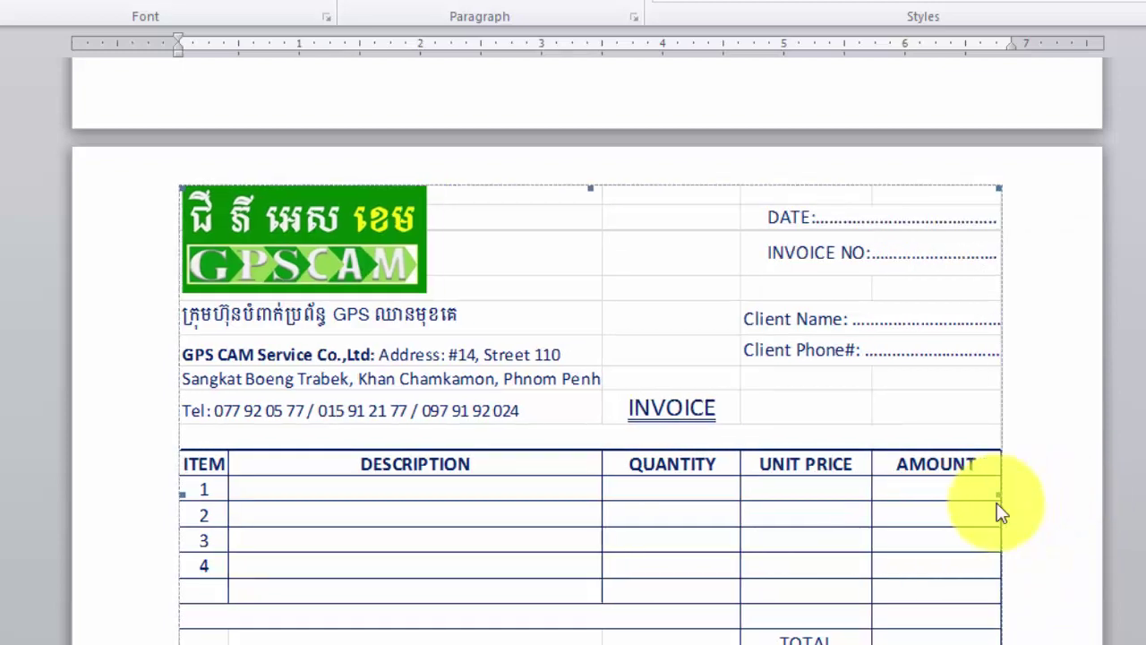
scroll(996, 502, "down", 5)
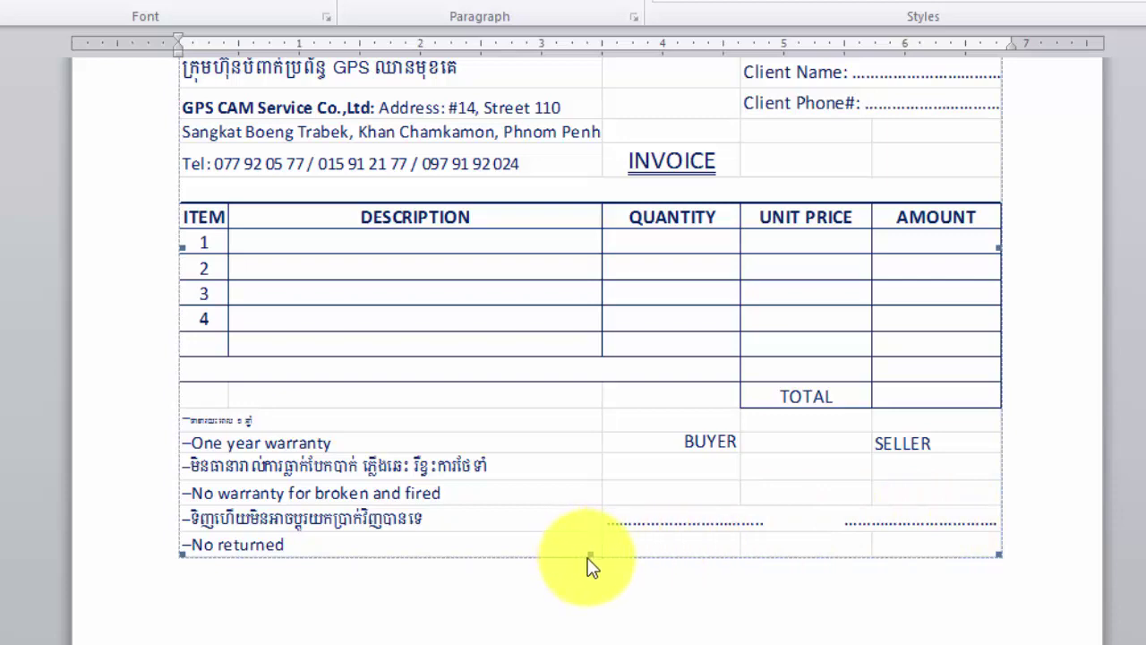
scroll(584, 515, "up", 5)
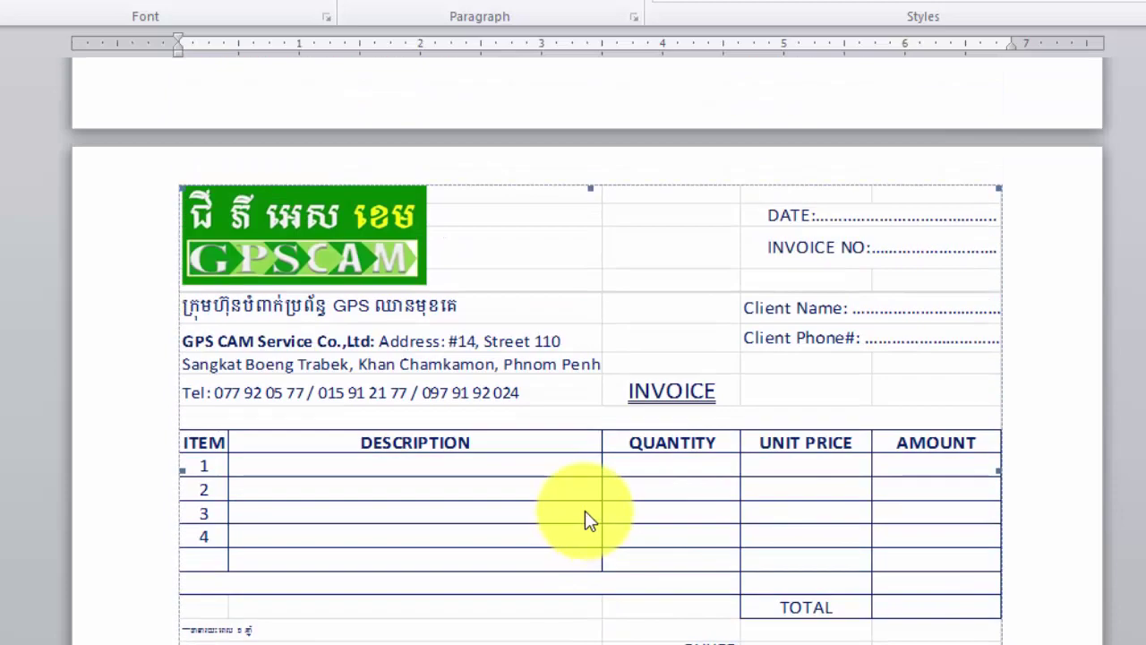
scroll(1054, 276, "down", 3)
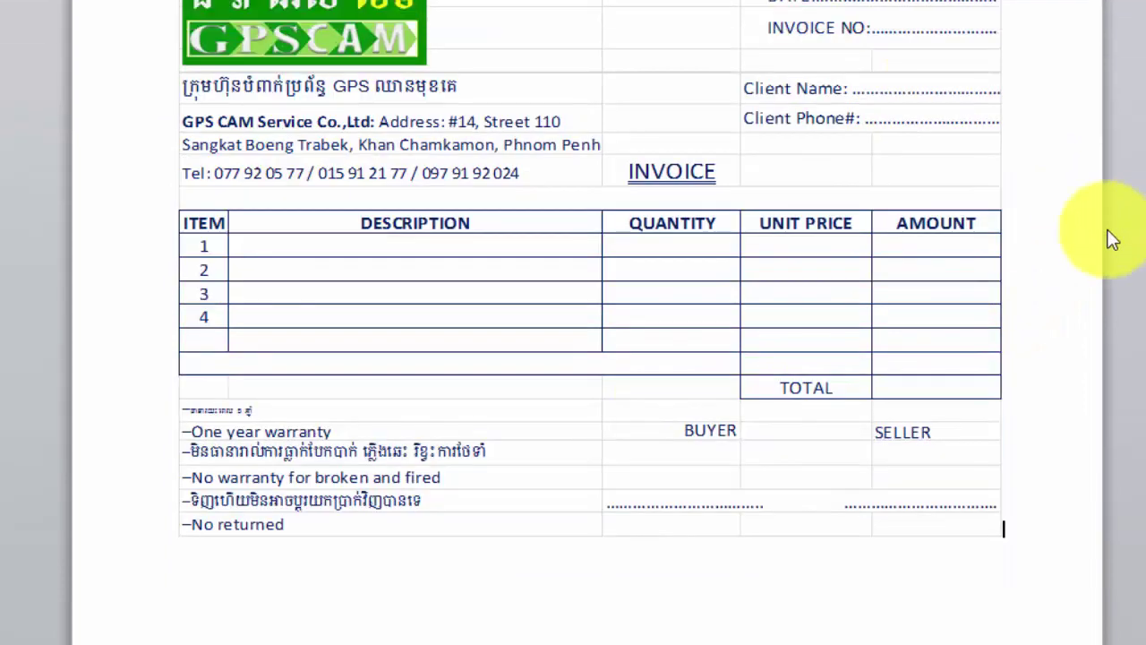
scroll(1062, 224, "up", 3)
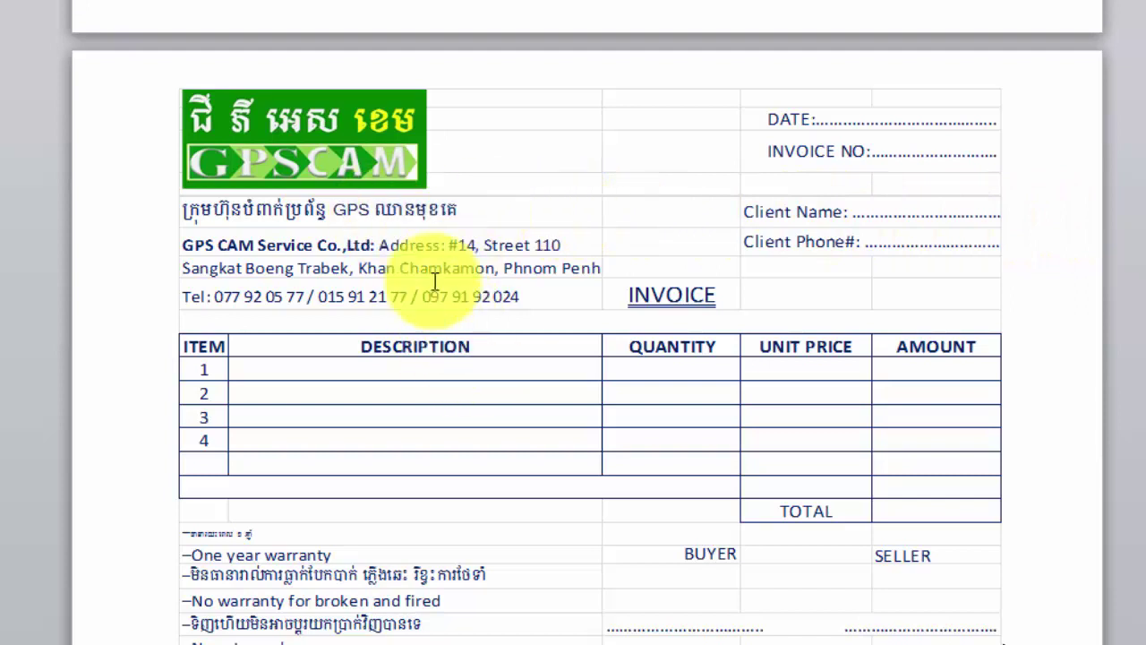
left_click(527, 171)
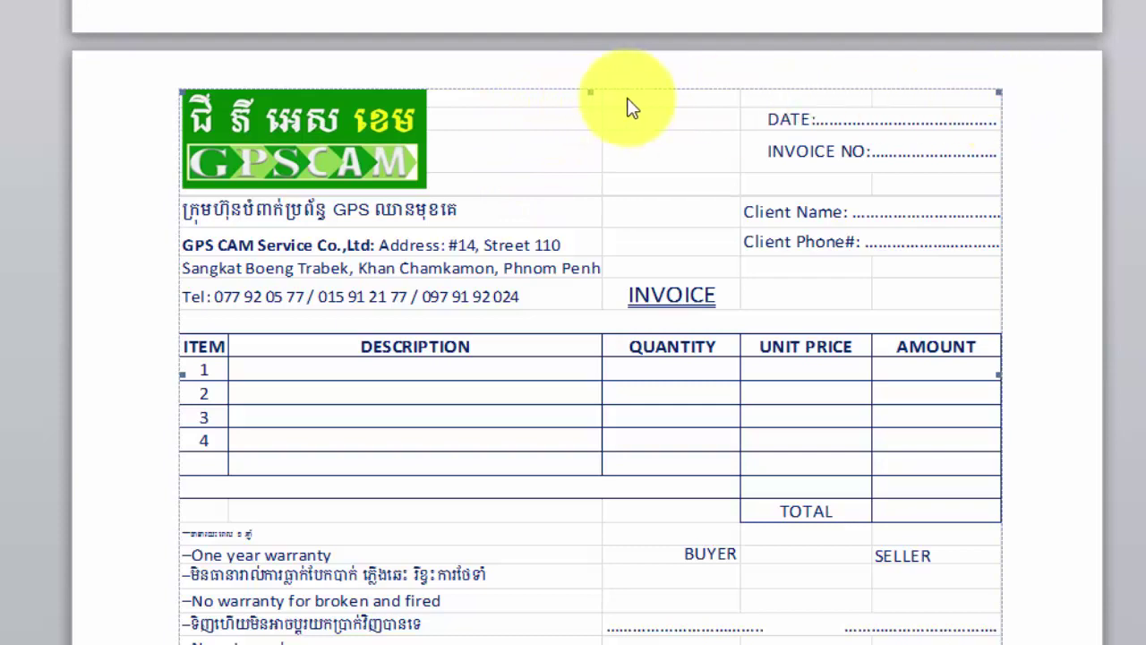
Open the embedded invoice for in-place spreadsheet editing and clear the whole-sheet selection
double_click(602, 164)
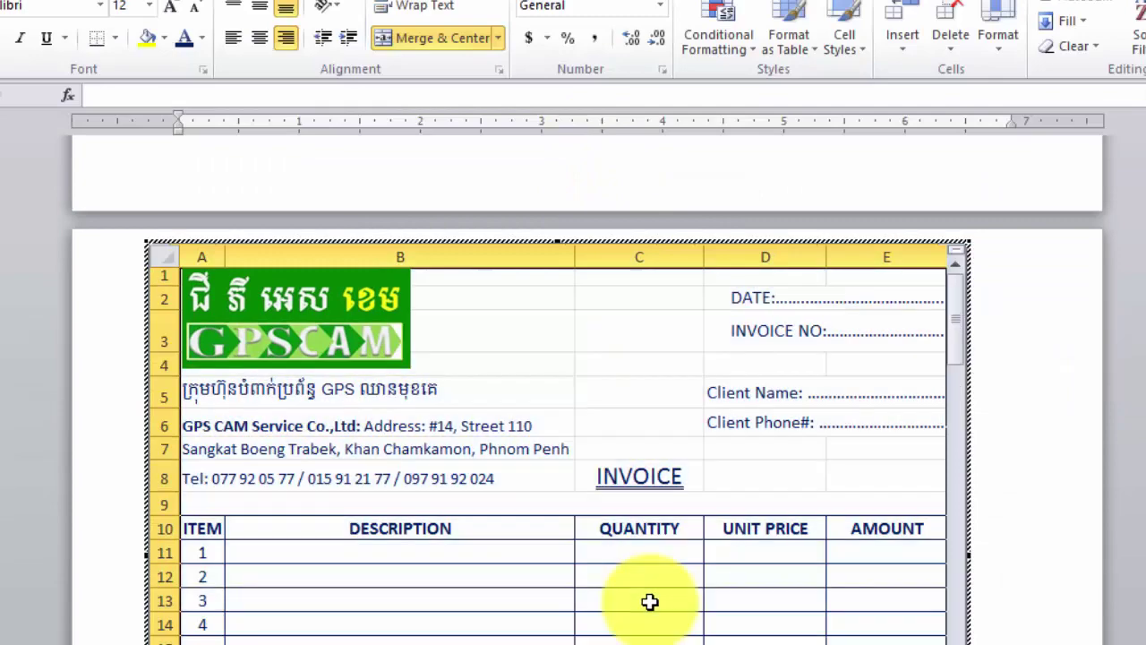
left_click(652, 602)
scroll(656, 603, "down", 2)
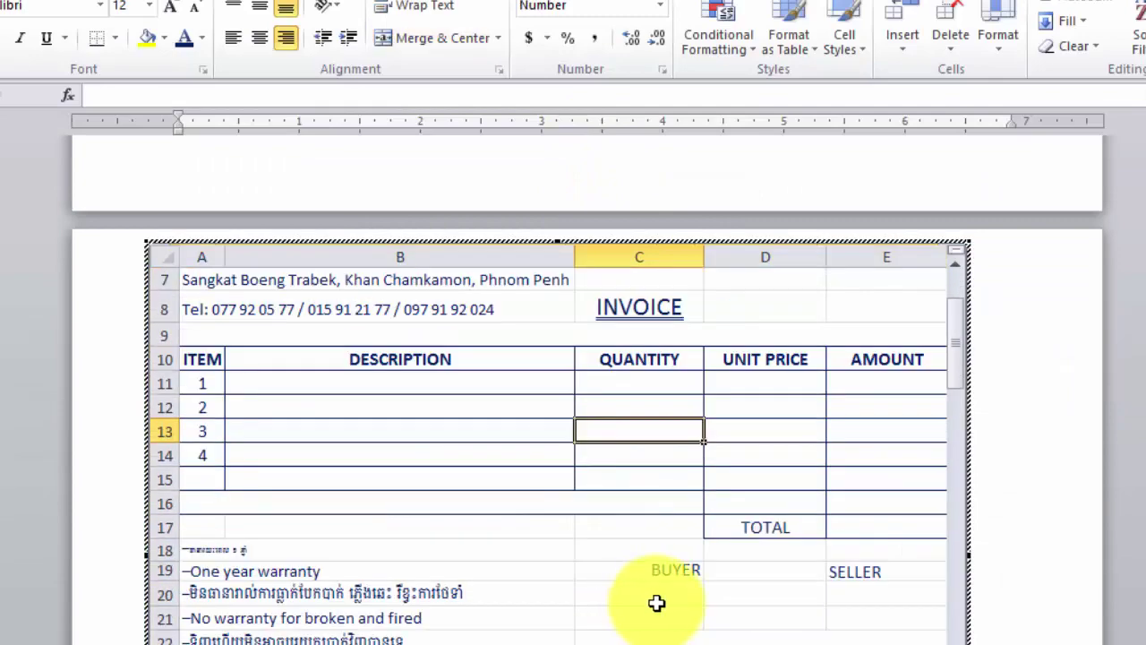
scroll(842, 609, "down", 2)
scroll(832, 617, "down", 2)
scroll(832, 617, "down", 2)
scroll(829, 591, "up", 7)
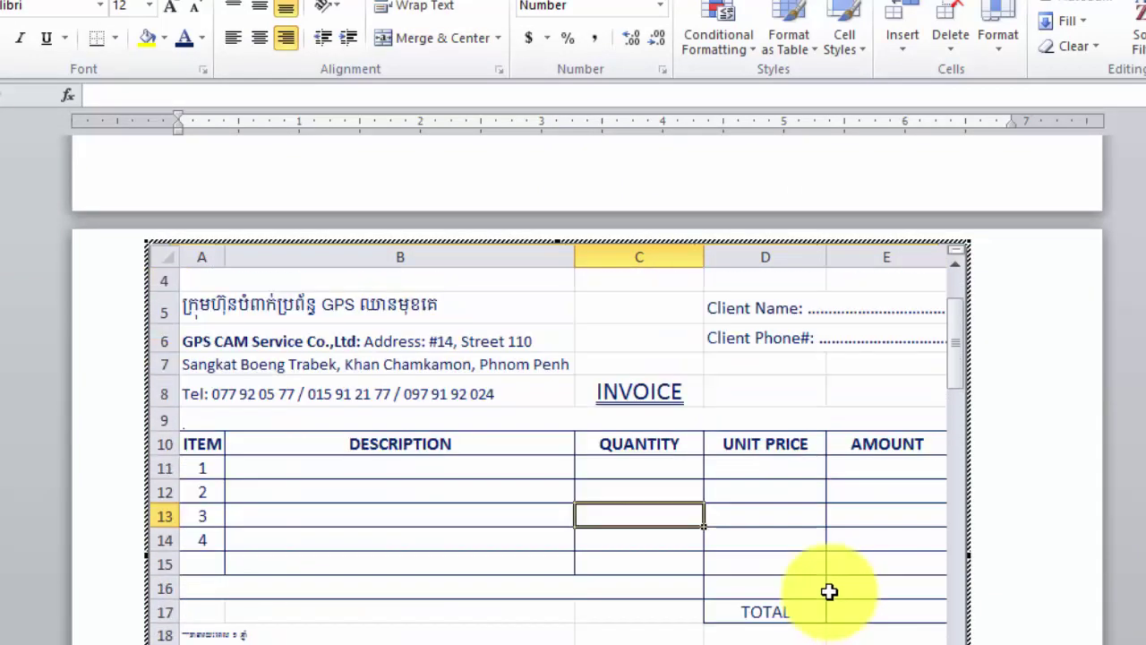
scroll(829, 592, "up", 1)
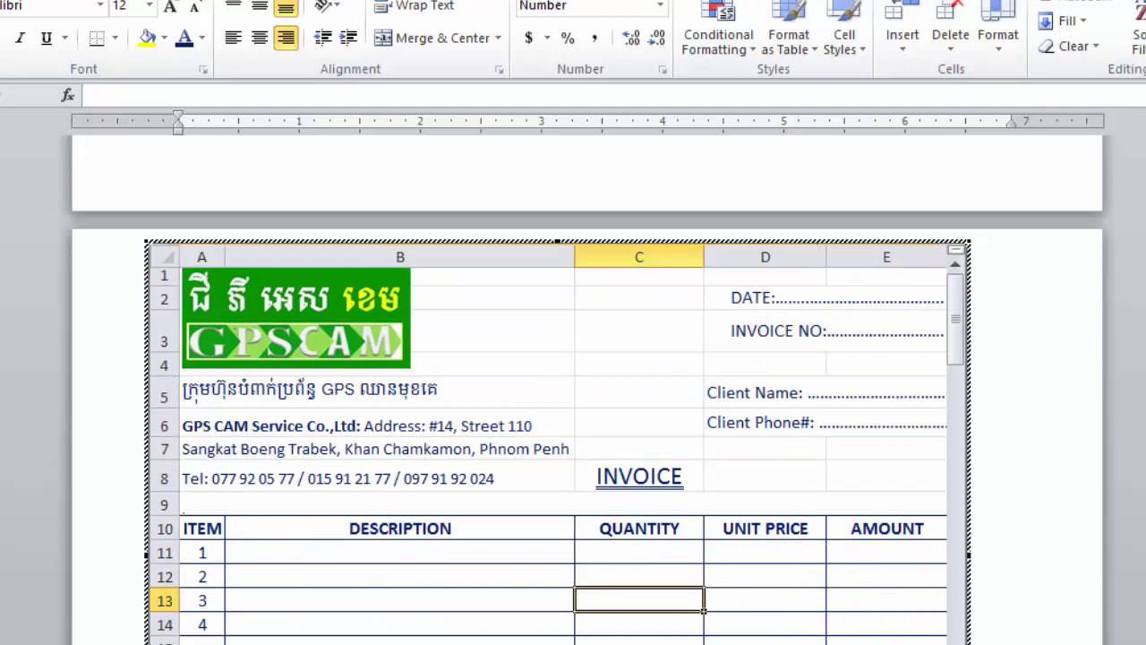
scroll(582, 403, "down", 5)
scroll(779, 367, "down", 5)
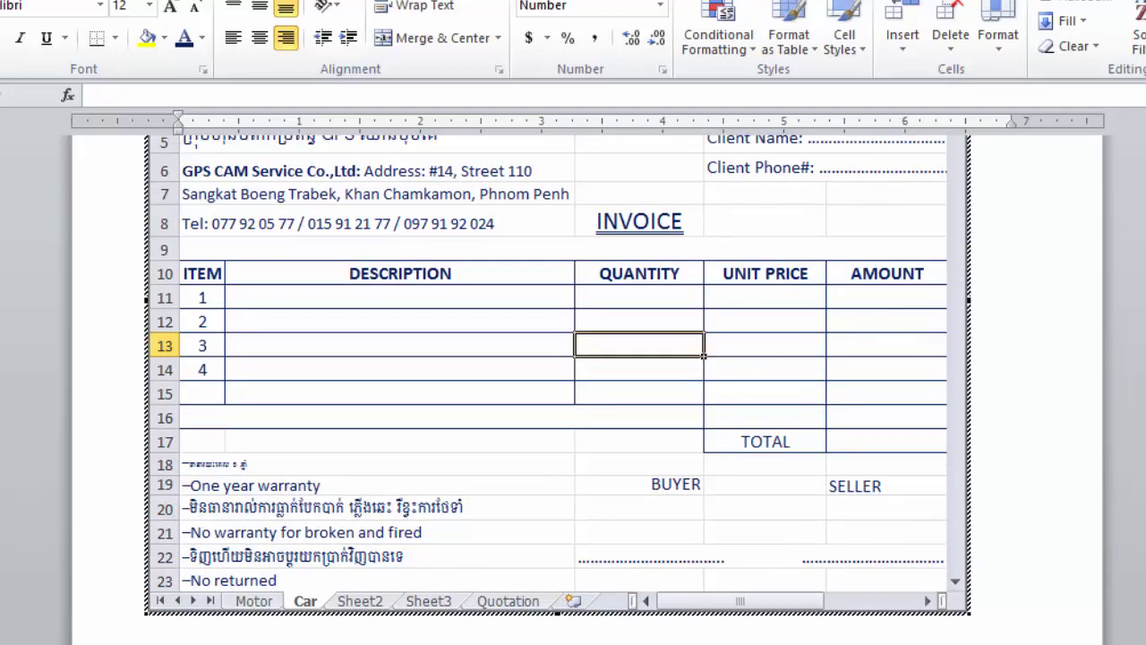
scroll(780, 367, "up", 1)
Fill item 1 with description FFGG, quantity 2 and unit price 50
left_click(663, 327)
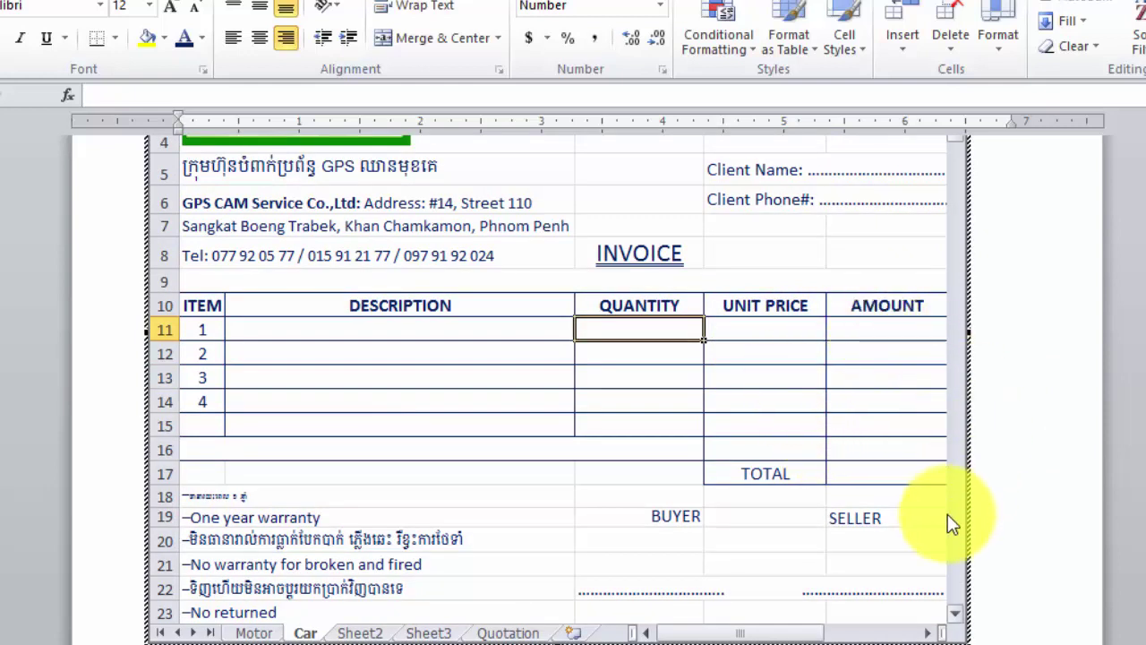
left_click(645, 356)
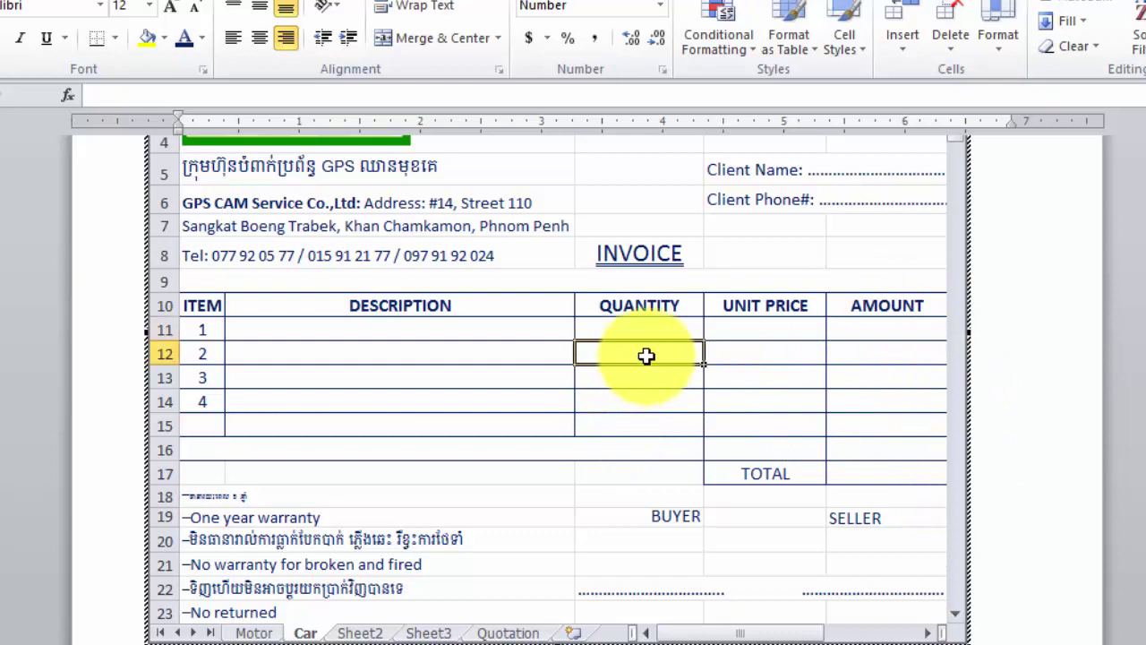
left_click(730, 337)
left_click(639, 332)
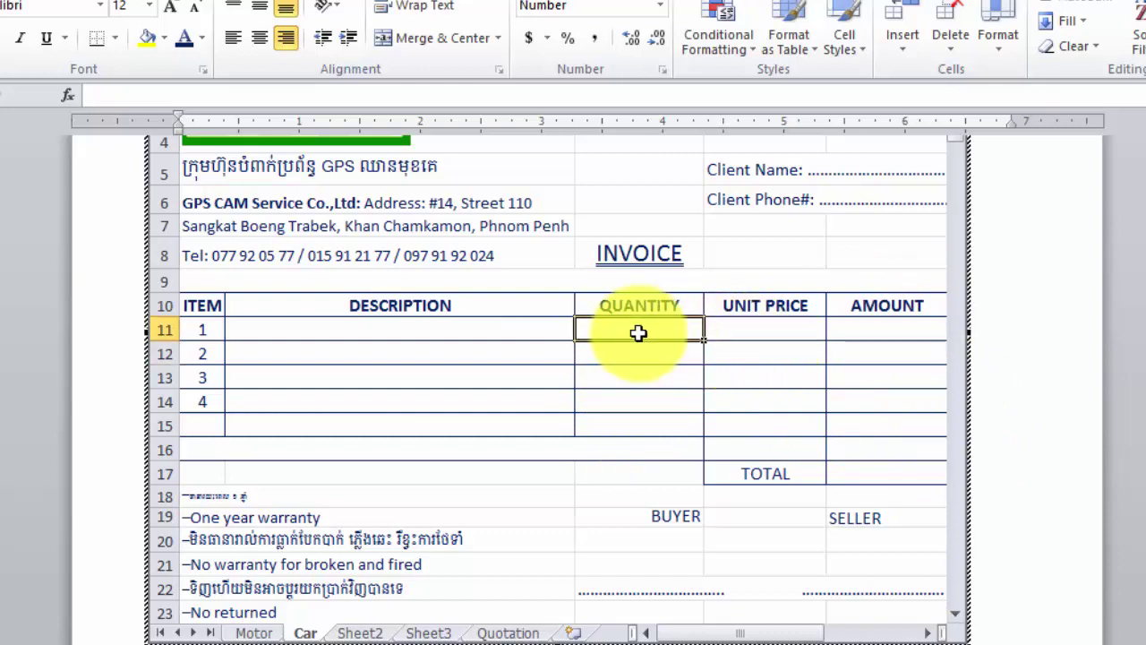
left_click(398, 339)
type("FFG")
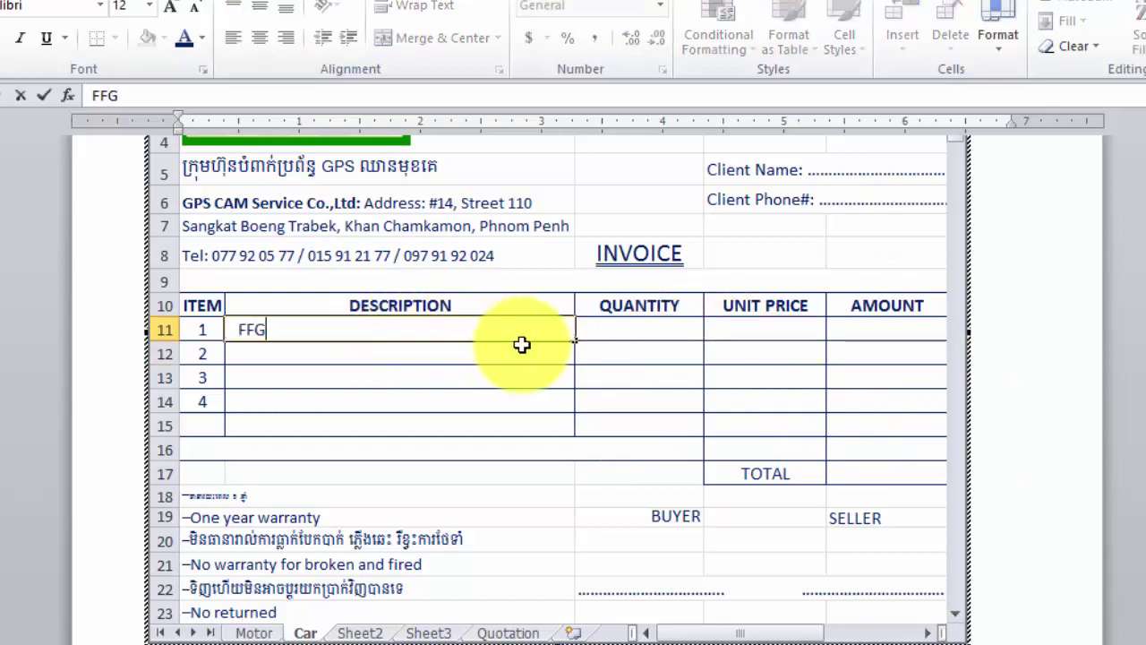
type("G")
left_click(648, 334)
type("GHG")
left_click(770, 332)
type("HGH")
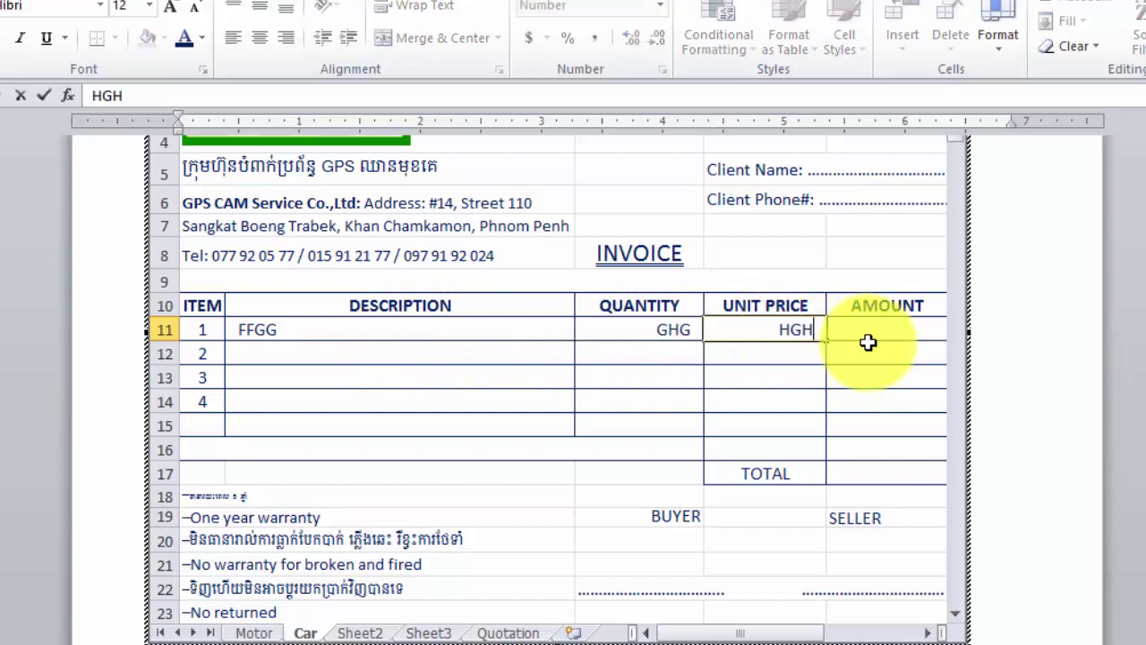
left_click(653, 337)
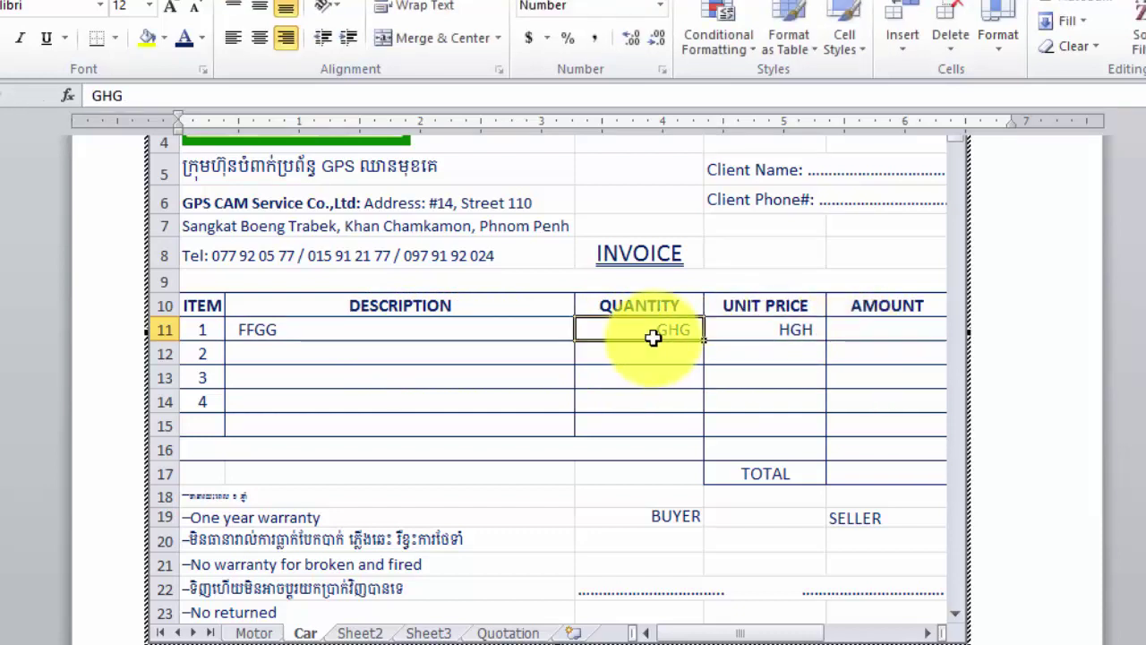
type("2")
left_click(769, 328)
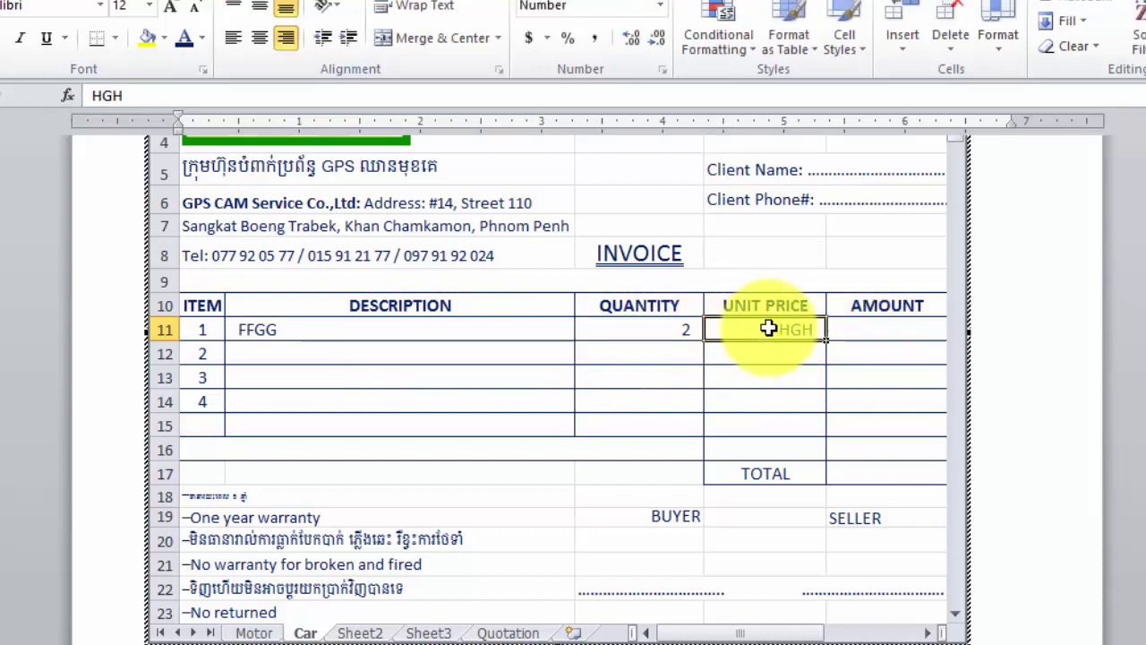
type("50")
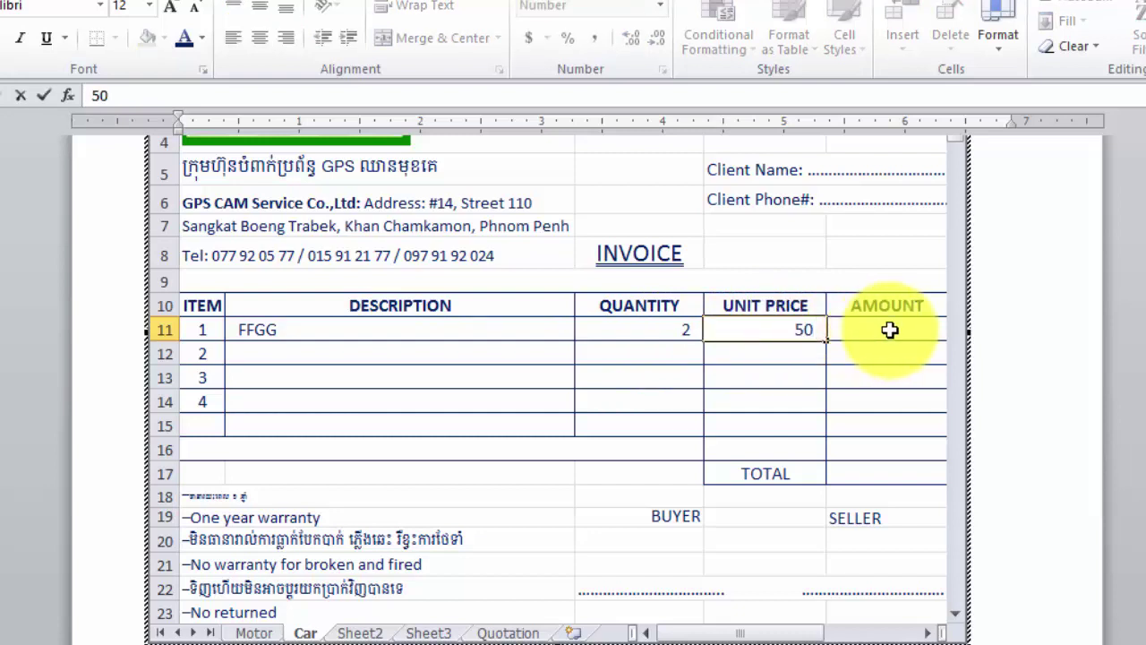
Enter =C11*D11 in item 1's AMOUNT cell, giving 100.00
left_click(889, 330)
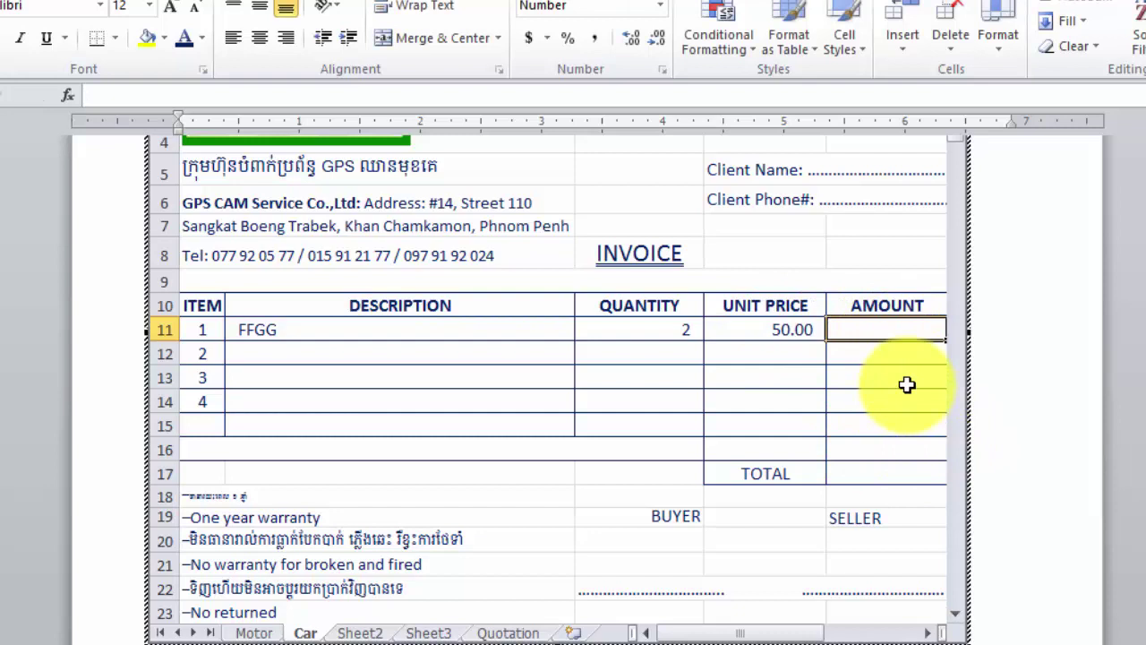
type("=S")
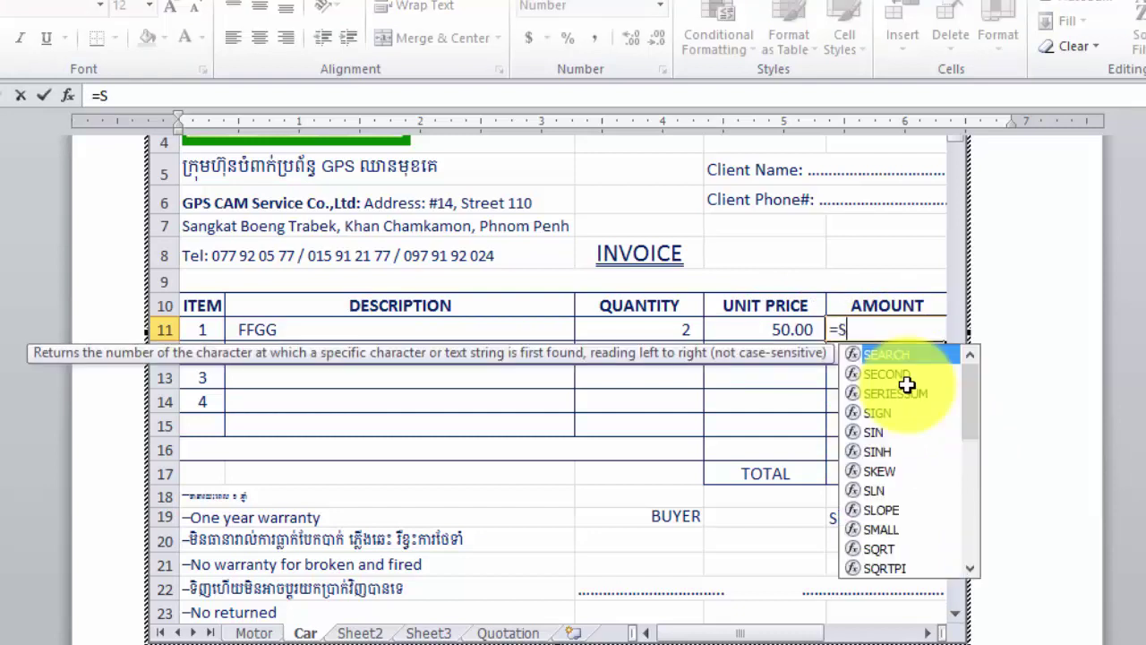
key("BackSpace")
left_click(656, 333)
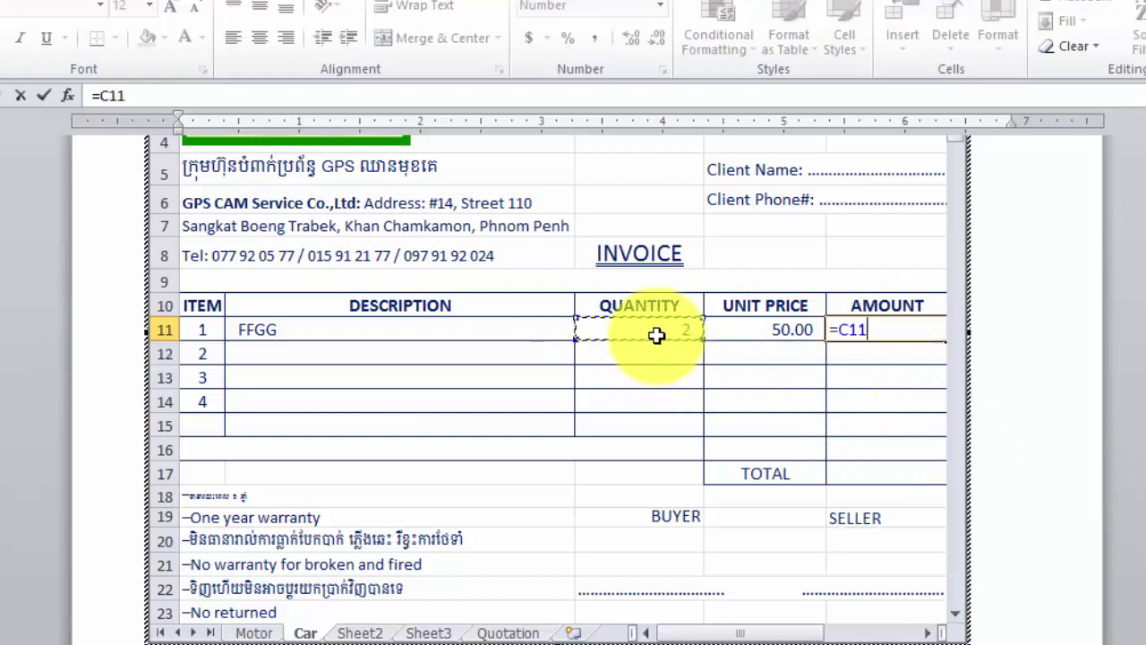
left_click(756, 331)
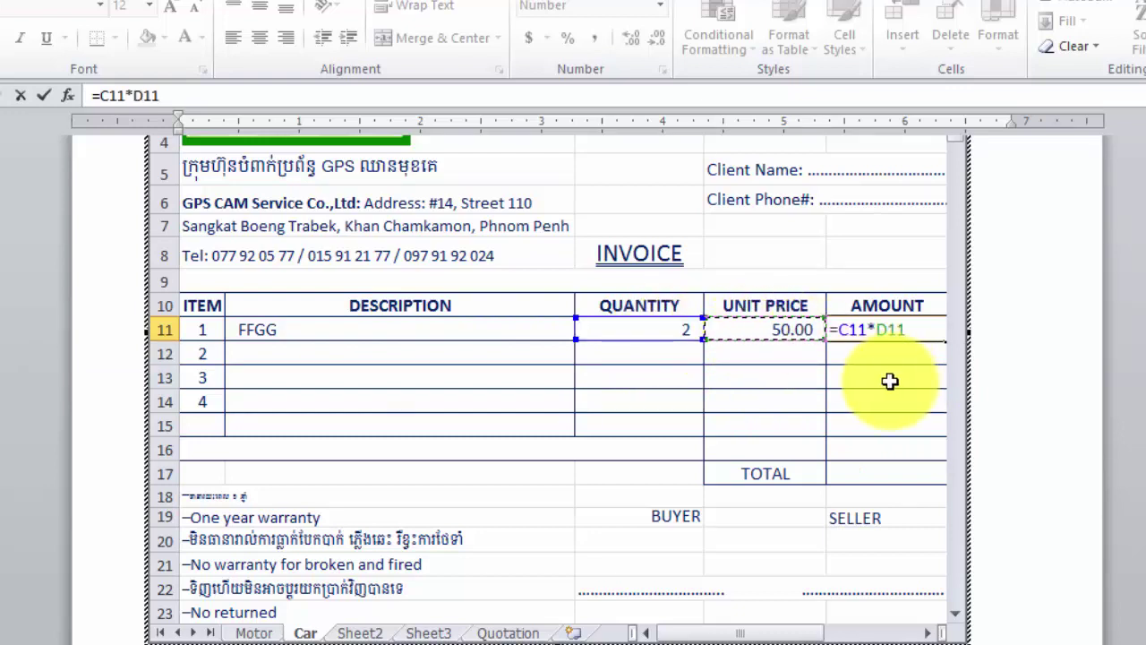
key("Return")
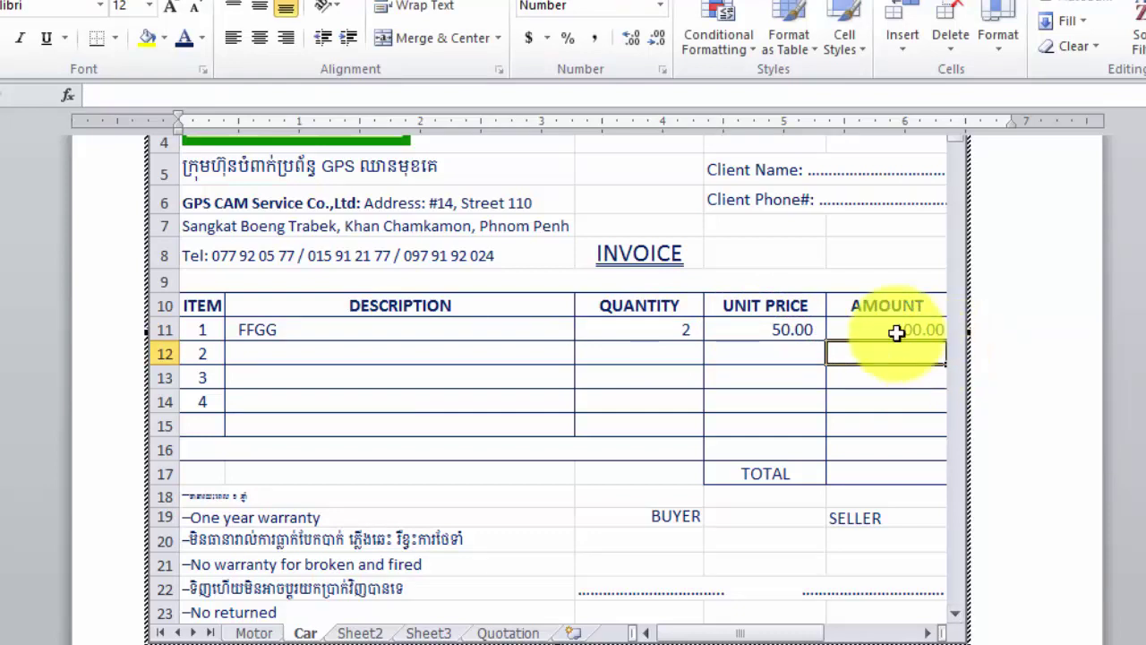
left_click(918, 332)
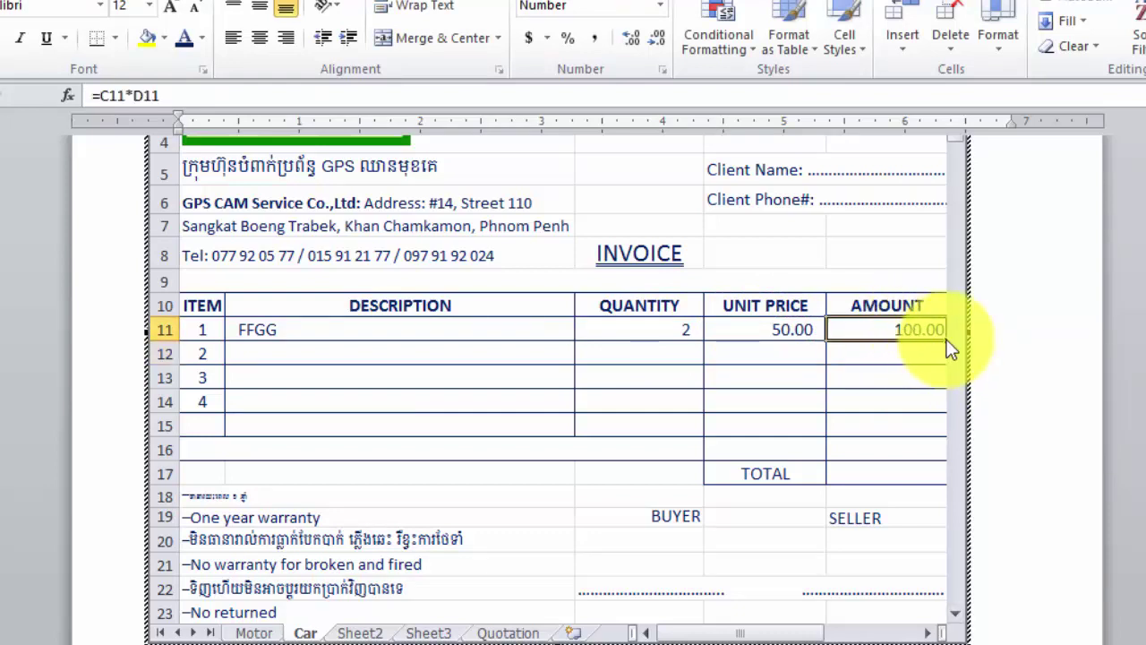
Fill the amount formula down the AMOUNT column to row 16
left_click_drag(947, 340, 934, 420)
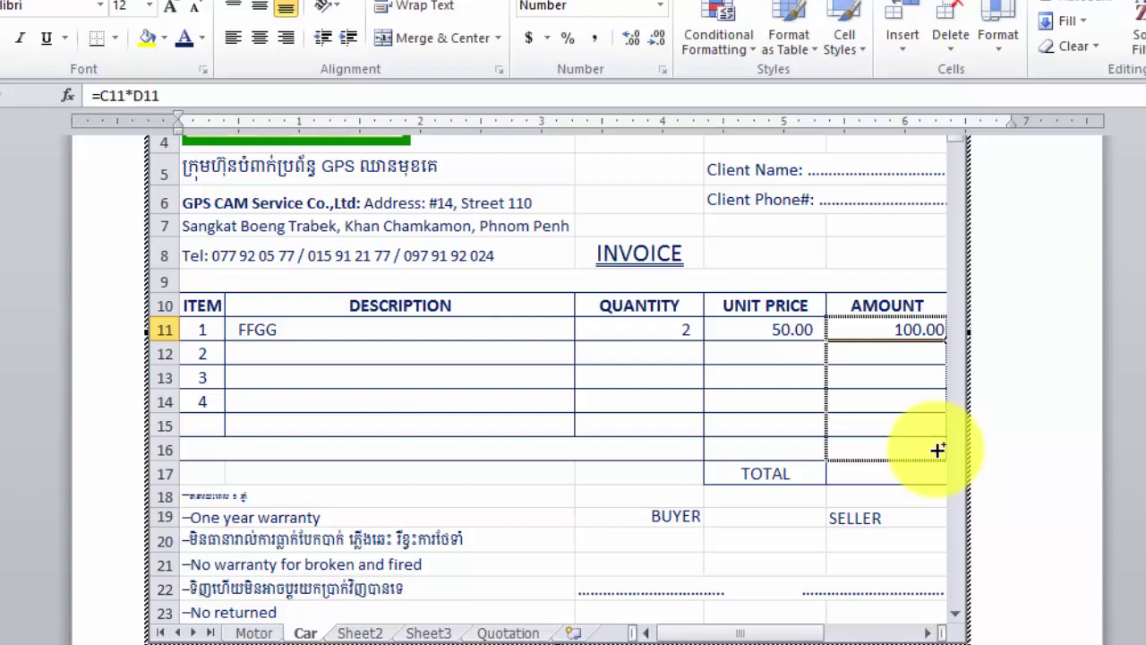
left_click_drag(938, 450, 938, 450)
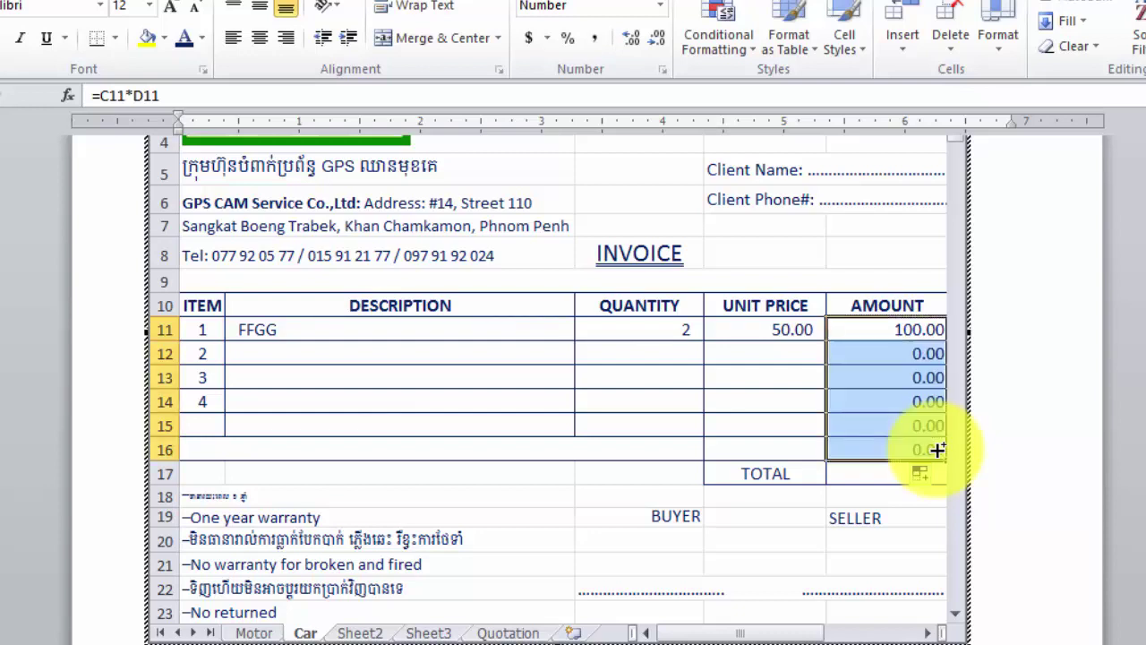
left_click(878, 476)
Give items 2 and 3 quantity 3 with unit prices 60 and 70
left_click(664, 362)
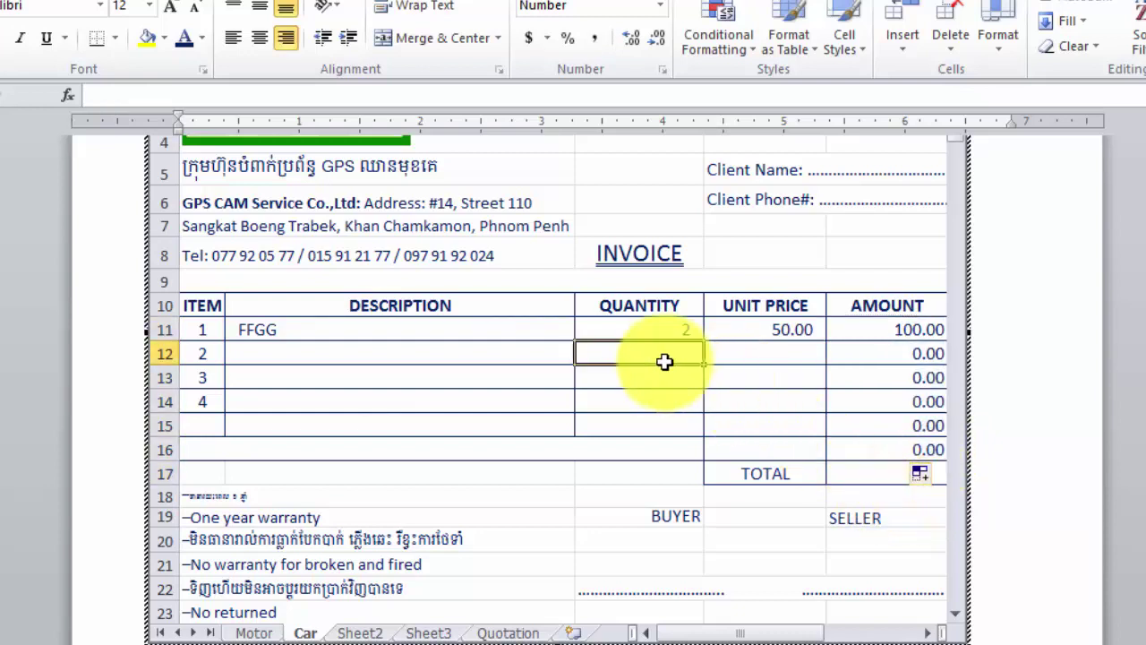
type("3")
left_click(734, 356)
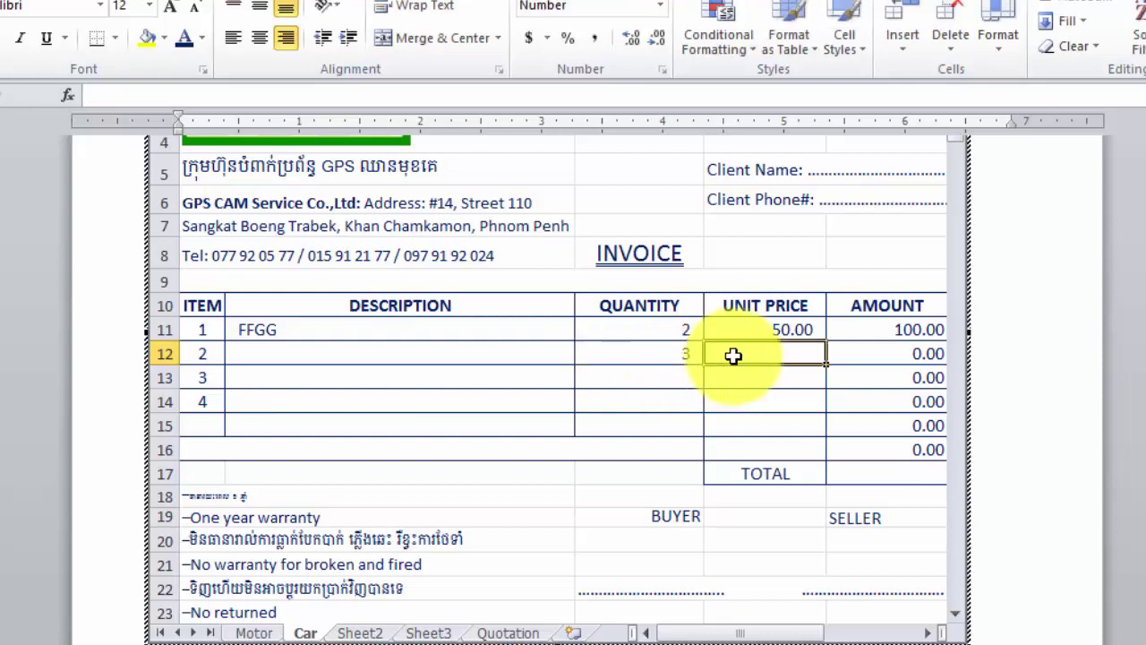
type("60")
key("Return")
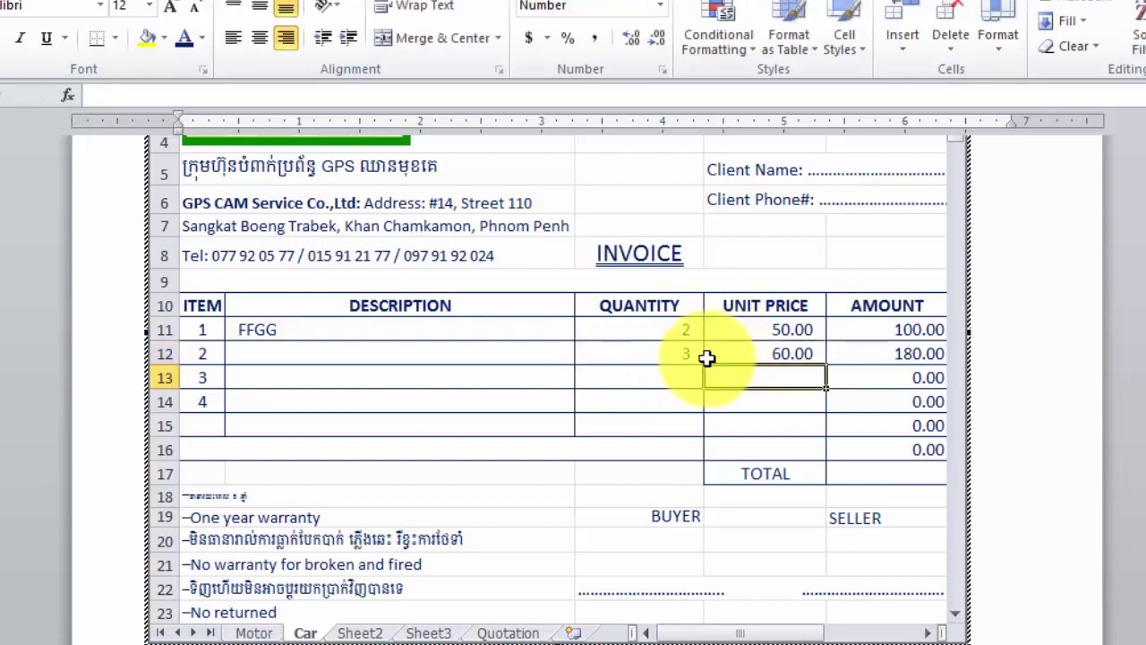
left_click(672, 377)
type("3")
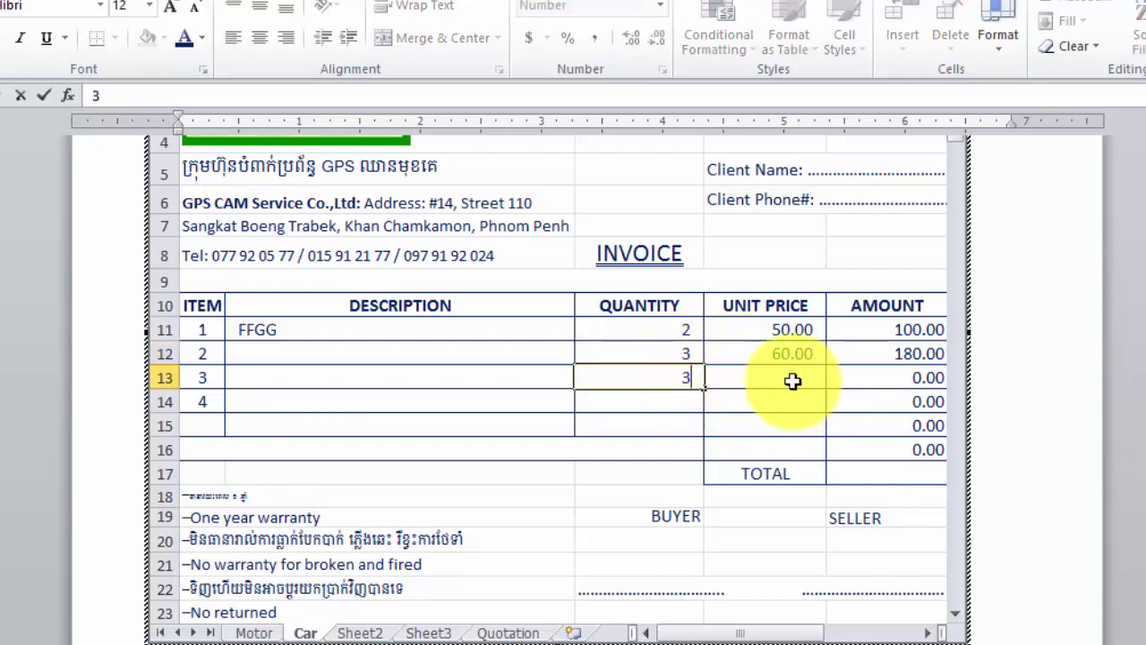
left_click(794, 379)
type("70")
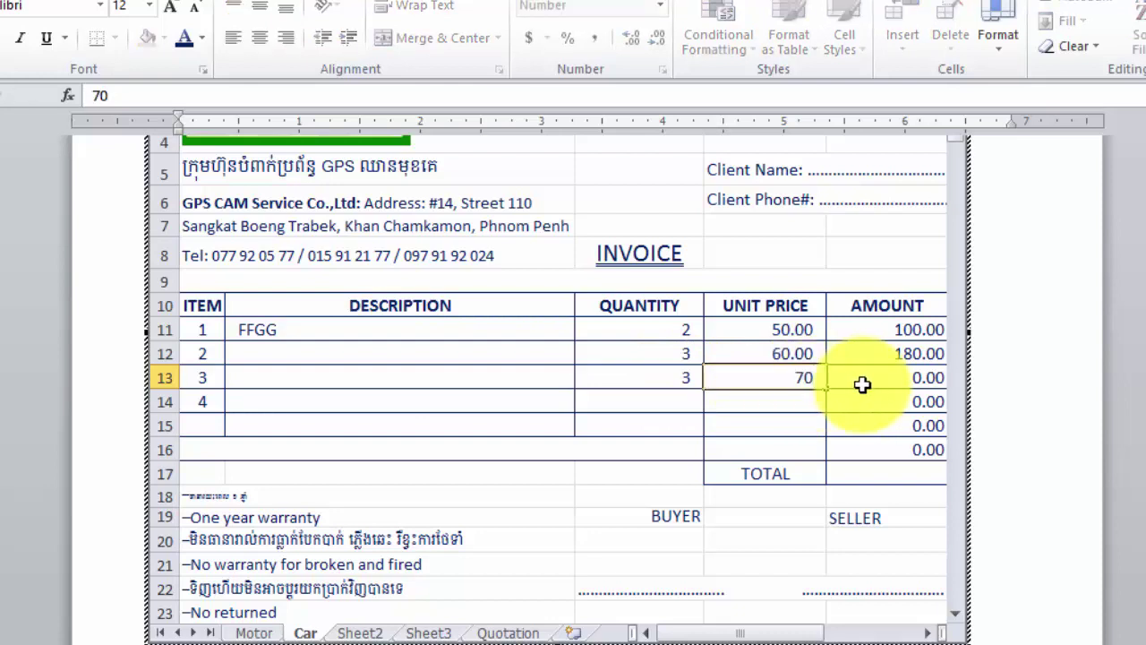
key("Return")
Enter quantity 3 and unit price 80 for item 4
left_click(661, 408)
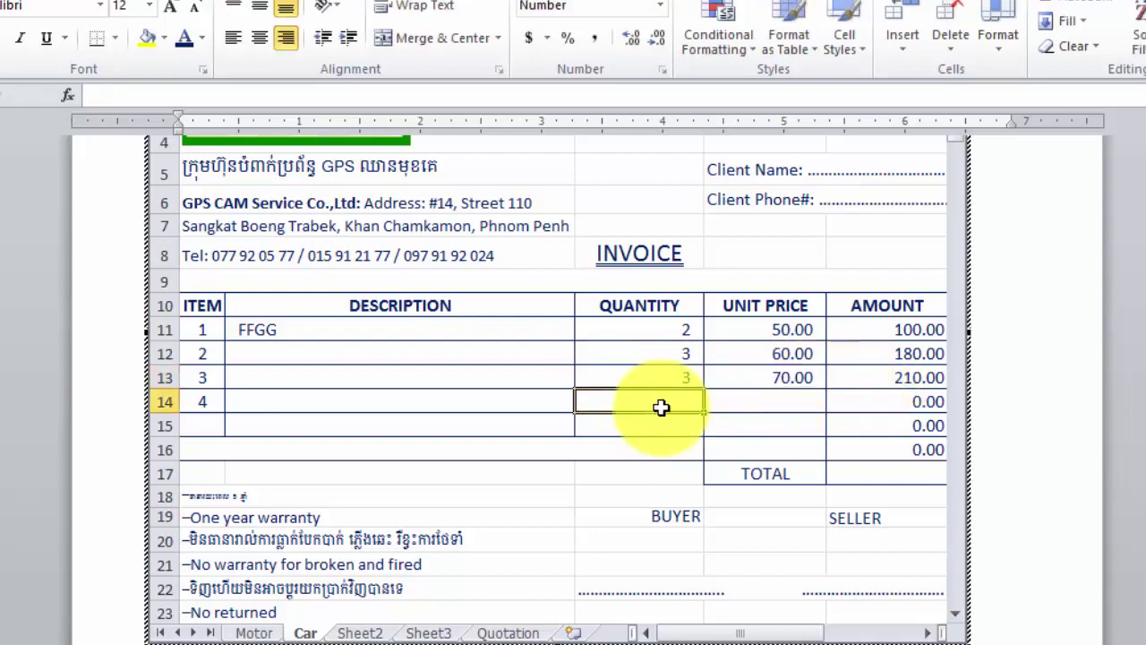
type("3")
left_click(760, 396)
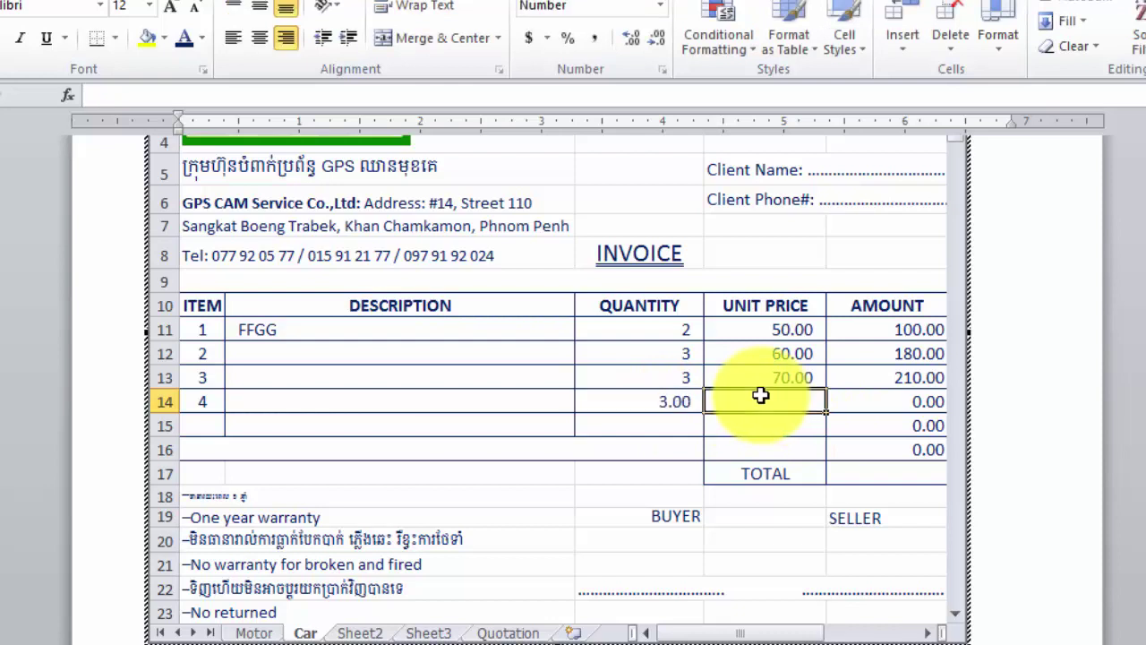
type("80")
key("Return")
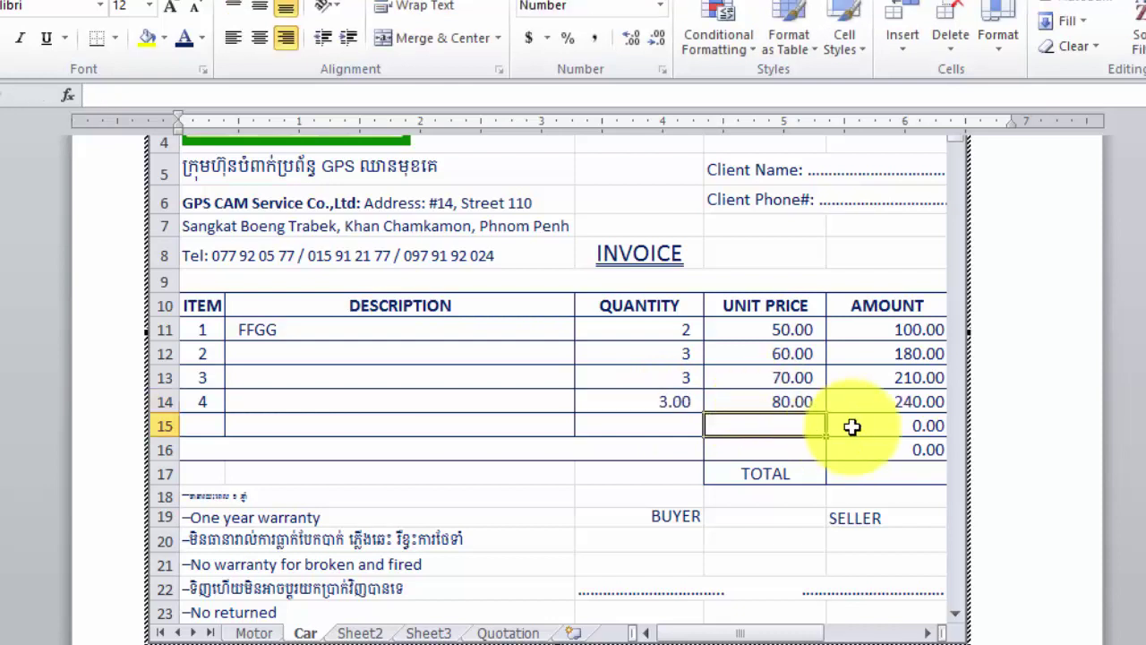
Total the amounts with =SUM(E11:E16) for 730.00 and leave the embedded sheet
left_click(864, 479)
type("=")
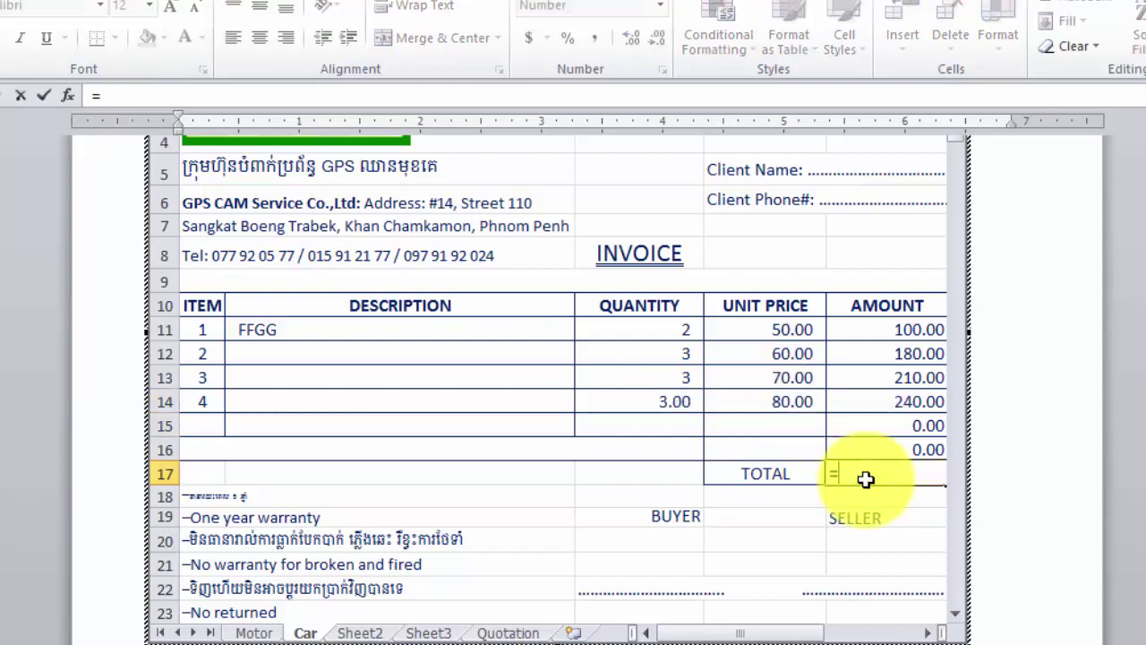
type("SUM")
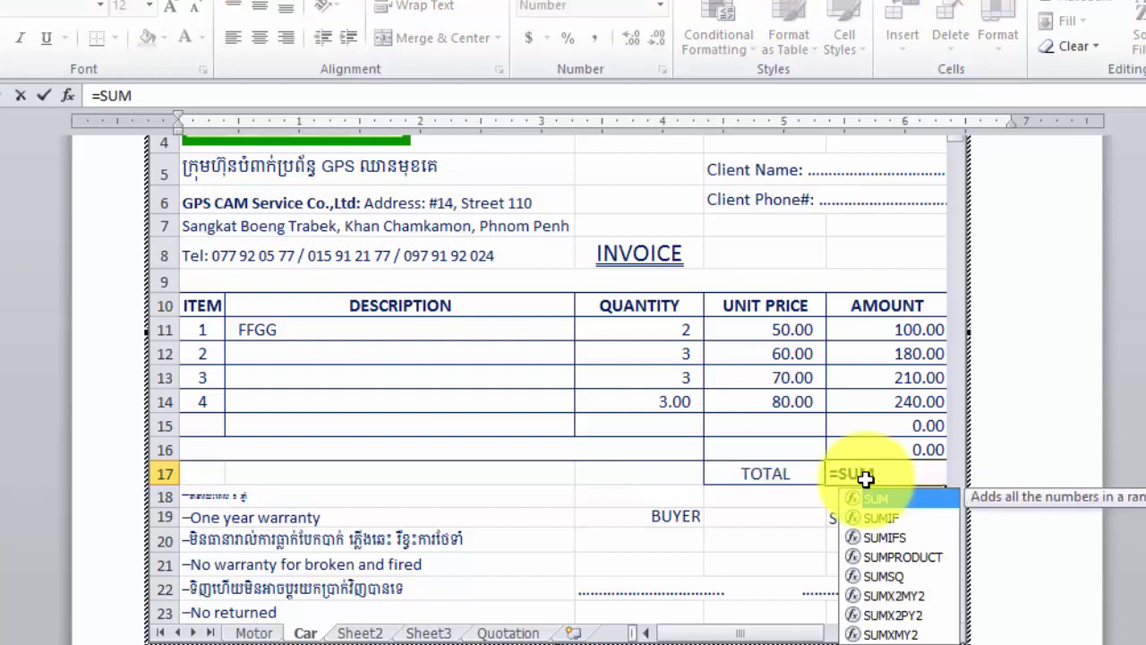
type("(")
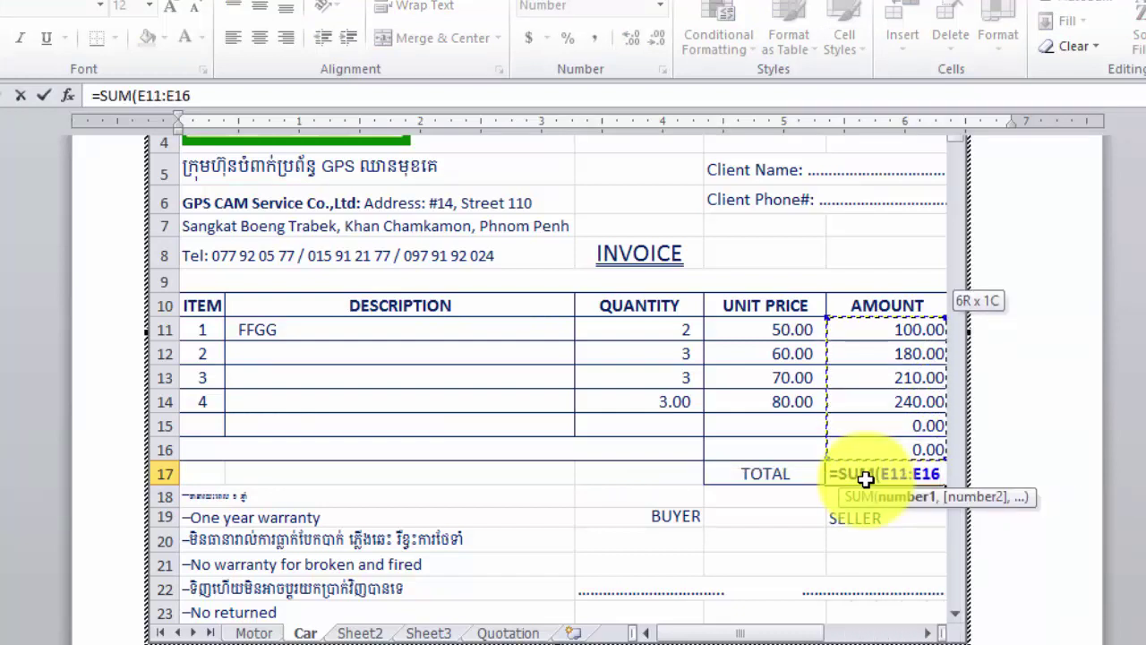
type(")")
key("Return")
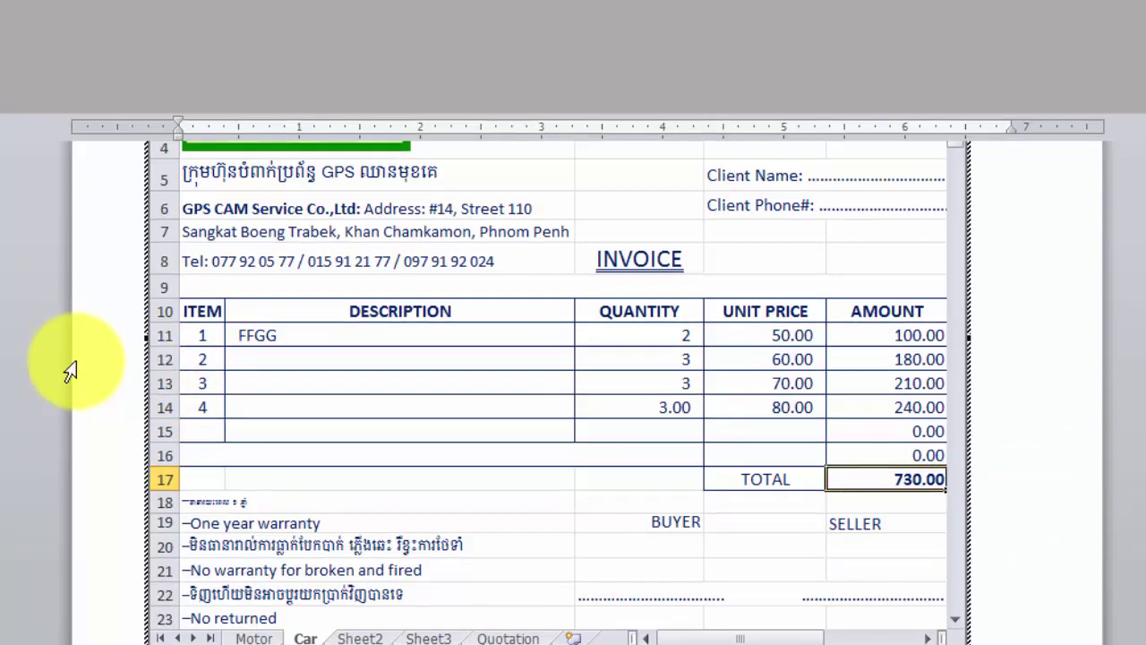
left_click(70, 371)
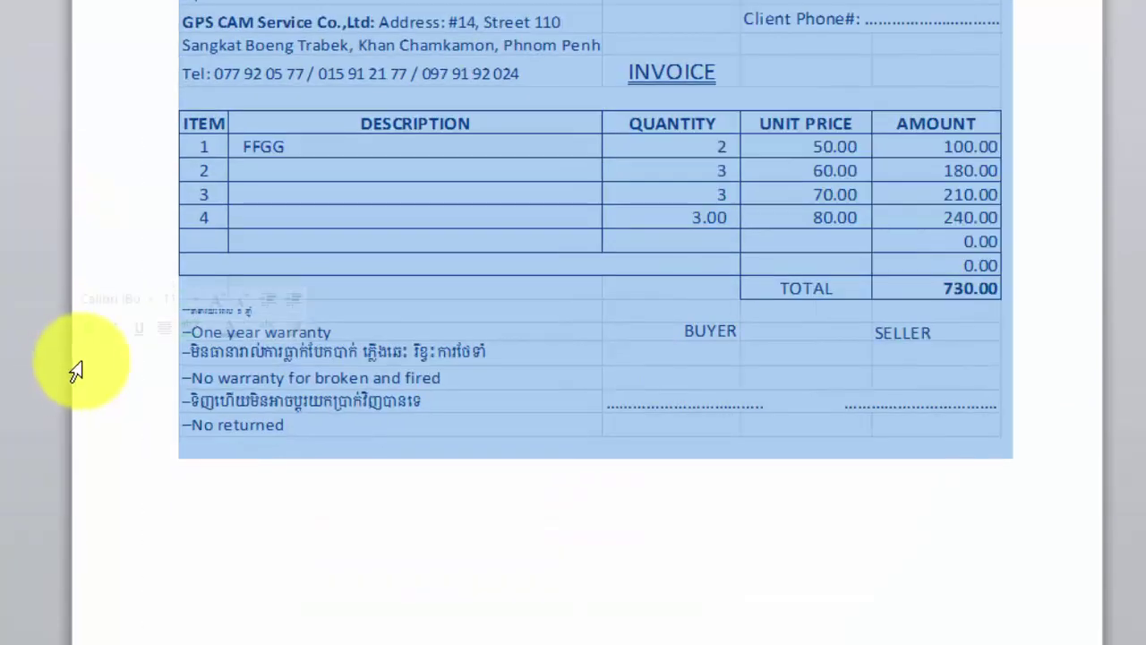
scroll(906, 354, "up", 2)
scroll(906, 354, "up", 2)
left_click(1047, 264)
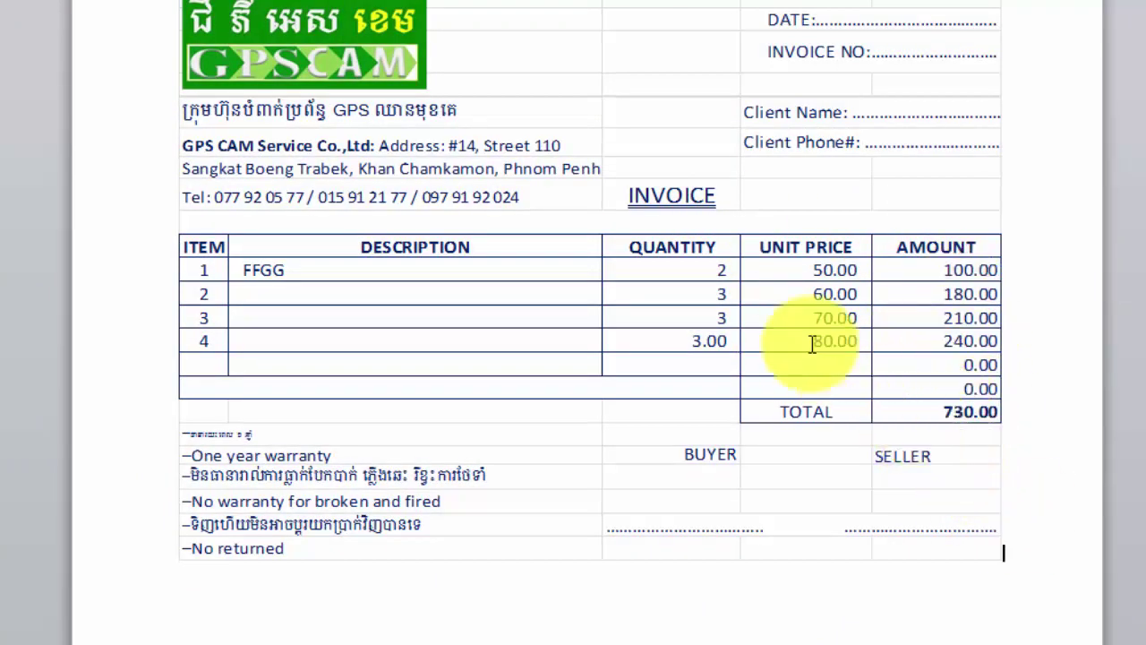
scroll(866, 472, "up", 1)
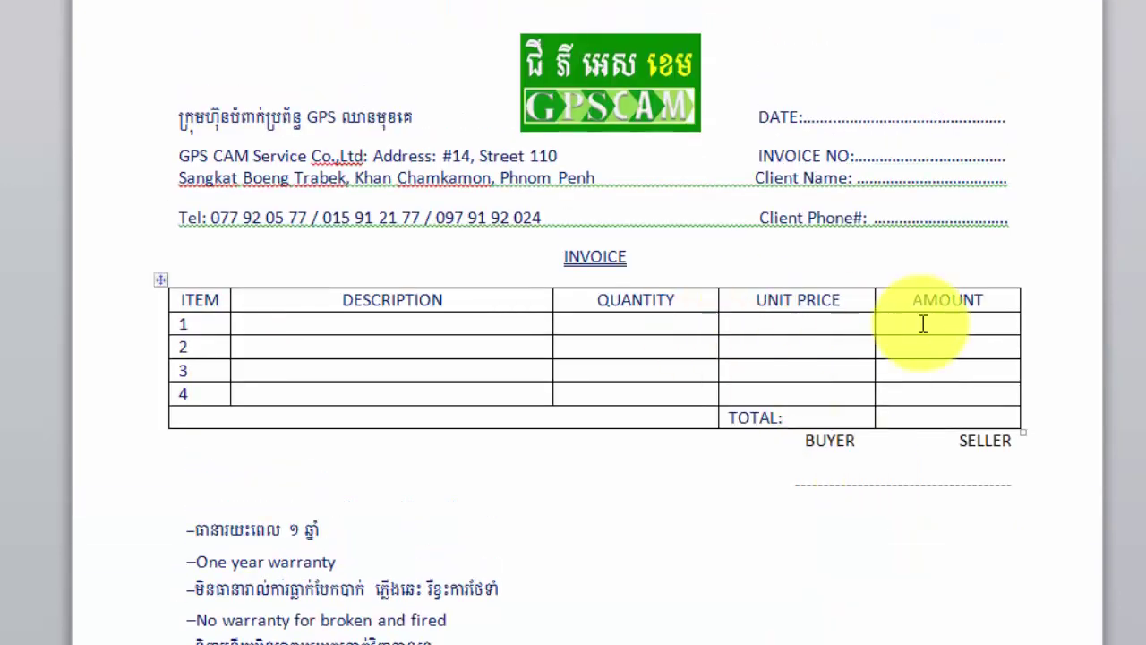
left_click(762, 326)
left_click(670, 321)
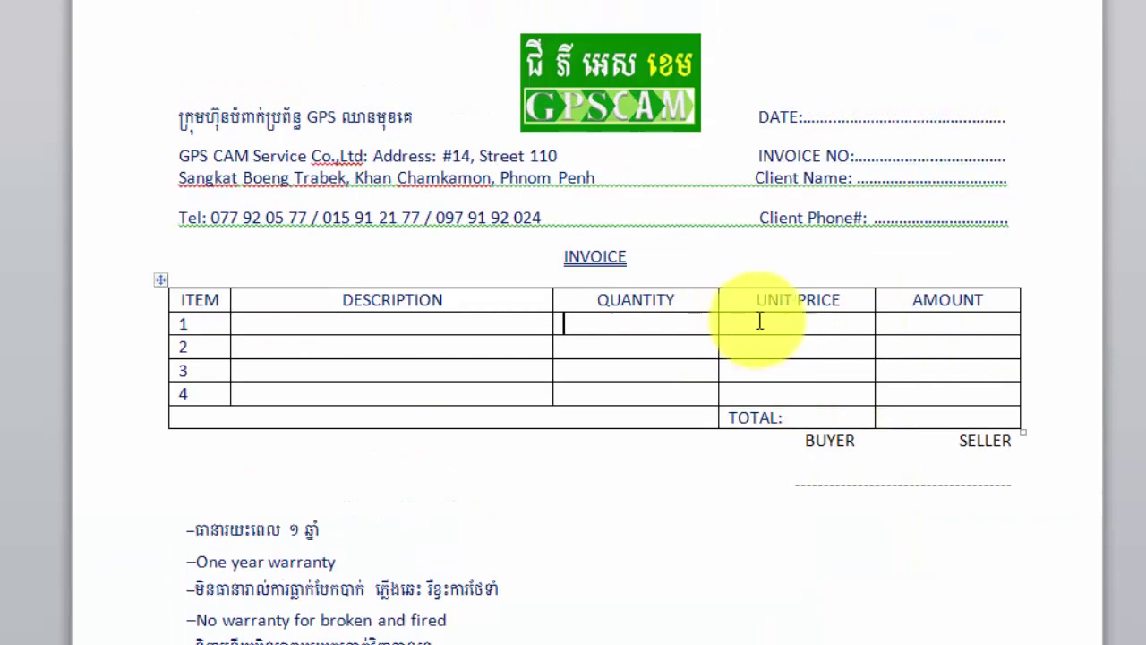
left_click(926, 326)
left_click(797, 321)
scroll(793, 414, "down", 8)
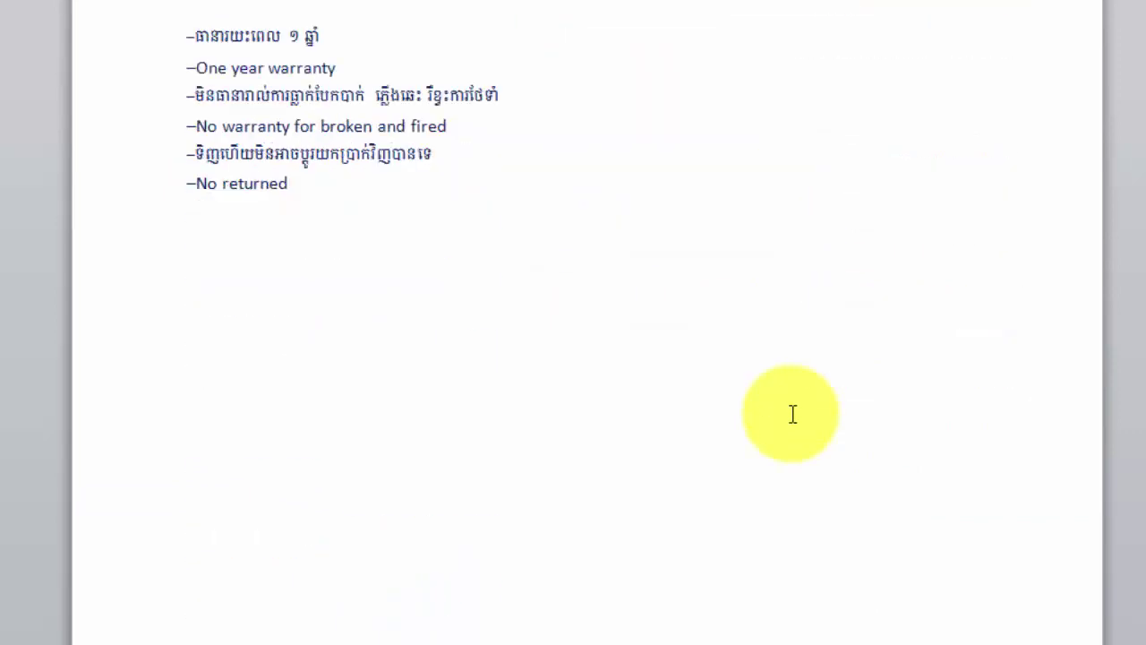
scroll(792, 414, "down", 4)
scroll(793, 430, "down", 3)
scroll(742, 455, "down", 2)
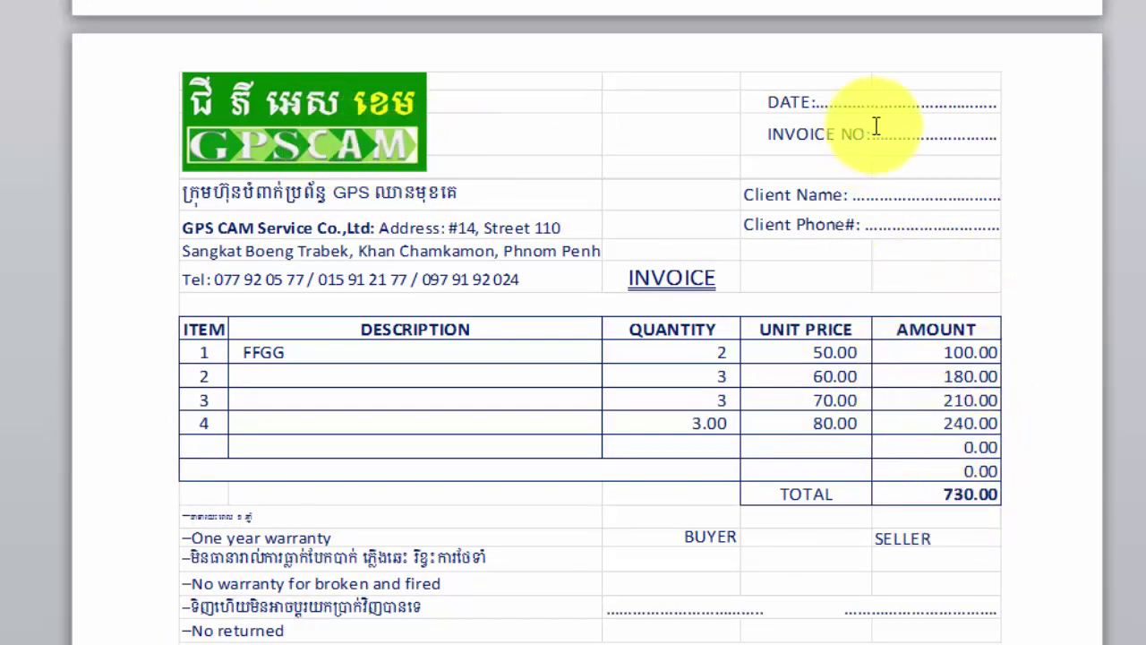
Enter 07-11-2017 in the DATE cell and fill in the INVOICE NO cell of the embedded invoice
double_click(627, 234)
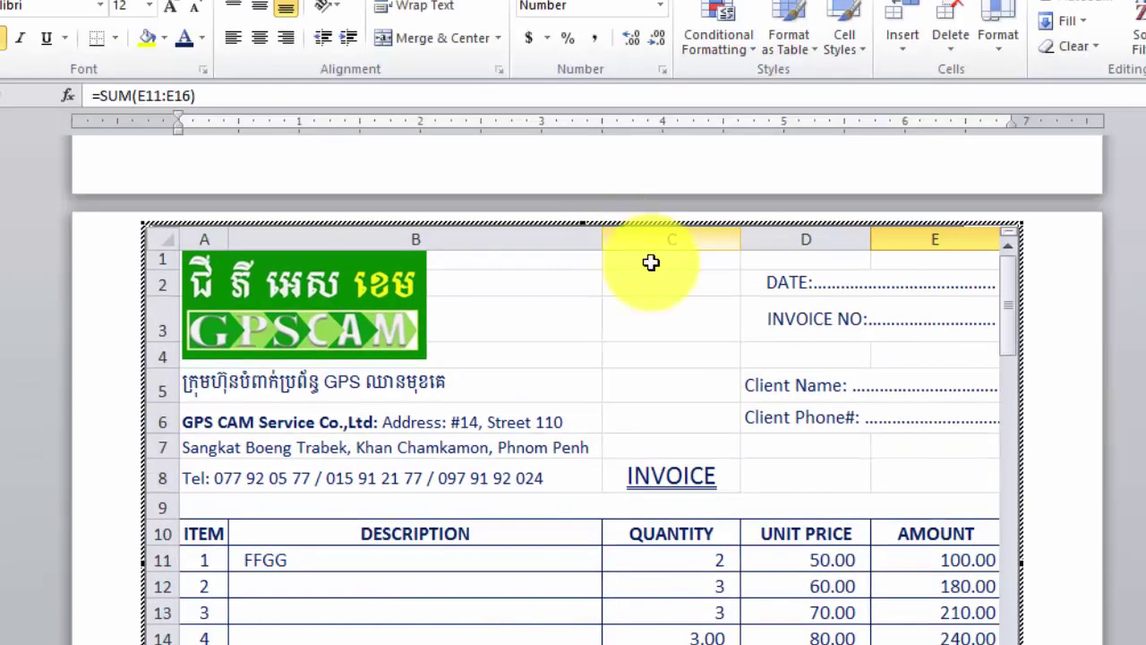
left_click(856, 279)
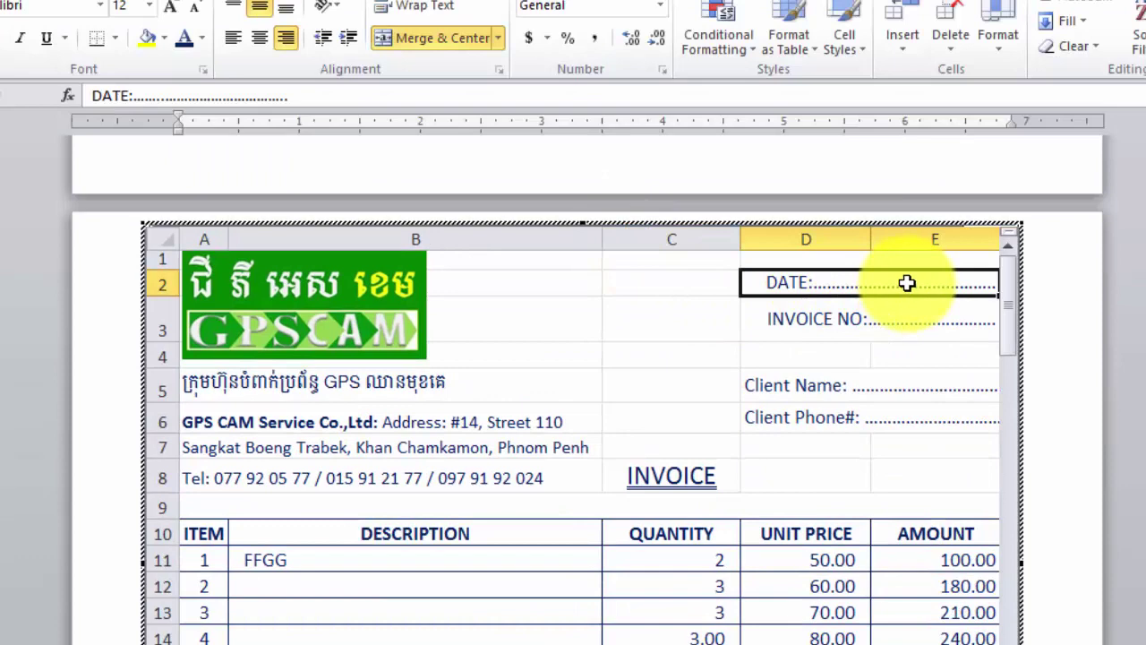
type("2")
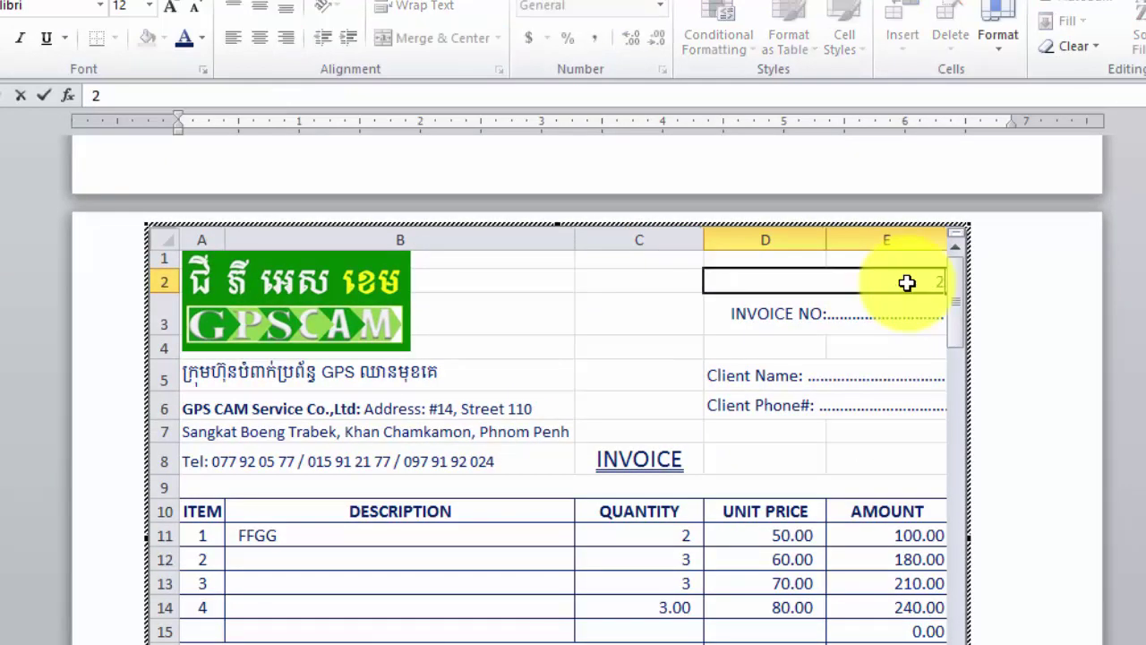
key("Escape")
double_click(861, 280)
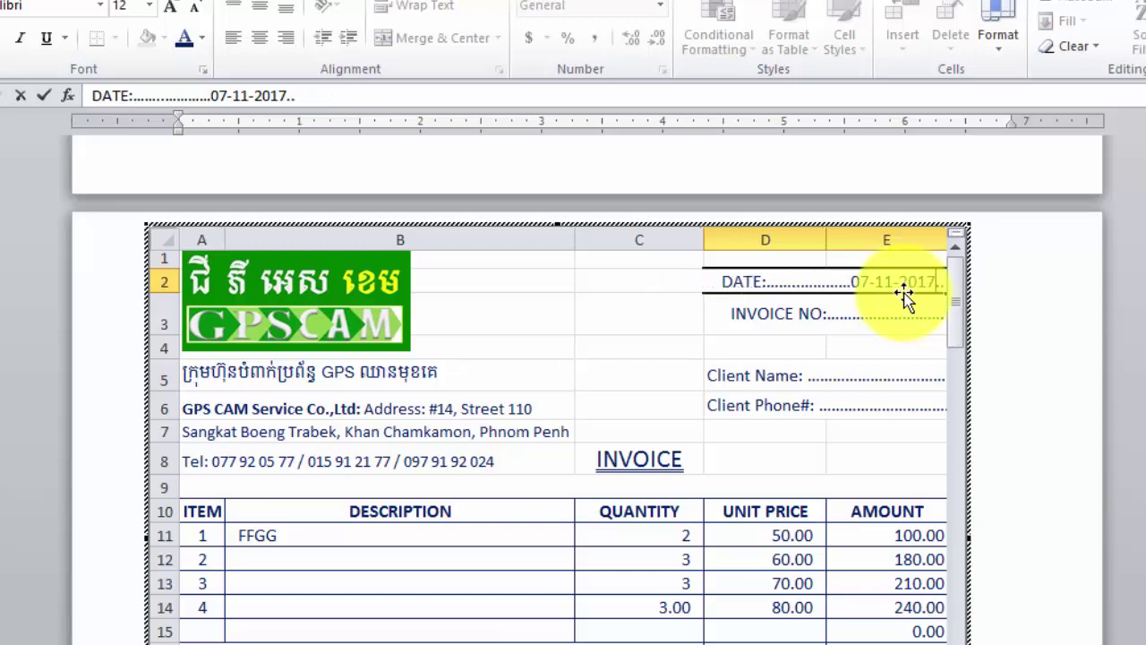
left_click(897, 299)
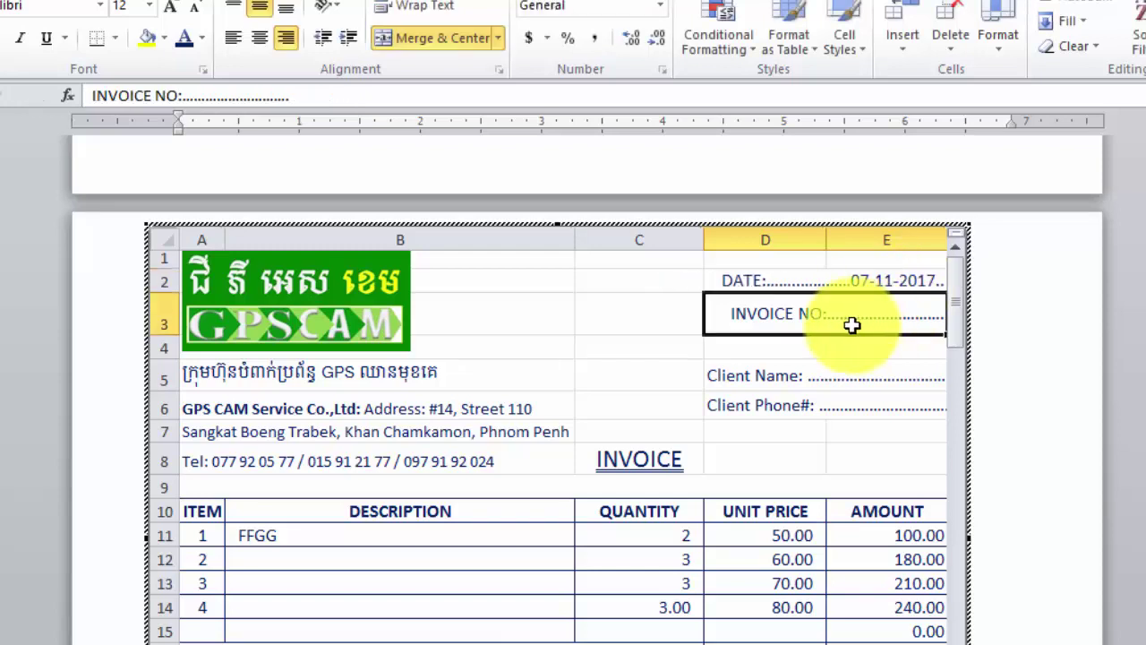
double_click(875, 313)
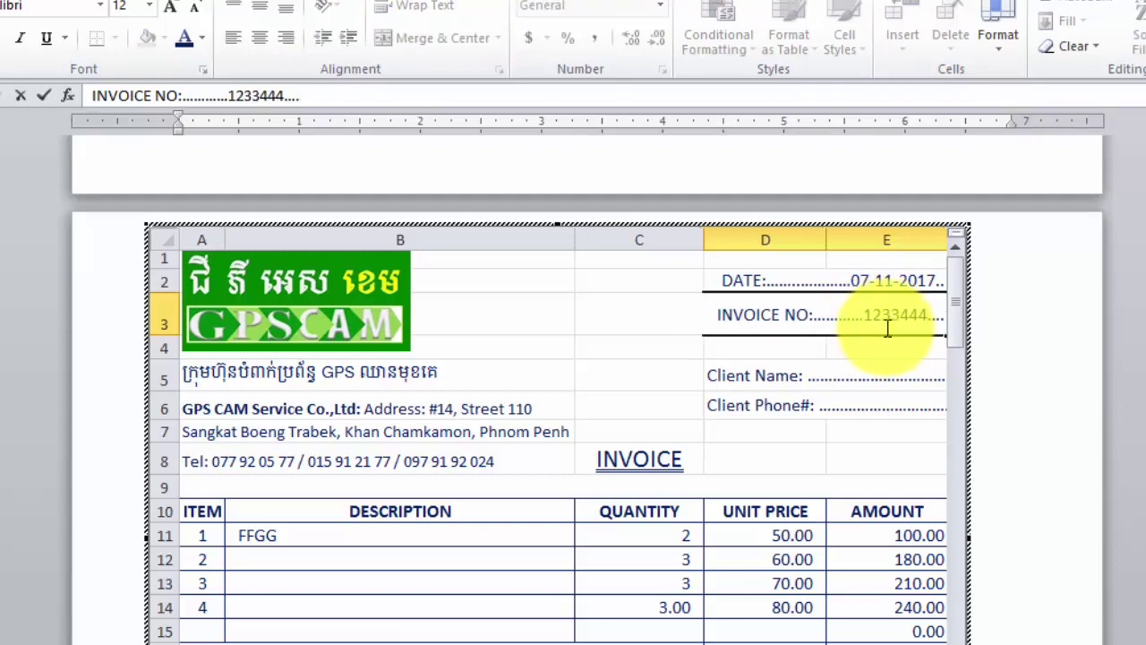
key("Return")
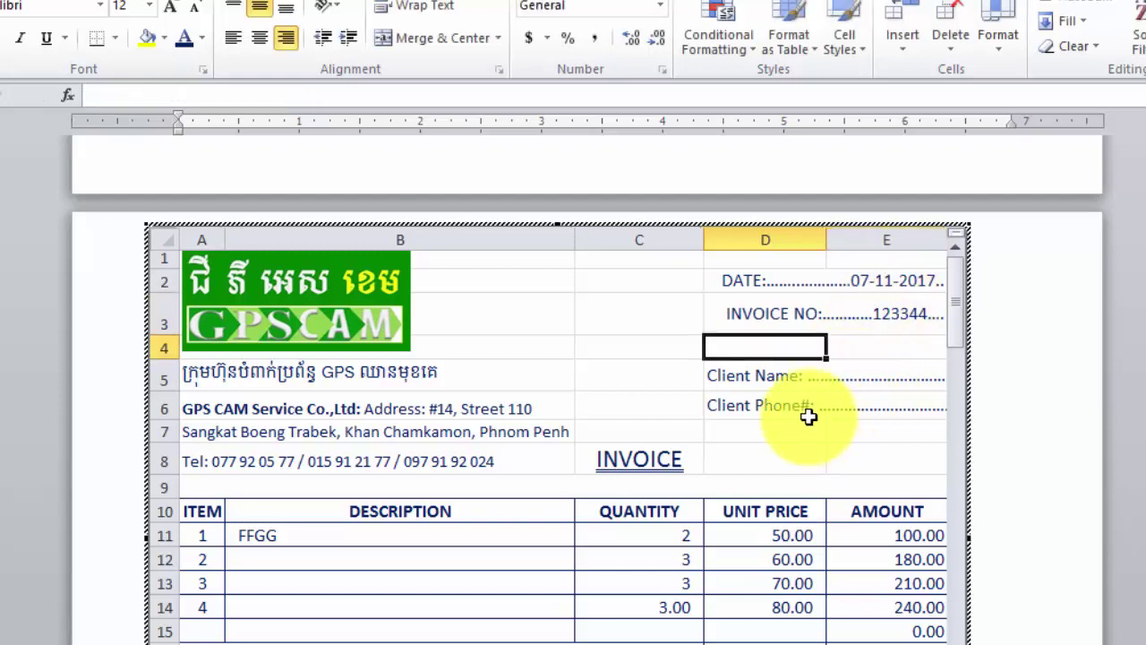
Select the quantities C11:C14, scroll back to the top, and exit in-place editing of the embedded sheet
scroll(895, 534, "down", 1)
scroll(894, 535, "down", 1)
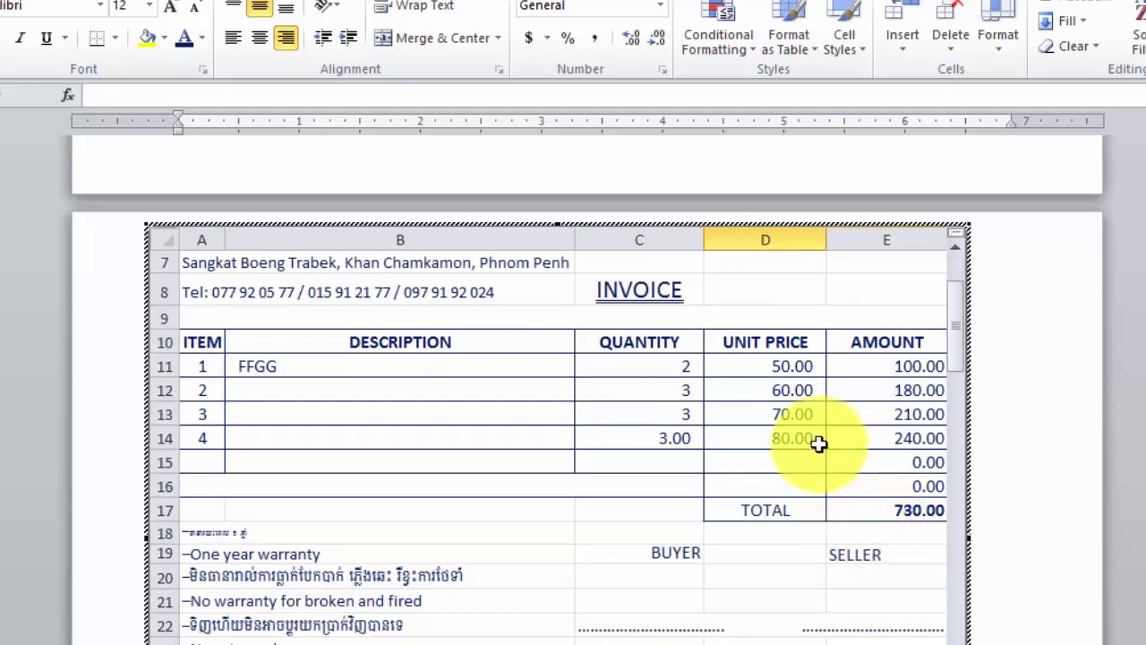
left_click_drag(655, 363, 639, 438)
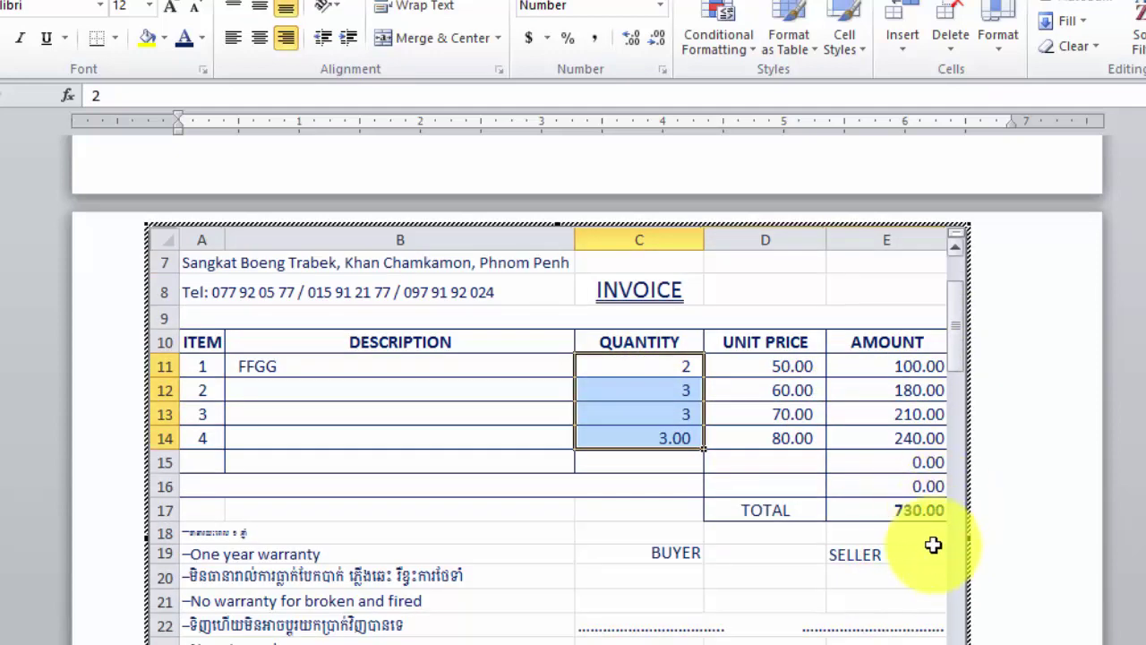
scroll(931, 537, "up", 2)
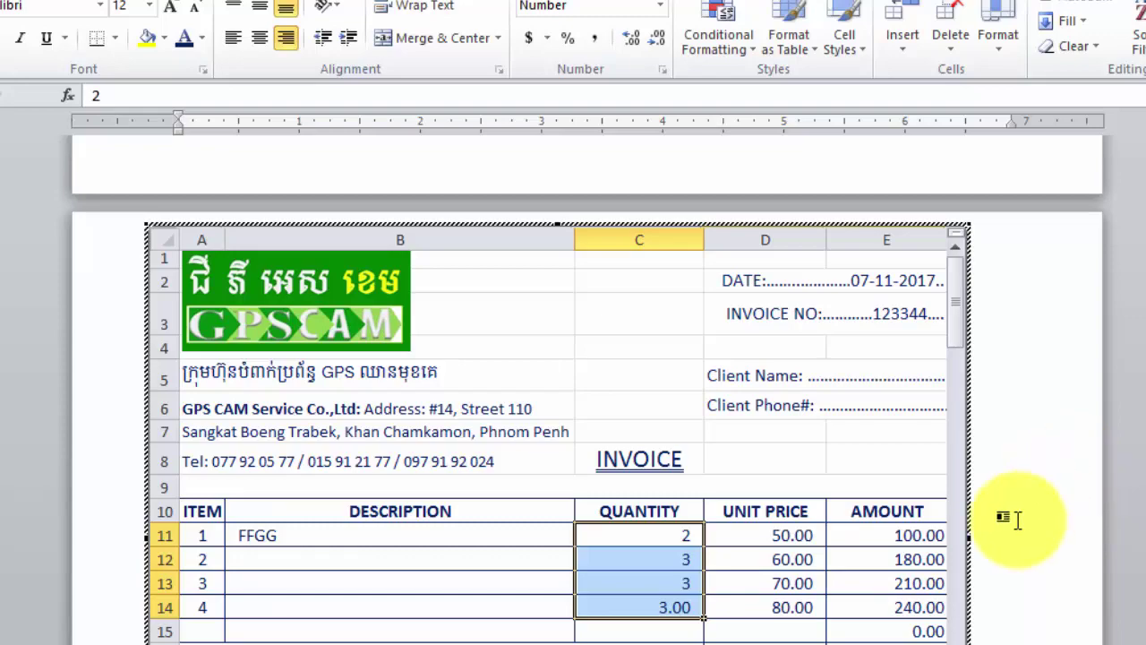
left_click(1050, 498)
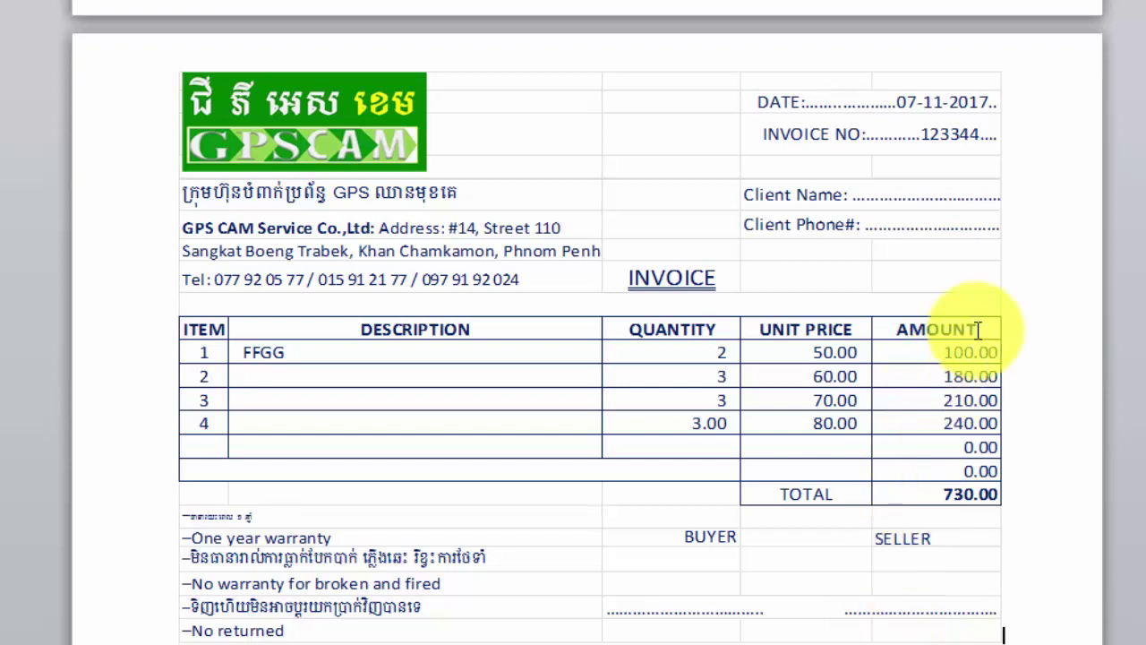
mouse_move(743, 644)
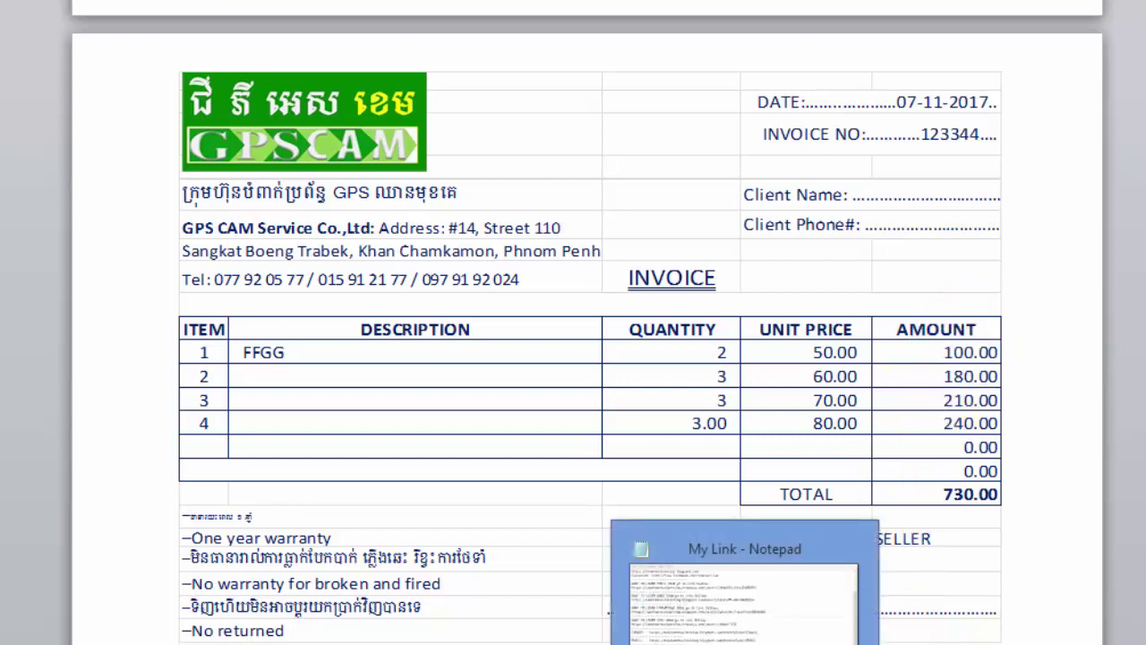